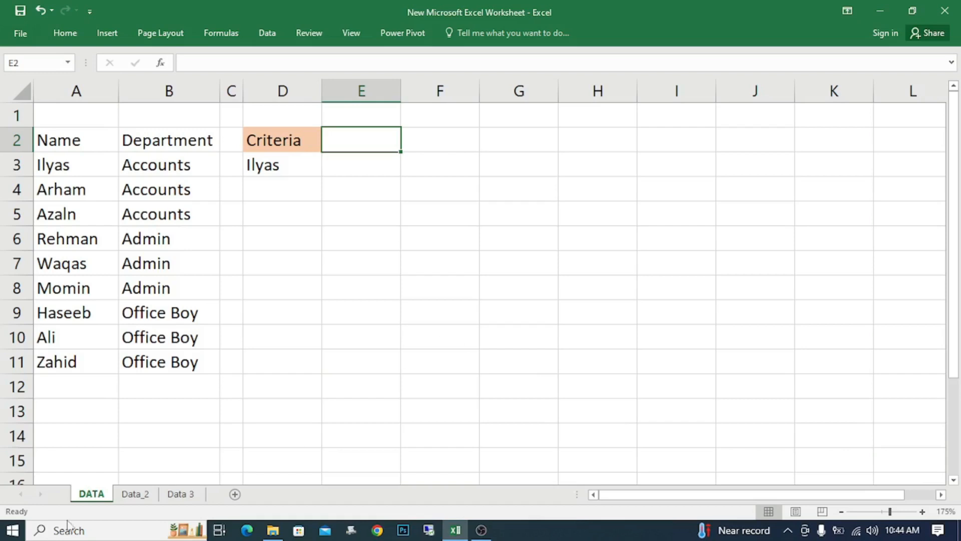
left_click(66, 143)
left_click(71, 85)
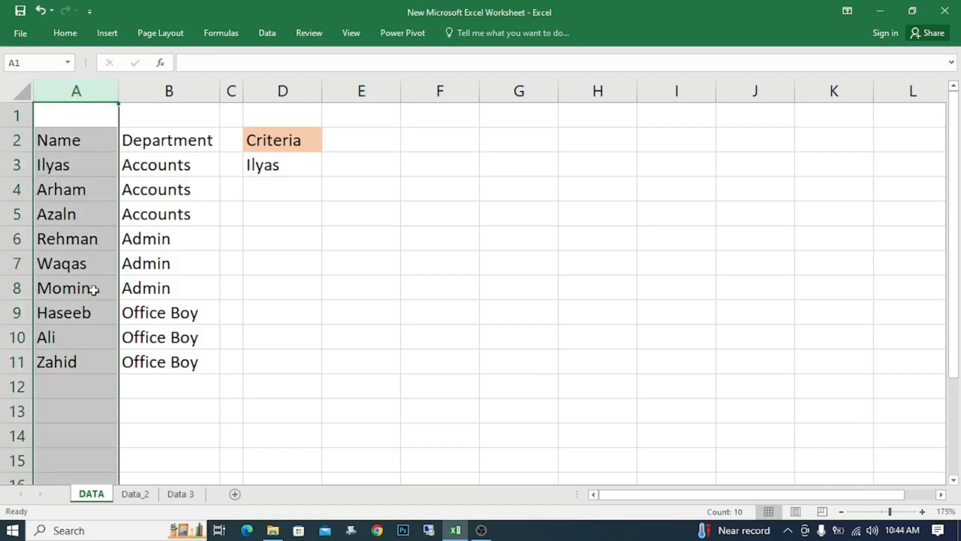
left_click(67, 278)
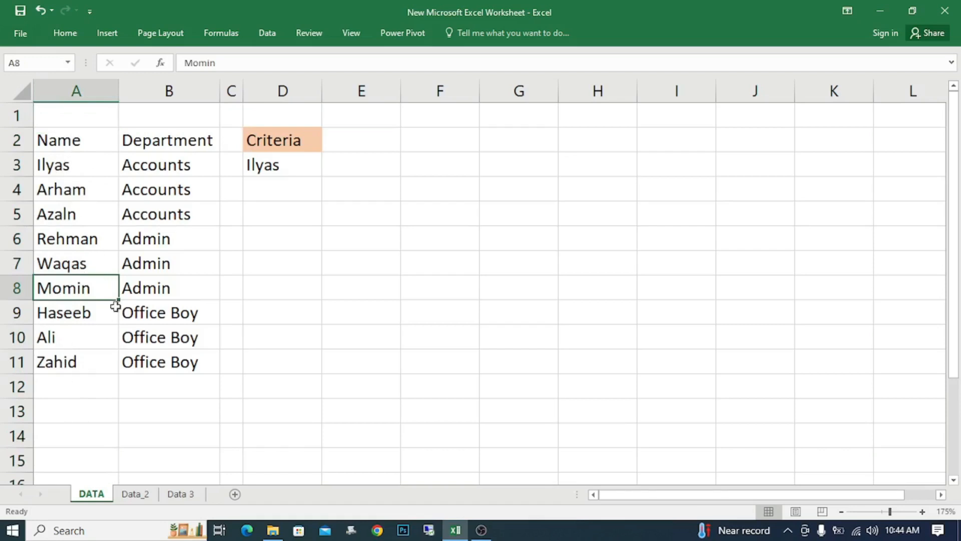
- Enter a COUNT formula in cell A1 that covers the range A2:A11
left_click(70, 116)
type("=cou")
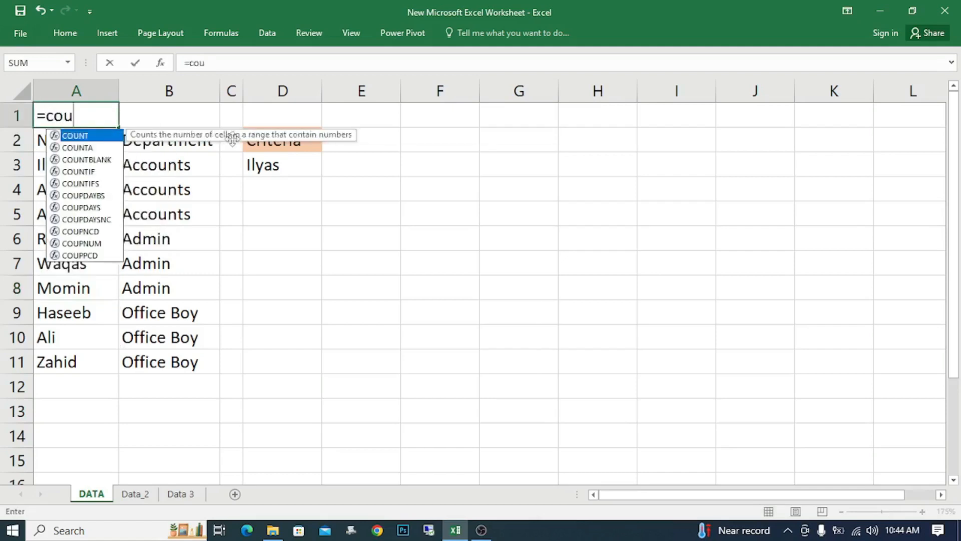
key("Tab")
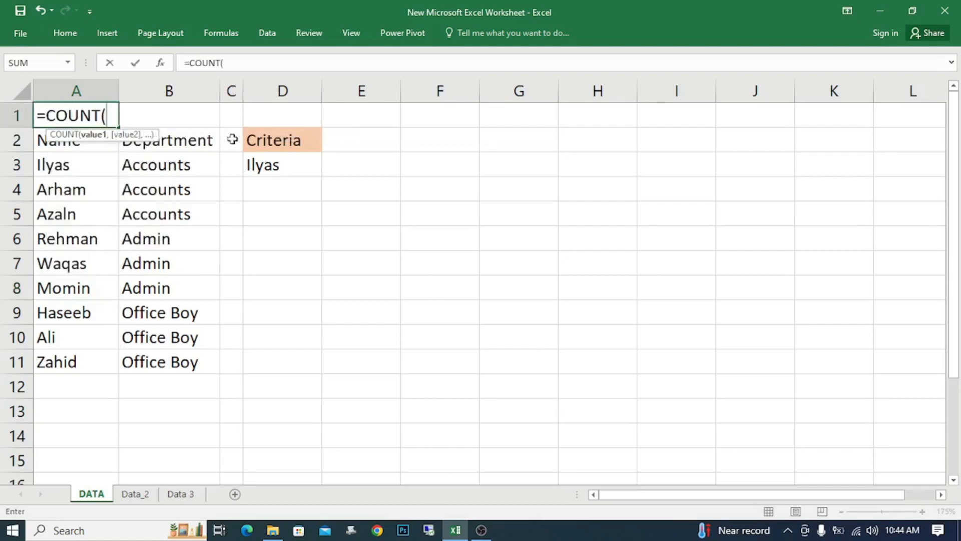
key("Down")
key("ctrl+shift+Down")
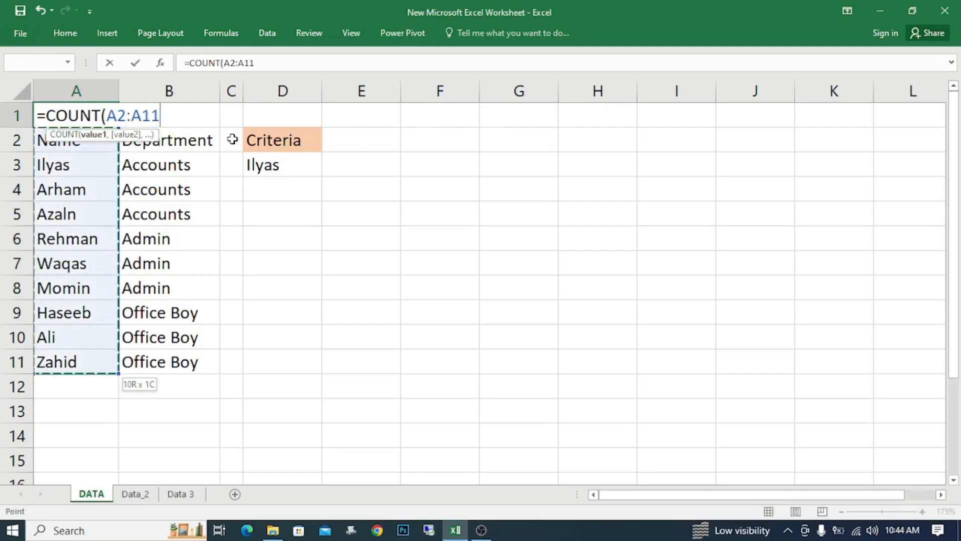
type(")")
key("Return")
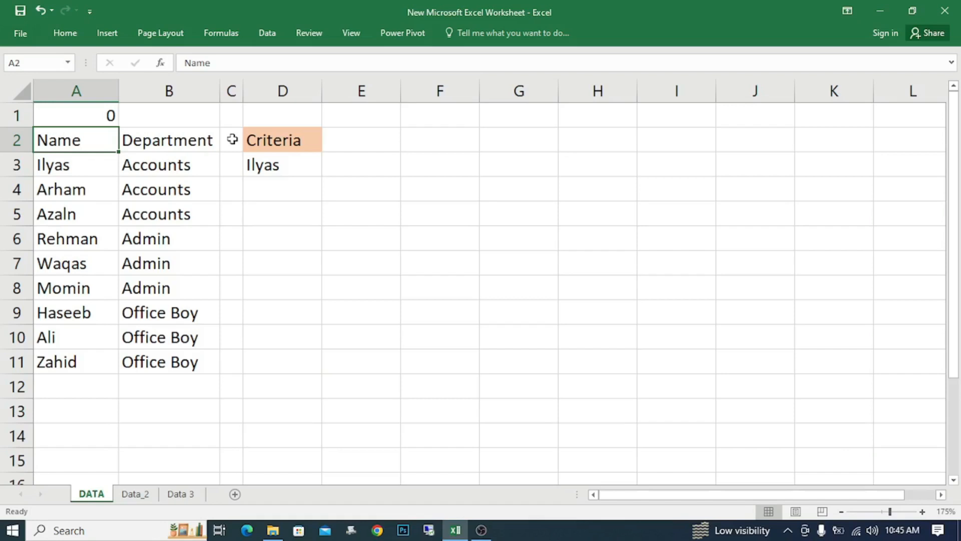
- Replace the first four names in cells A3 to A6 with the numbers 1, 2, 3 and 4
key("Down")
type("1")
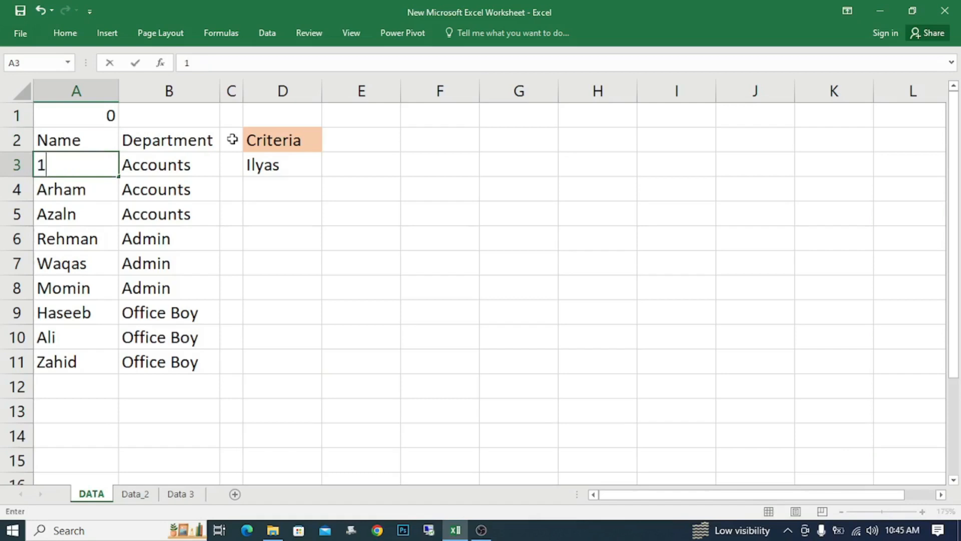
key("Return")
type("2")
key("Return")
type("3")
key("Return")
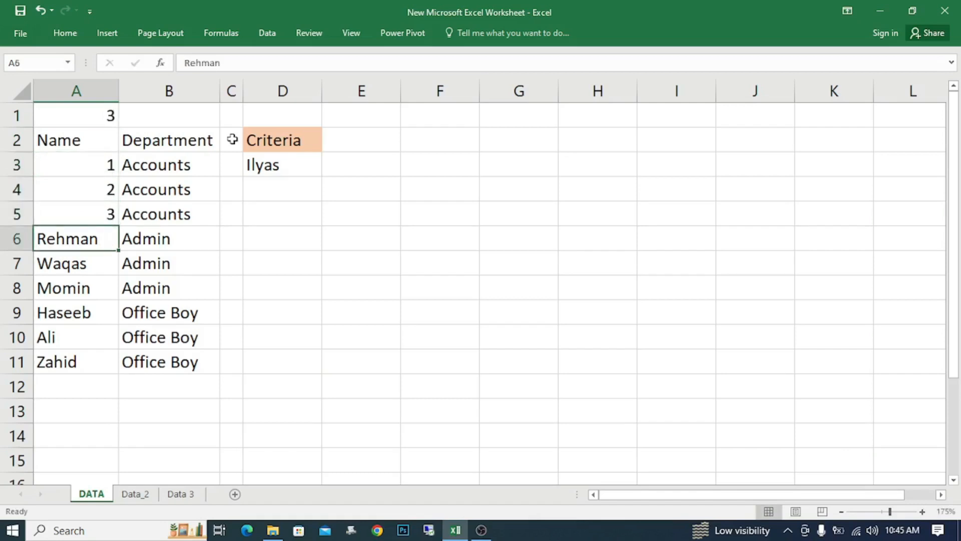
type("4")
key("Return")
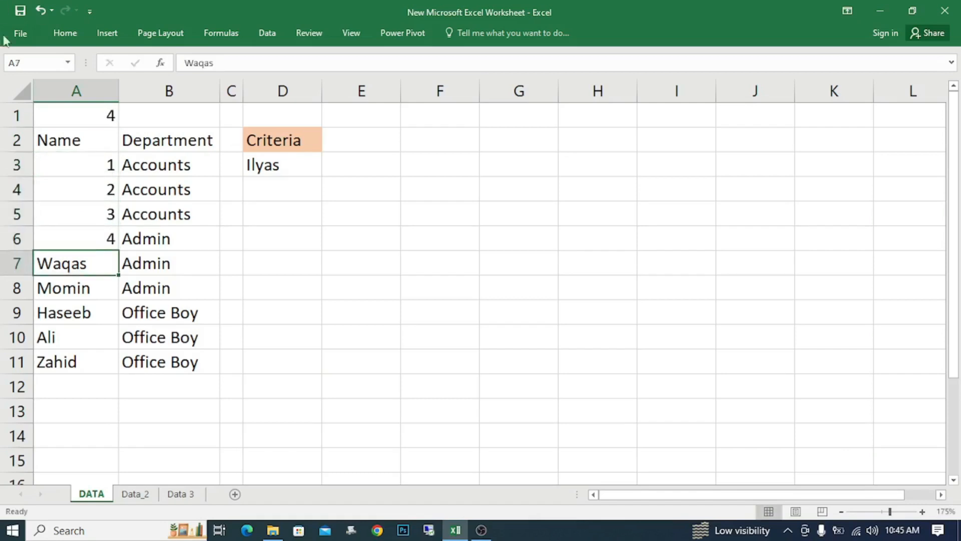
left_click(63, 119)
left_click(15, 116)
right_click(15, 117)
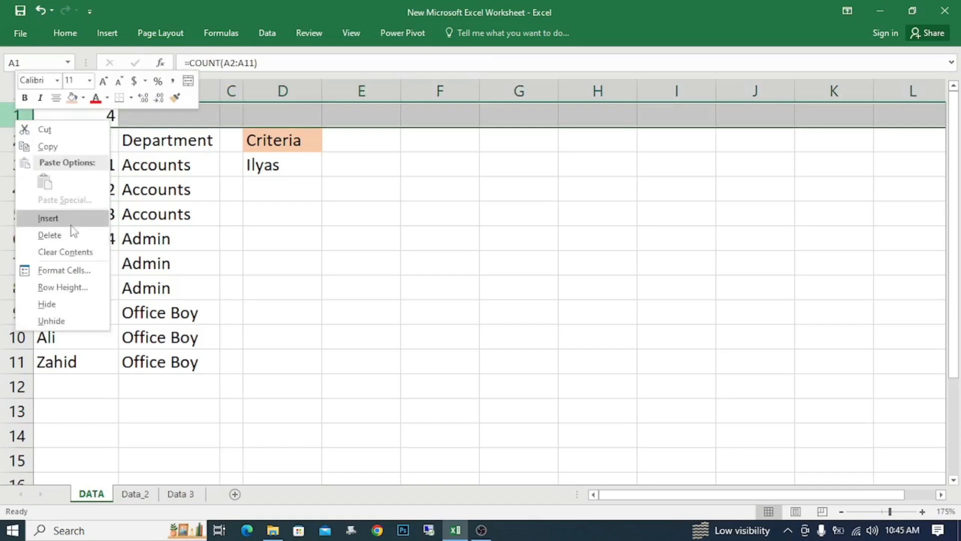
left_click(50, 235)
key("ctrl+z")
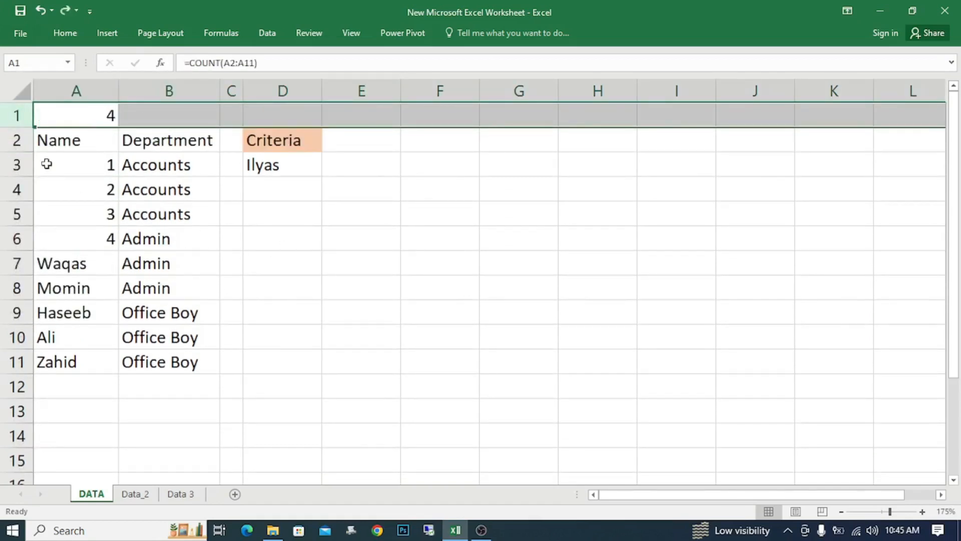
- Insert a blank row above row 1 and fill the COUNT formula cell A2 with yellow
right_click(13, 115)
left_click(41, 205)
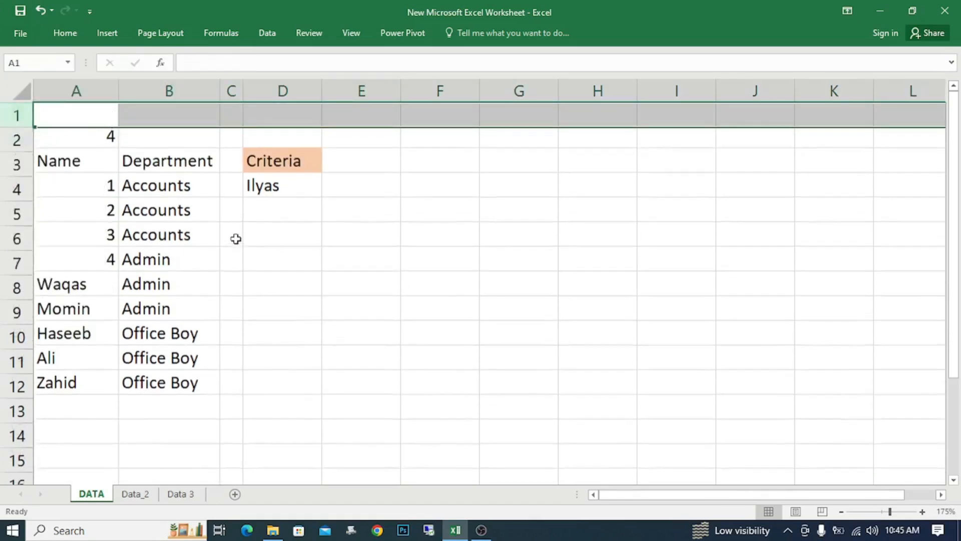
left_click(235, 237)
left_click(112, 138)
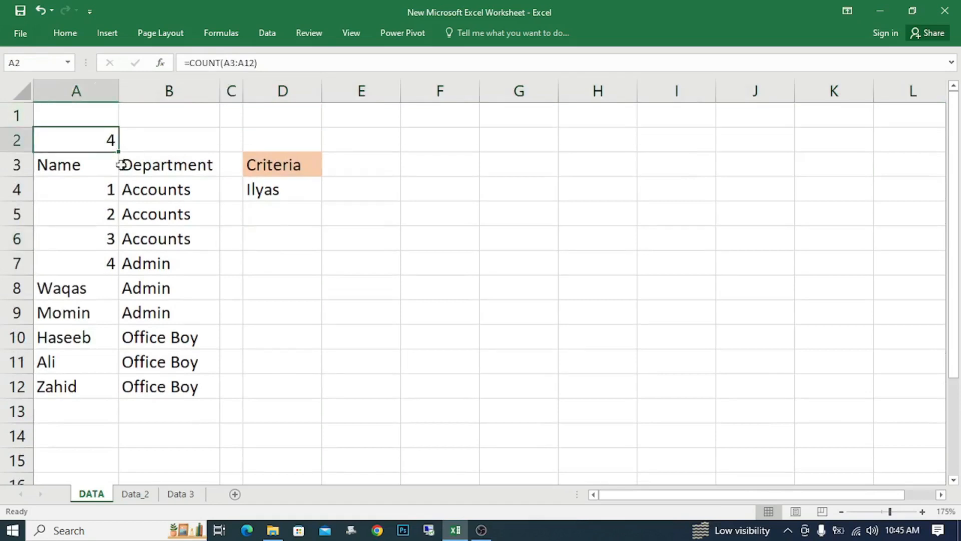
left_click(62, 35)
left_click(224, 79)
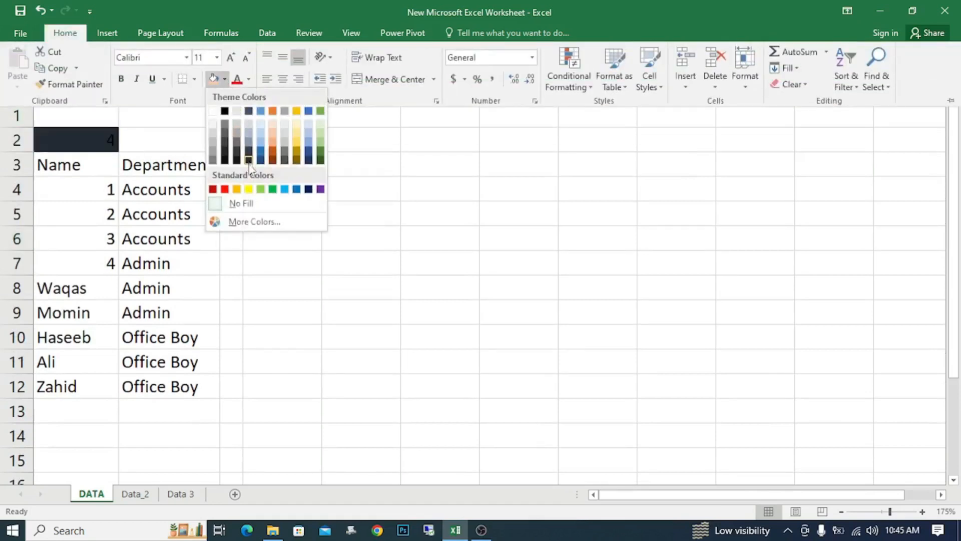
left_click(249, 188)
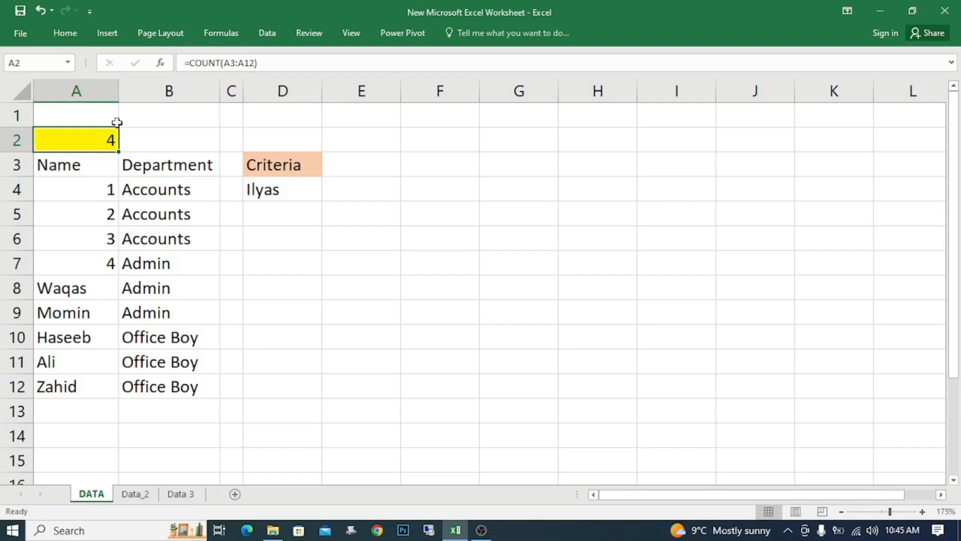
- Undo the yellow fill, the row insertion and the four numbers entered over the names
left_click(81, 261)
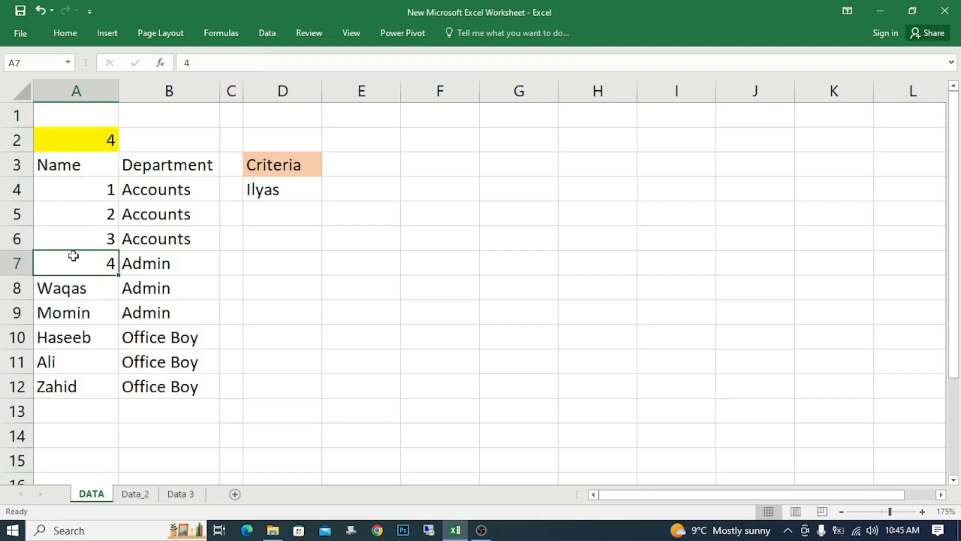
key("ctrl+z")
key("ctrl+z")
key("ctrl+z")
key("ctrl+z")
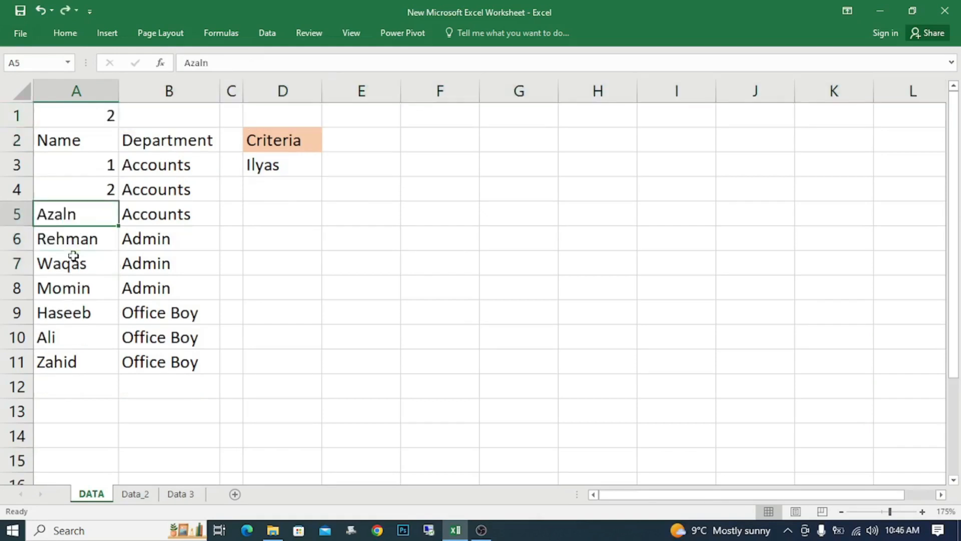
key("ctrl+z")
key("ctrl+z")
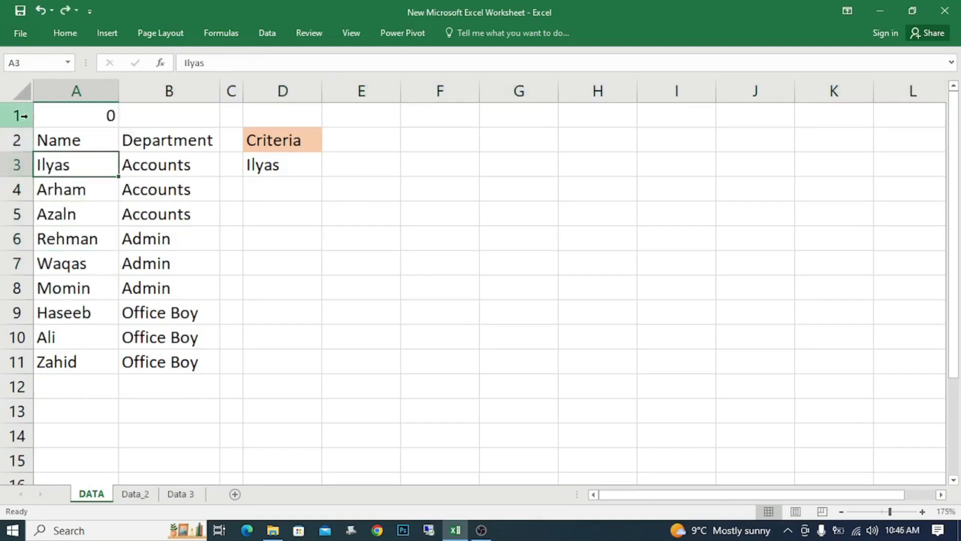
- Insert a blank row above the COUNT formula row and fill the formula cell A2 with yellow
right_click(22, 116)
left_click(62, 210)
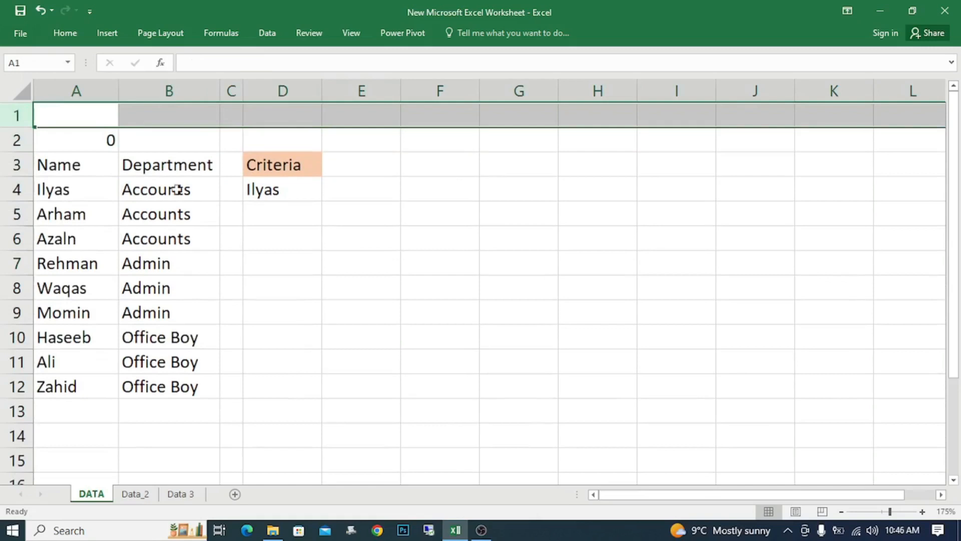
left_click(111, 137)
left_click(65, 32)
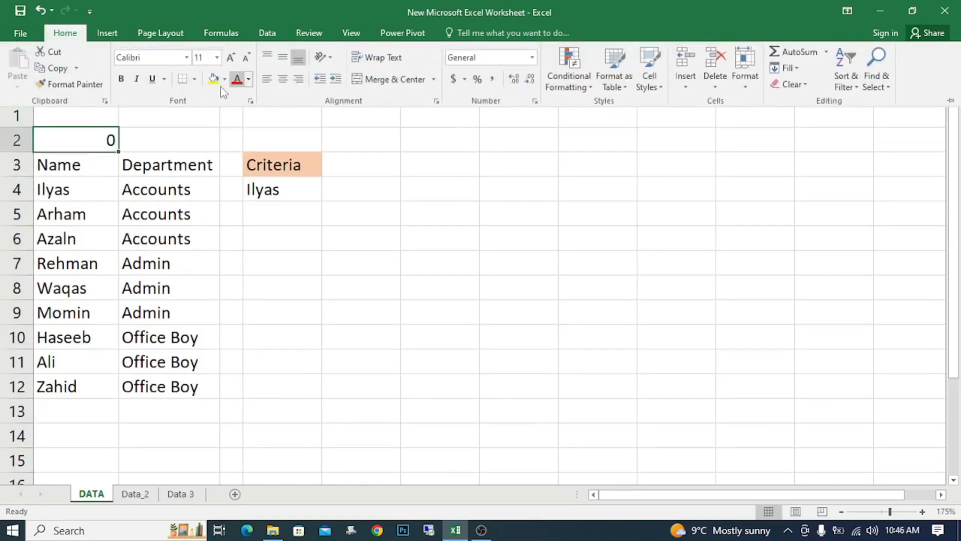
left_click(213, 78)
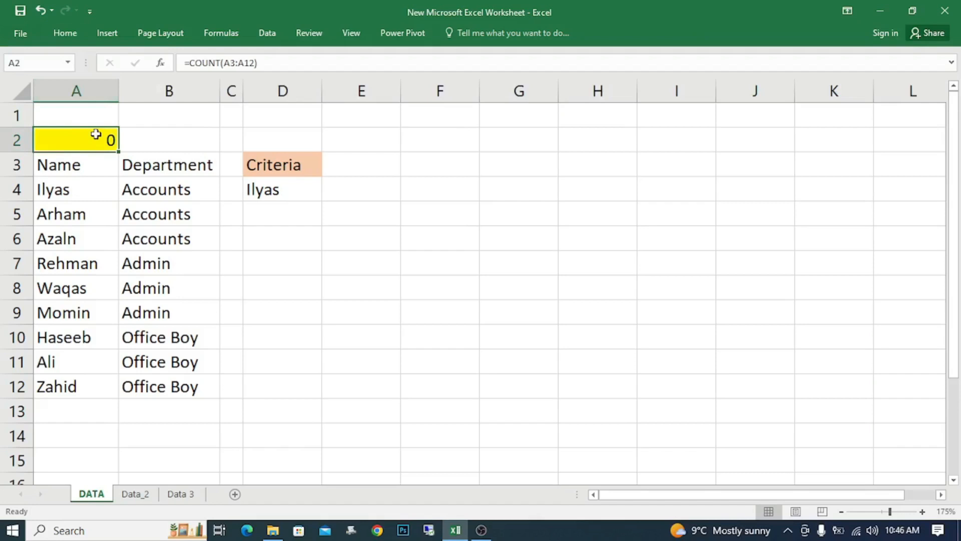
- Change the function in cell A2 from COUNT to COUNTA, keeping the range A3:A12
double_click(96, 134)
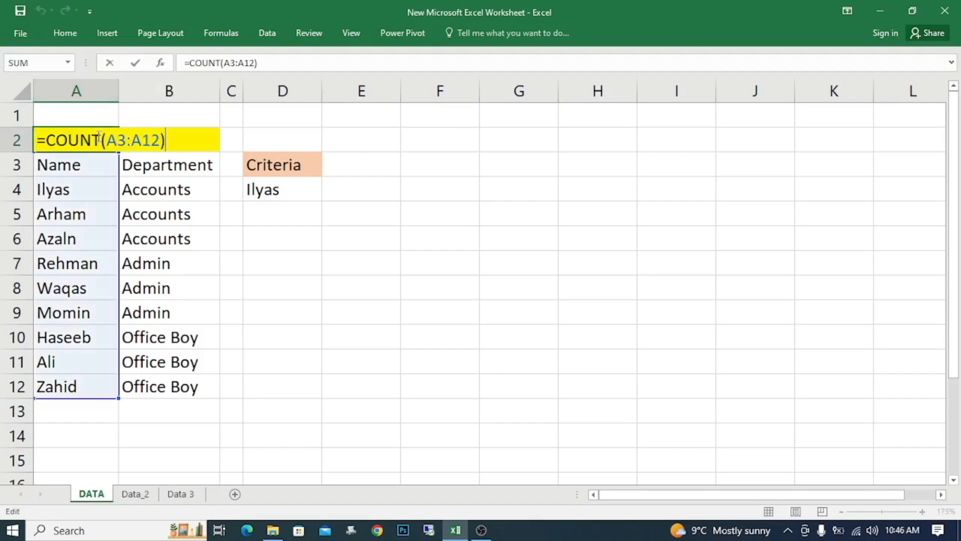
type("A")
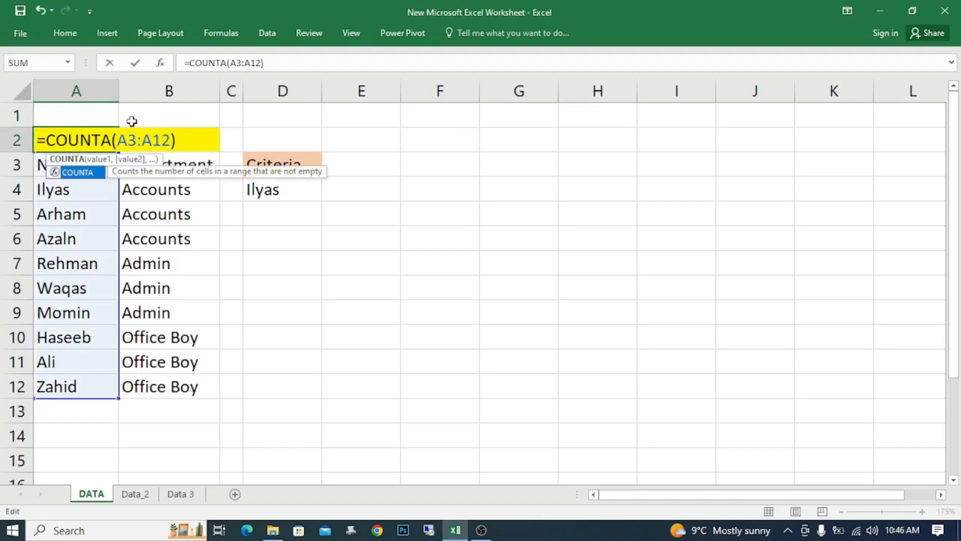
key("Return")
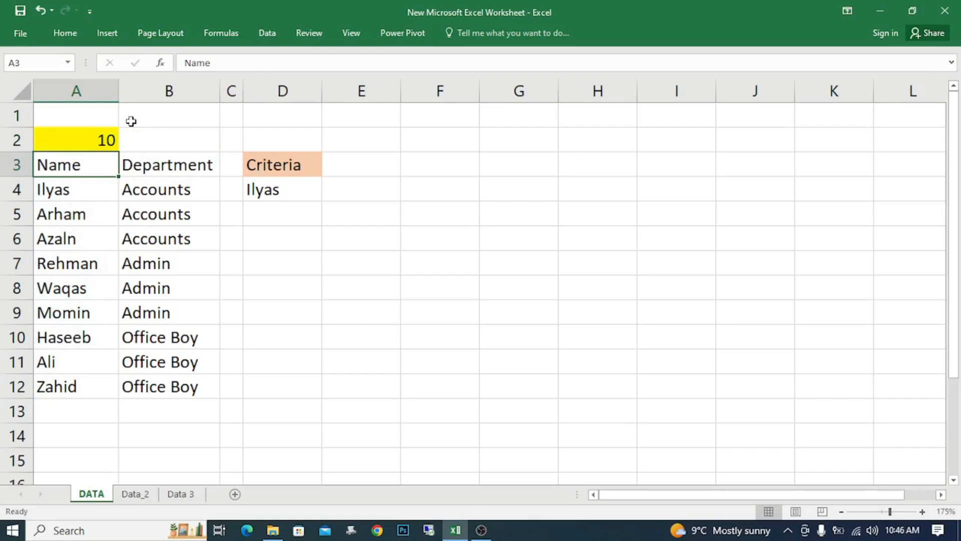
- Extend the range of the COUNTA formula in cell A2 to A3:A15
left_click(59, 194)
left_click(79, 399)
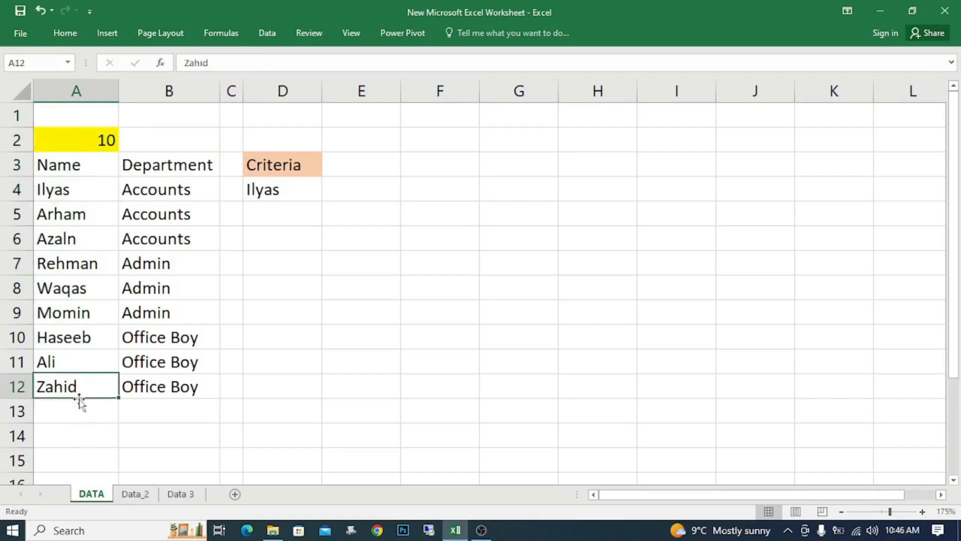
left_click(95, 134)
key("F2")
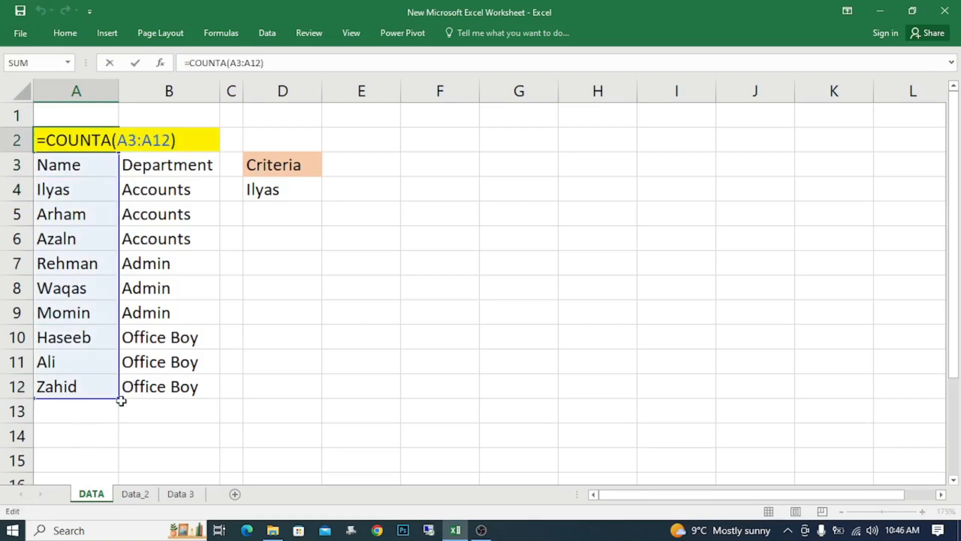
left_click_drag(123, 399, 129, 455)
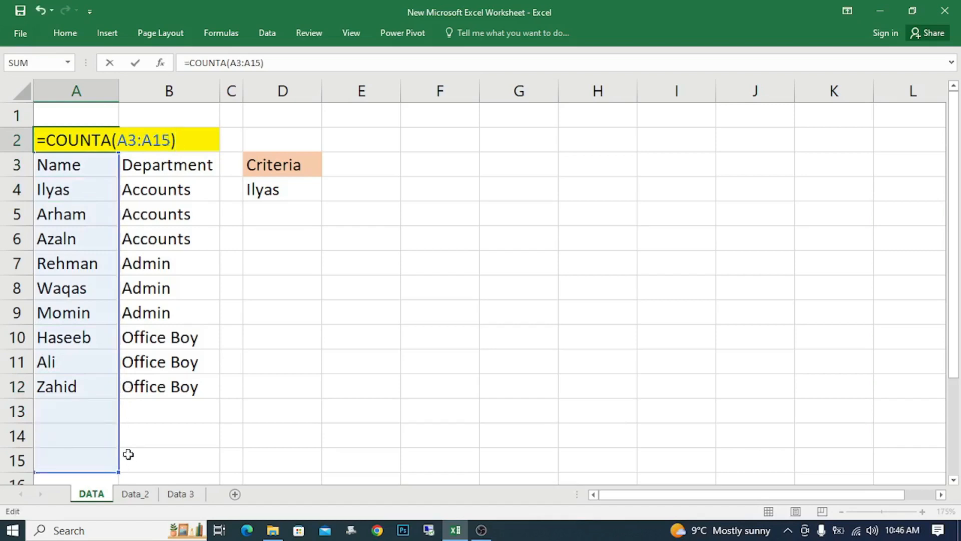
key("Return")
- Enter the numbers 1 and 2 in cells A13 and A14 below the last name
left_click(94, 418)
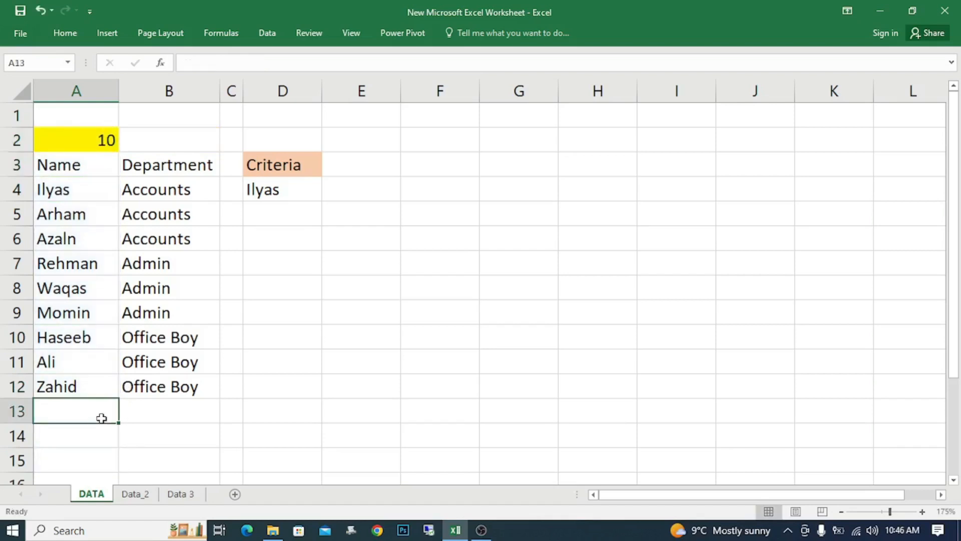
type("1")
key("Return")
type("2")
key("Return")
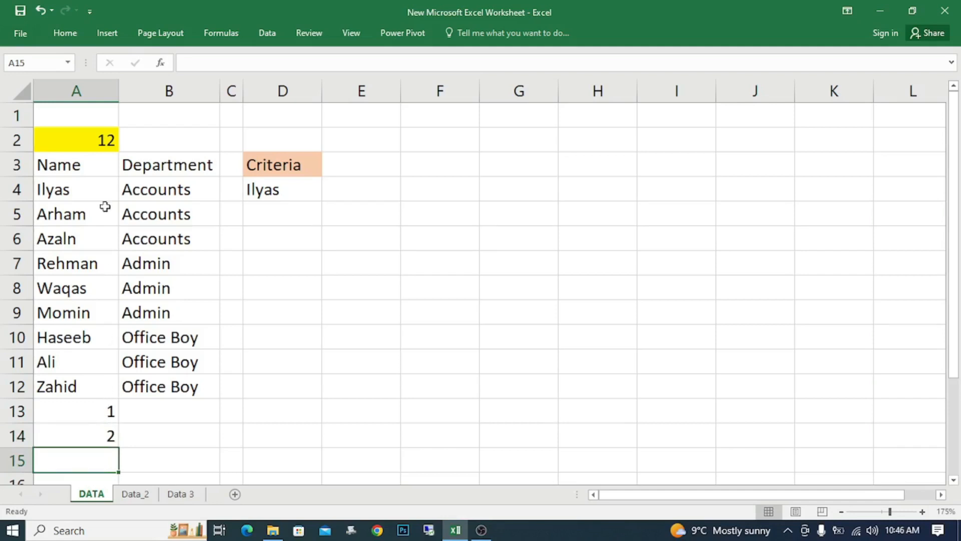
- Enter the numbers 1 to 6 down column F in cells F3 to F8
left_click(406, 170)
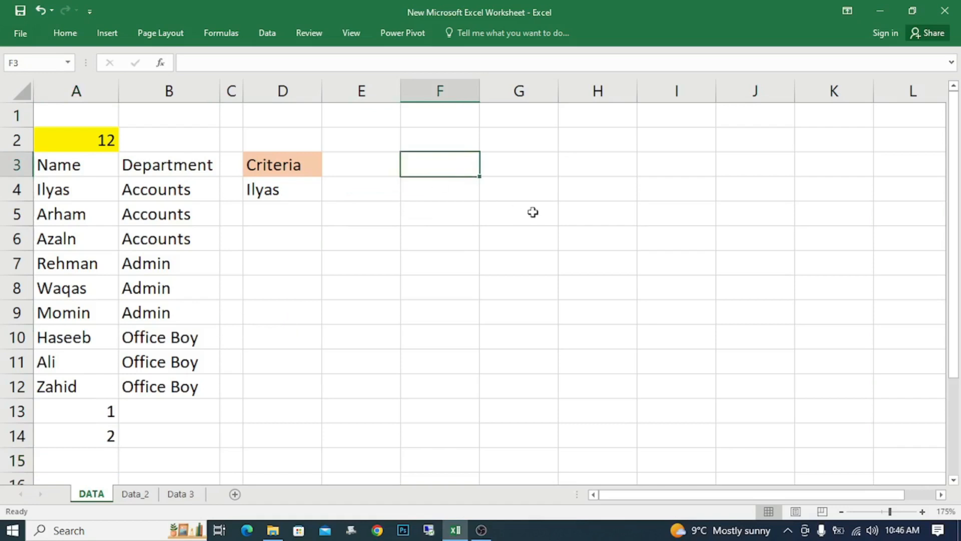
type("1")
key("Return")
type("2")
key("Return")
type("3")
key("Return")
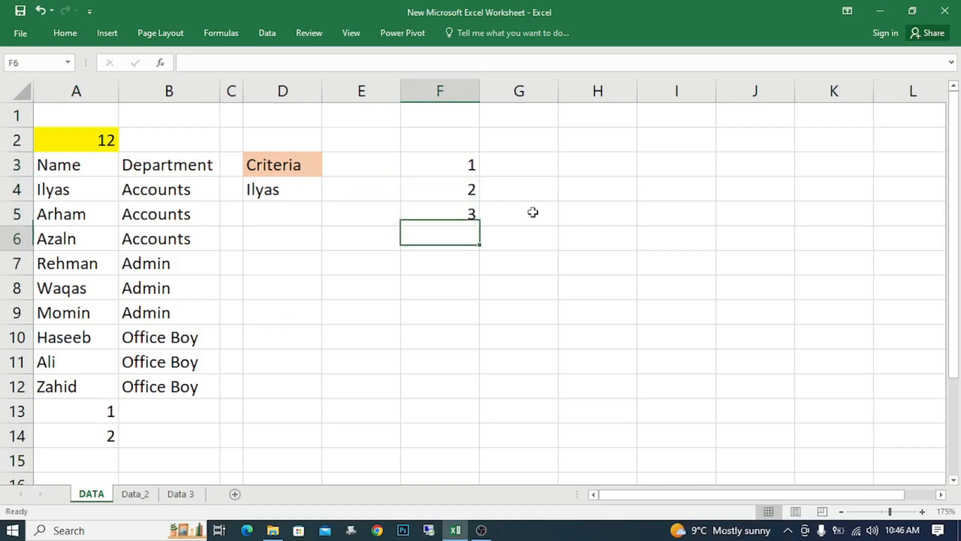
type("4")
key("Return")
type("5")
key("Return")
type("6")
key("Return")
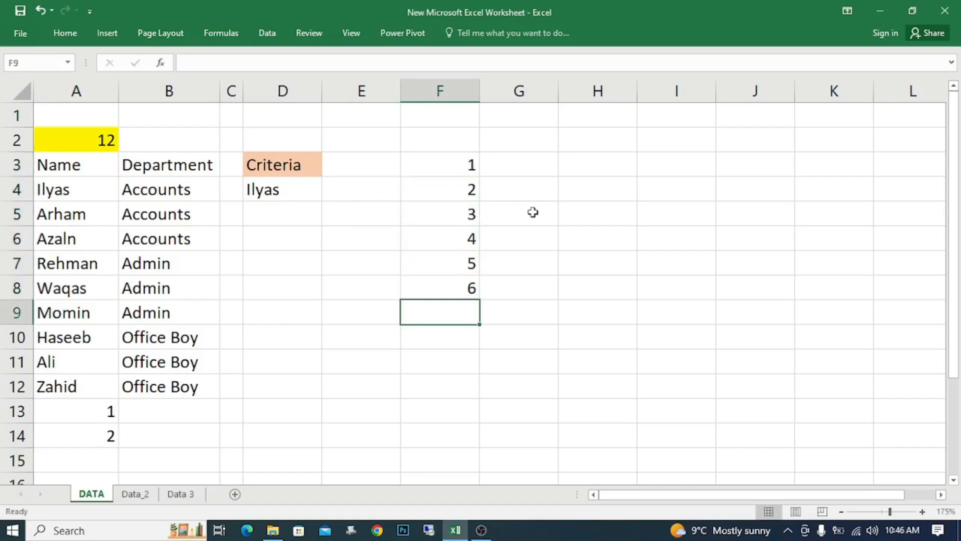
- Enter a COUNT formula in cell F2 over the number range F3:F8
left_click(454, 126)
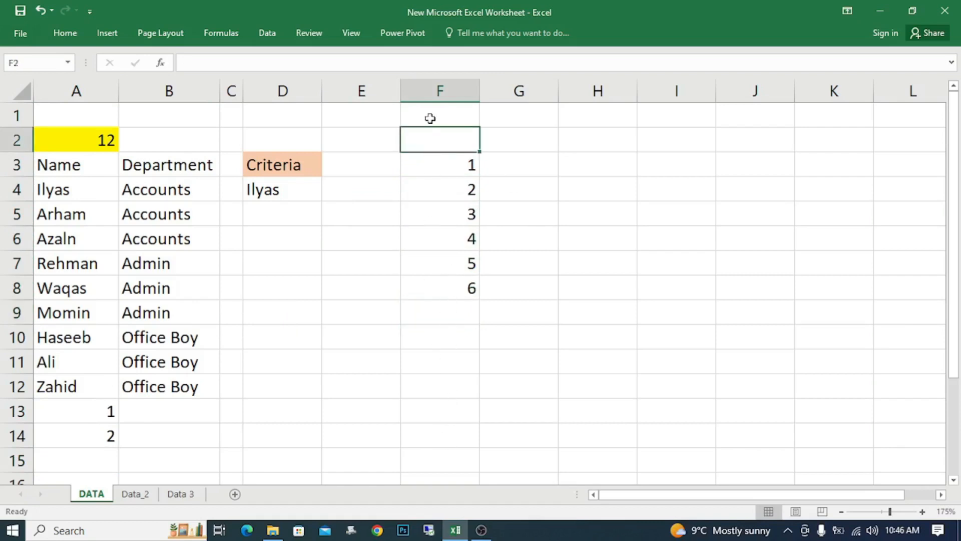
type("=co")
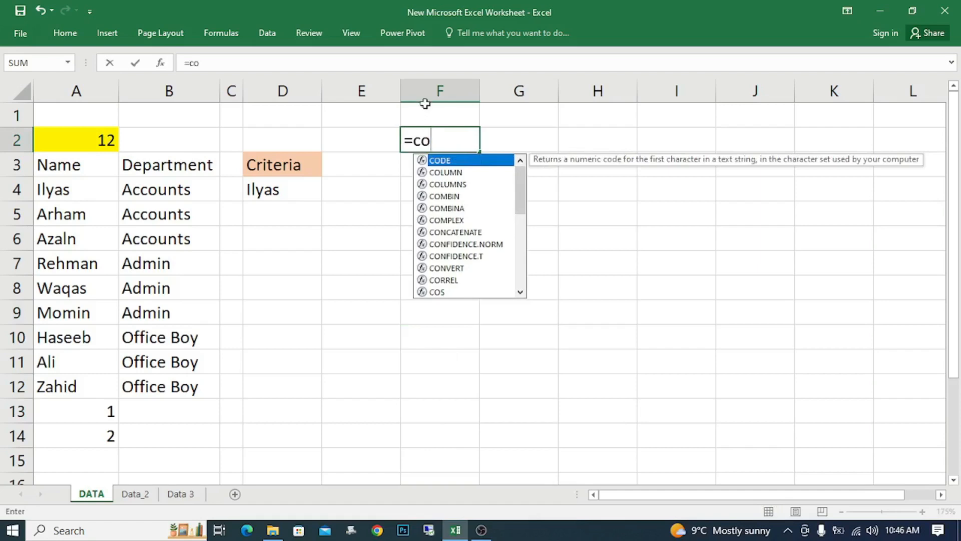
key("Tab")
key("BackSpace")
key("BackSpace")
key("BackSpace")
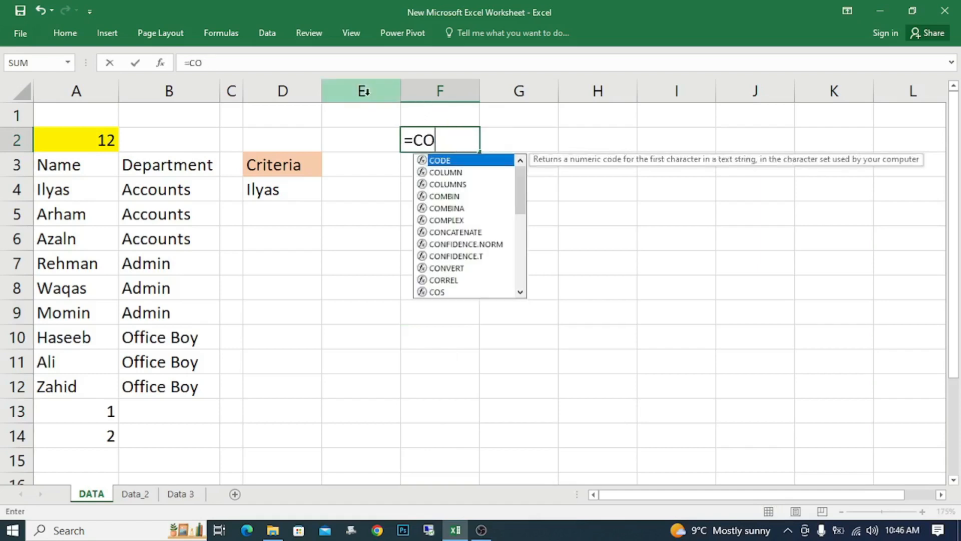
type("u")
key("Tab")
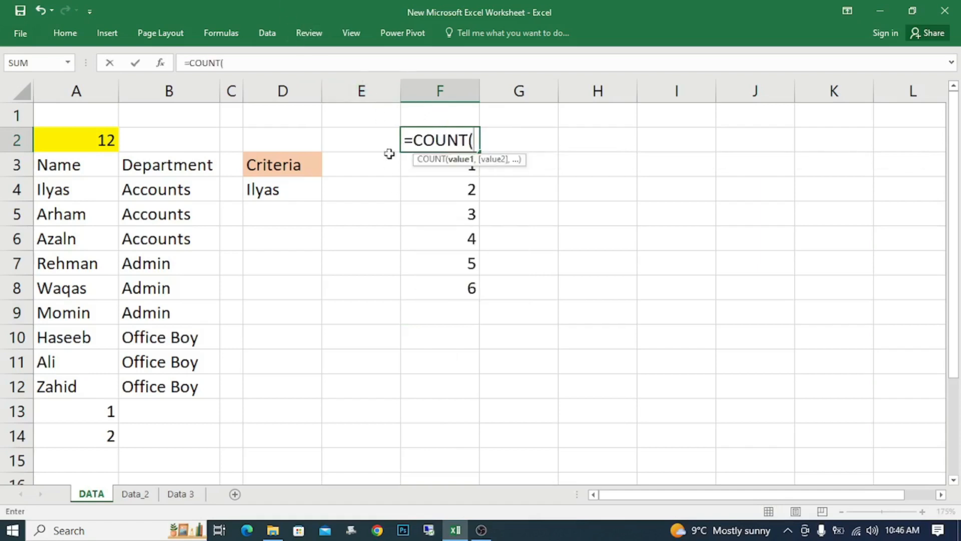
left_click(424, 168)
key("shift+Down")
key("shift+Down")
key("shift+Down")
key("shift+Down")
key("shift+Down")
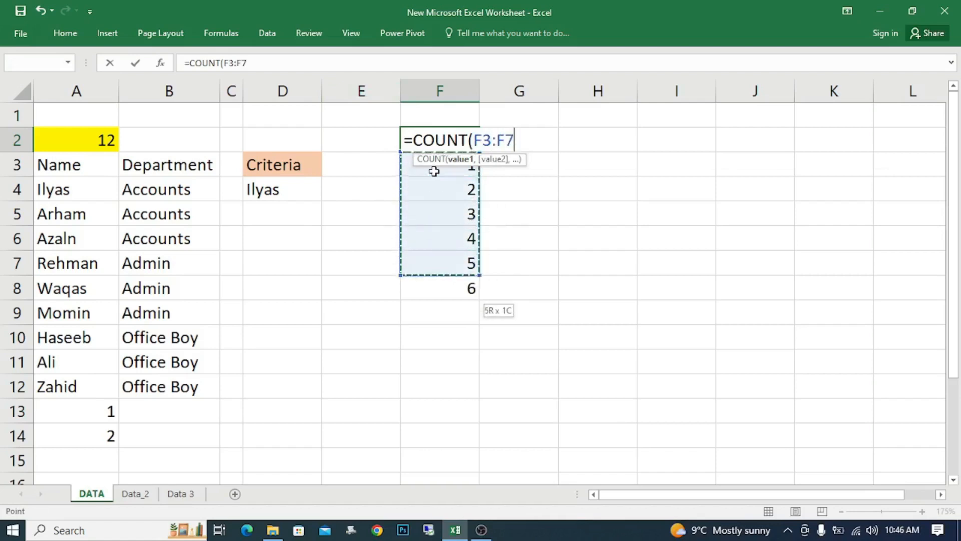
type(")")
key("Return")
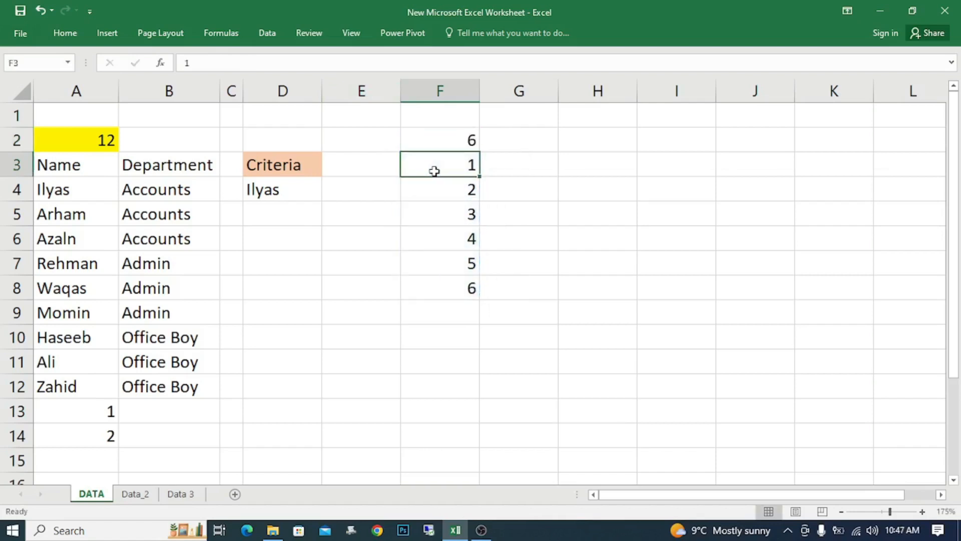
- Fill cell F2, which holds the COUNT formula, with yellow
left_click(435, 142)
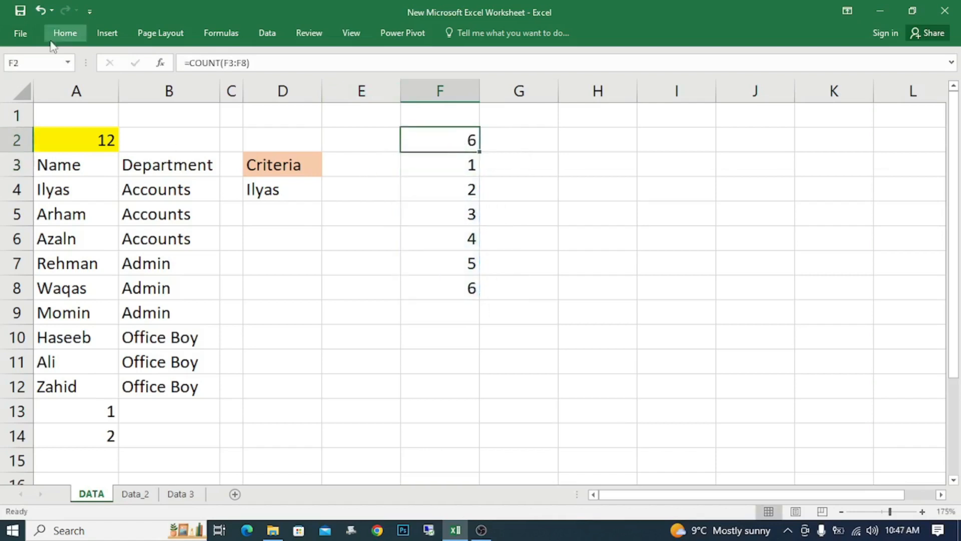
left_click(64, 33)
left_click(213, 79)
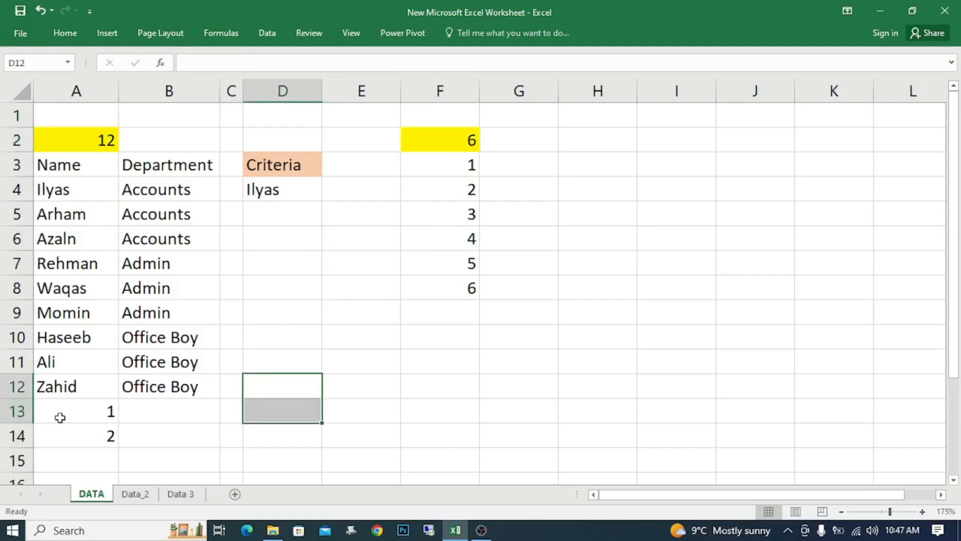
- Delete rows 13 and 14, which hold the extra numbers below the list of names
left_click(17, 412)
key("ctrl+minus")
key("ctrl+minus")
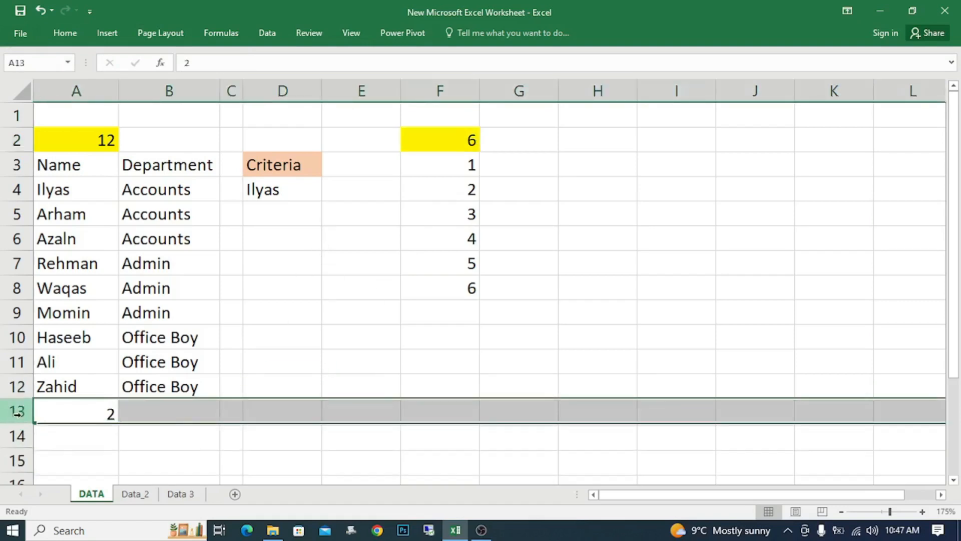
- Delete column F with its numbers and COUNT formula
left_click(433, 104)
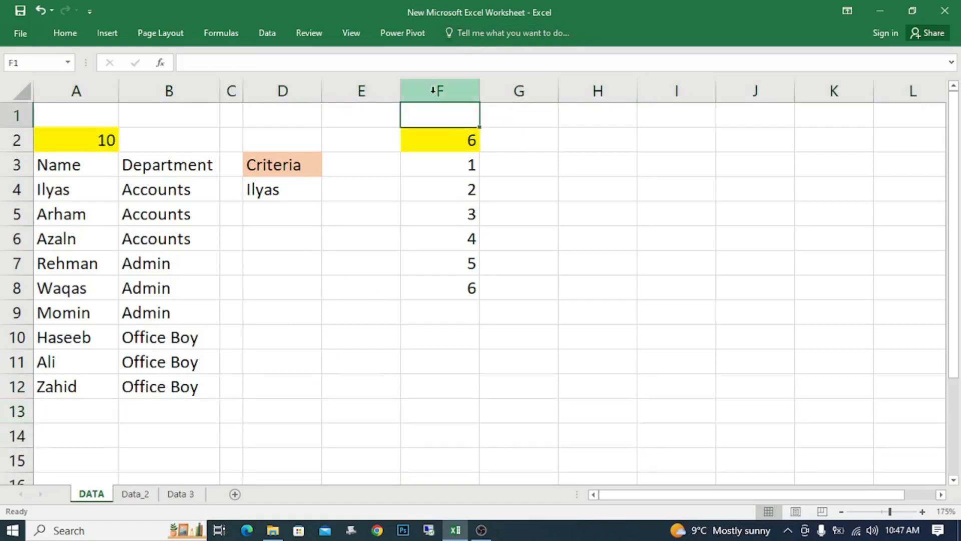
left_click(436, 89)
key("ctrl+minus")
left_click(275, 256)
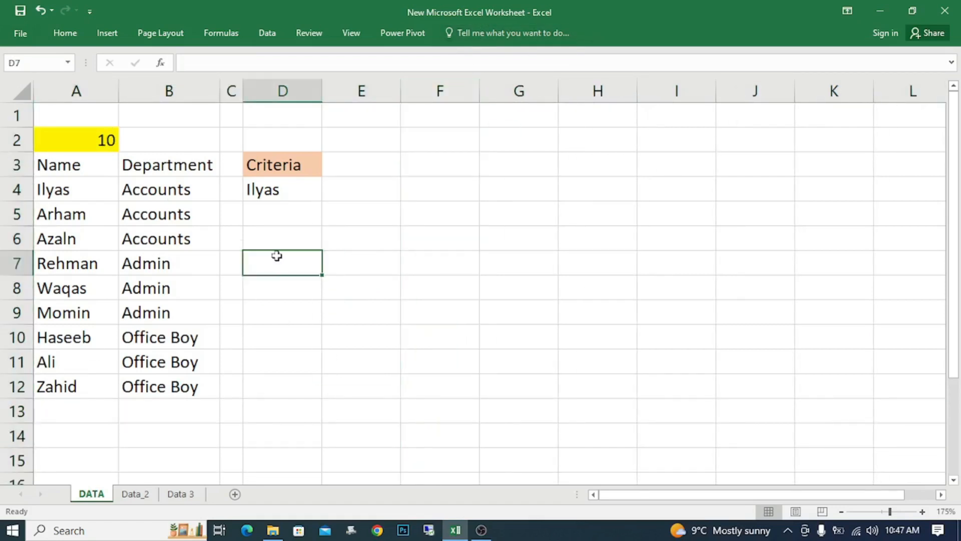
- Clear the names in cells A6 and A10 to leave blanks in the Name column
left_click(374, 194)
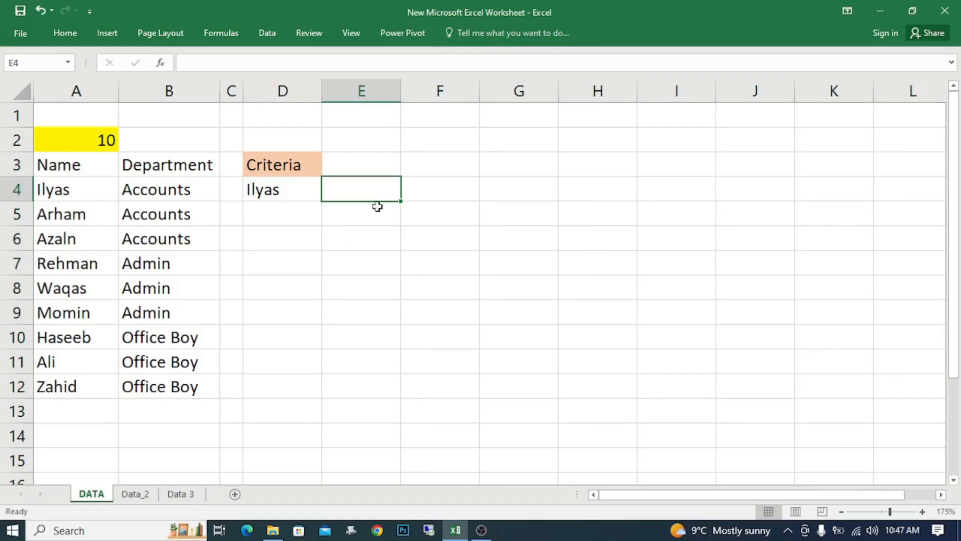
left_click(70, 245)
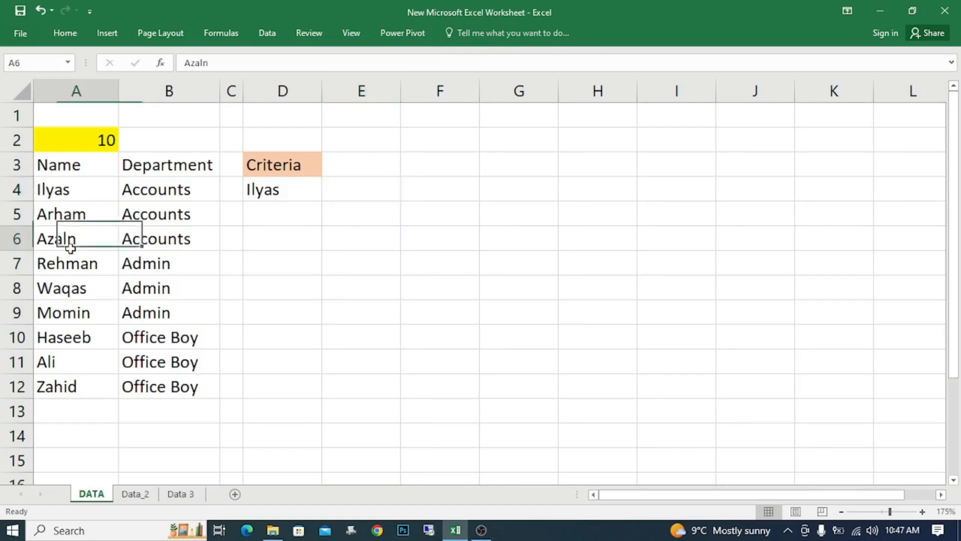
key("Delete")
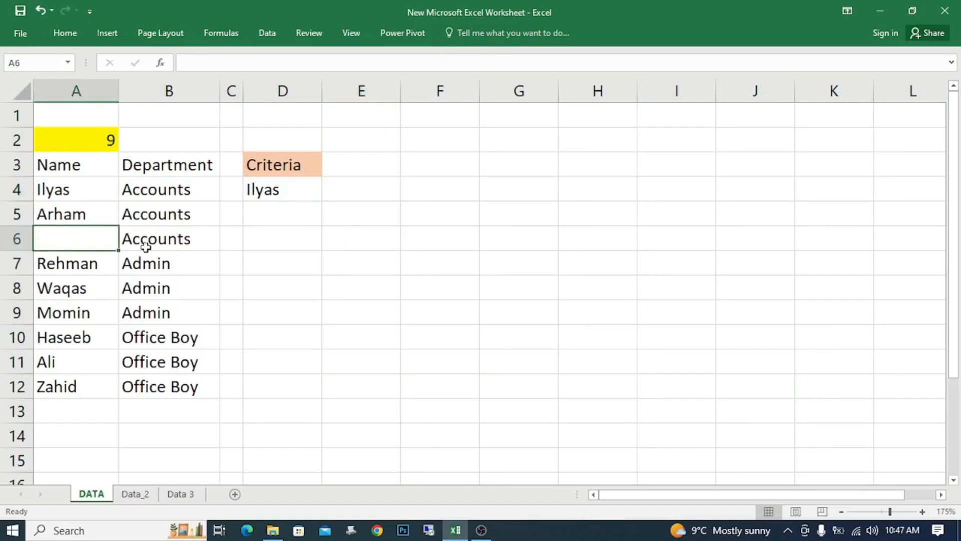
left_click(63, 360)
left_click(62, 333)
key("Delete")
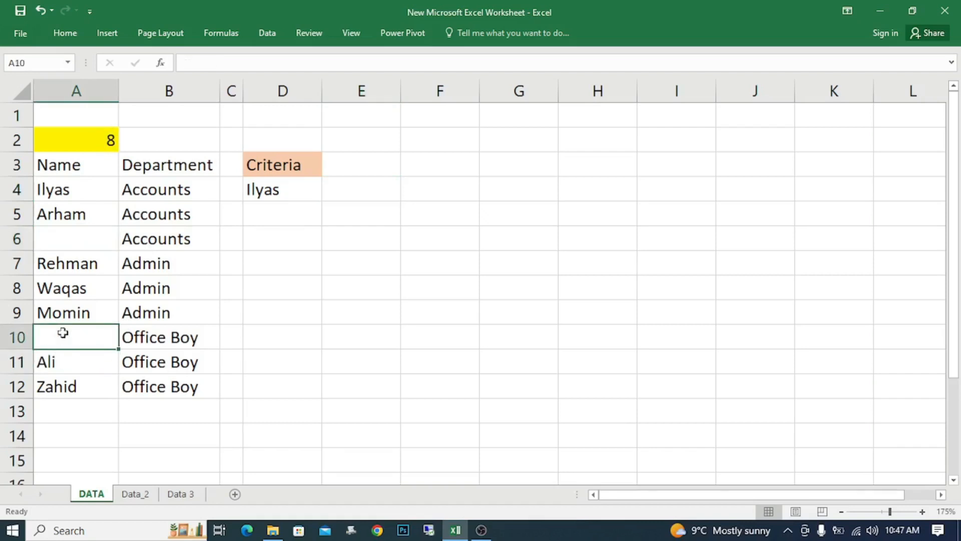
- Replace the formula in cell A2 with COUNTBLANK over the range A3:A12
left_click(76, 143)
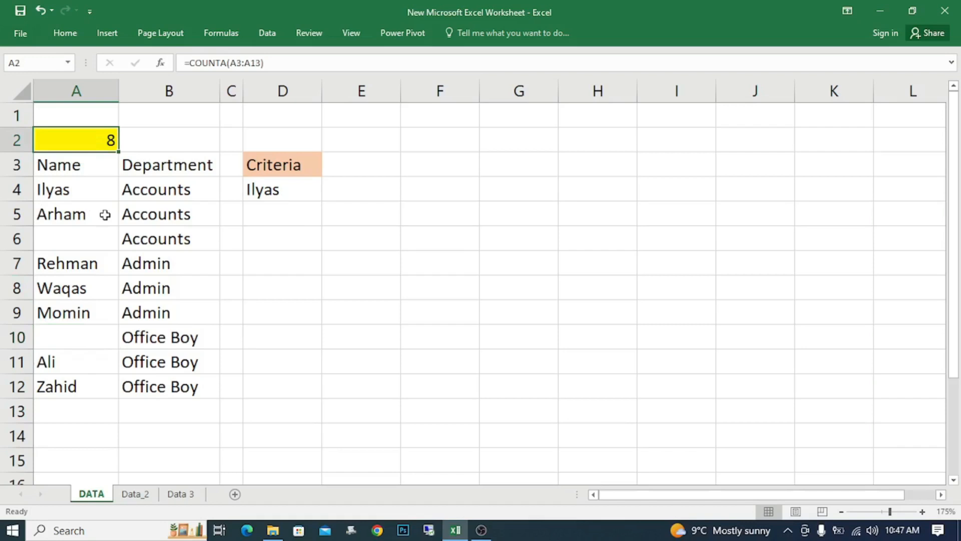
type("=cou")
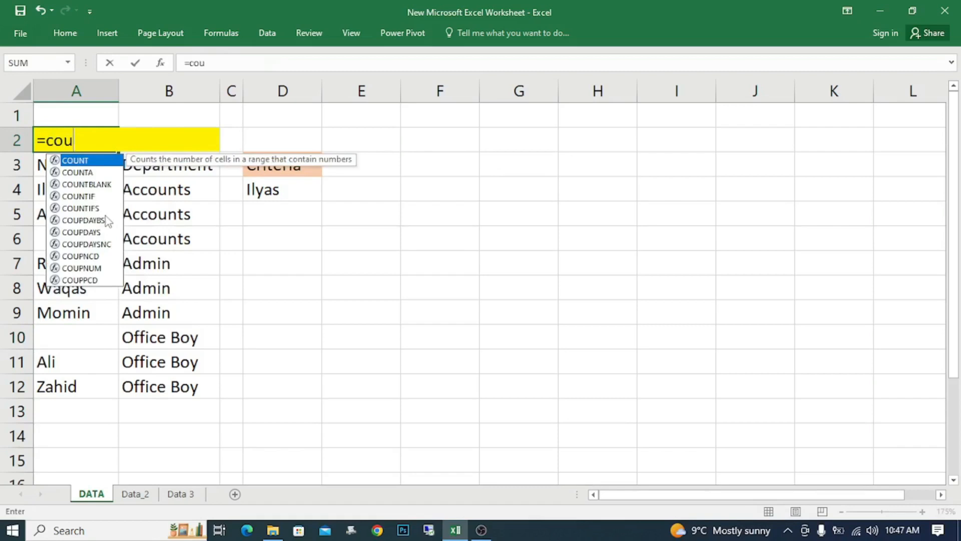
key("Down")
key("Down")
key("Tab")
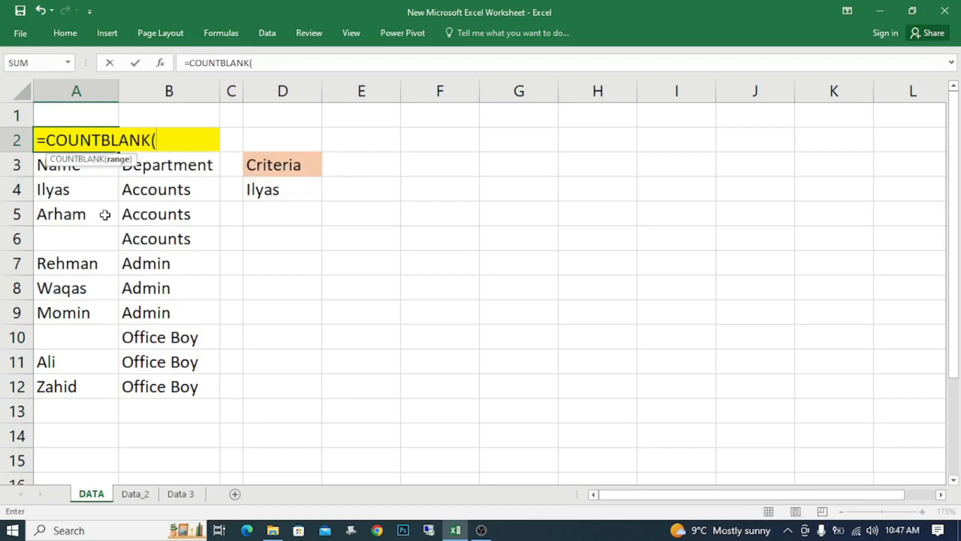
left_click(82, 170)
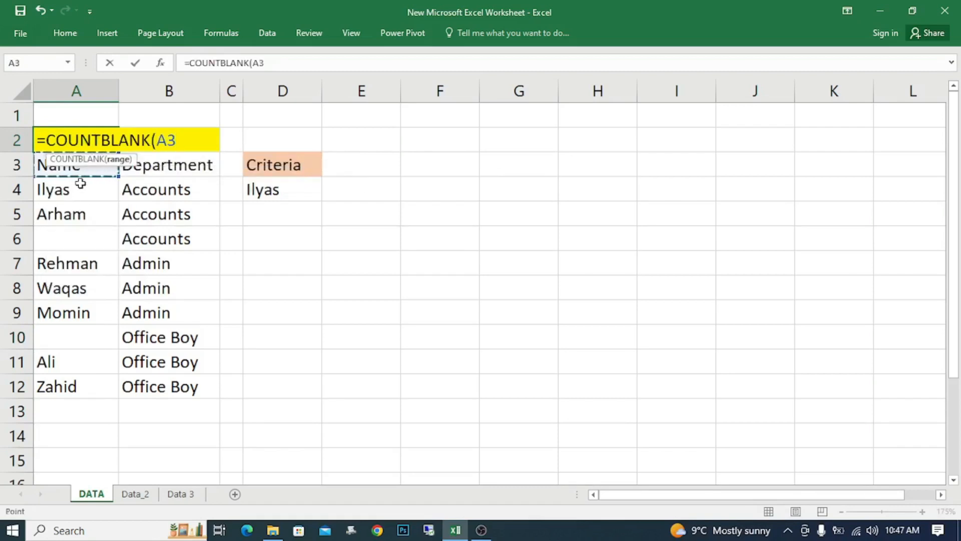
key("shift+Down")
key("shift+Down")
key("shift+Down")
key("shift+Down")
key("shift+Down")
key("shift+Down")
key("shift+Down")
key("shift+Down")
key("shift+Down")
key("shift+Down")
key("shift+Down")
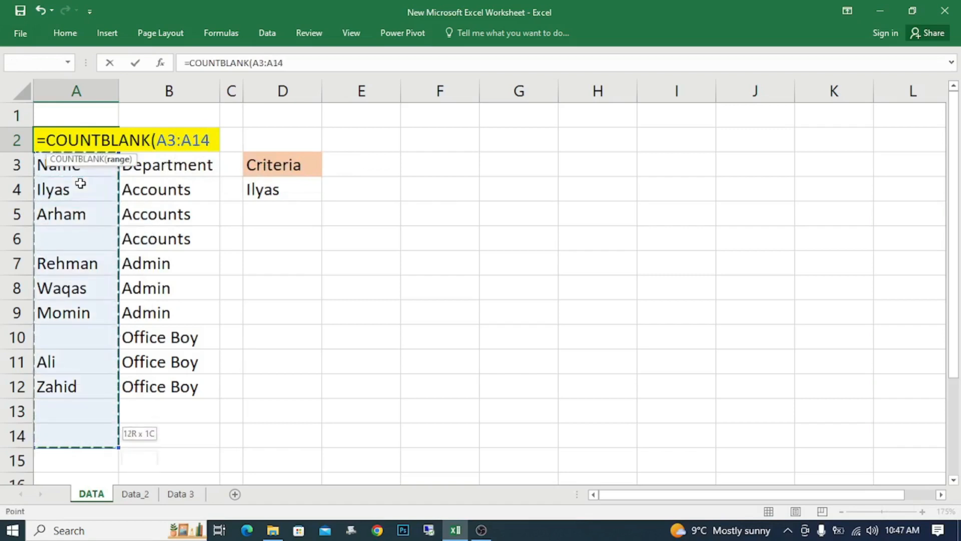
key("shift+Up")
key("shift+Up")
type(")")
key("Return")
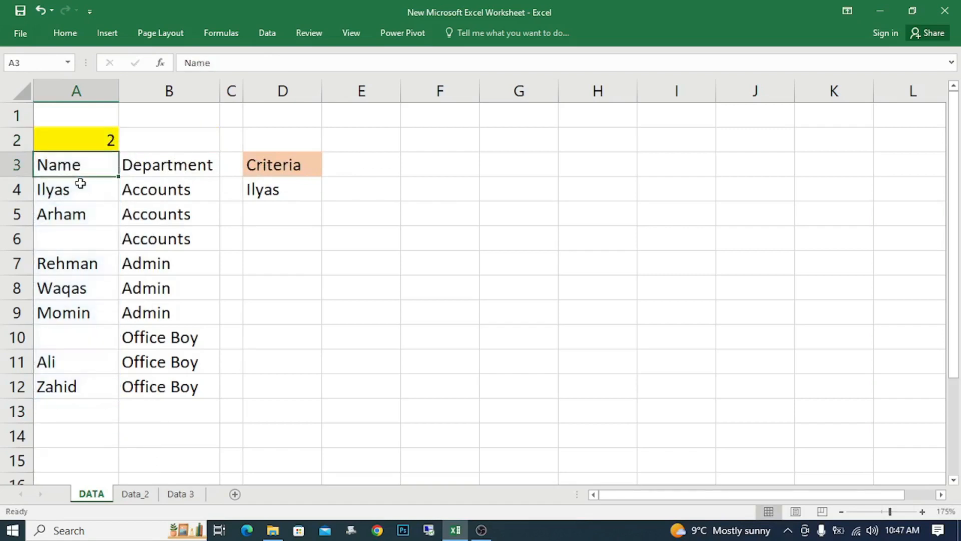
- Highlight the blank cells A6 and A10 with yellow fill
left_click(100, 237)
left_click(65, 33)
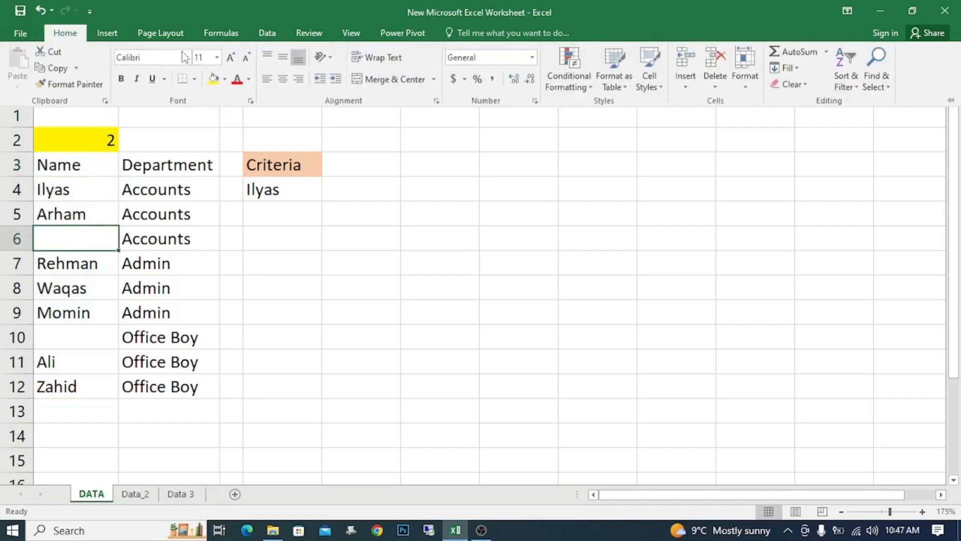
left_click(214, 78)
left_click(75, 335)
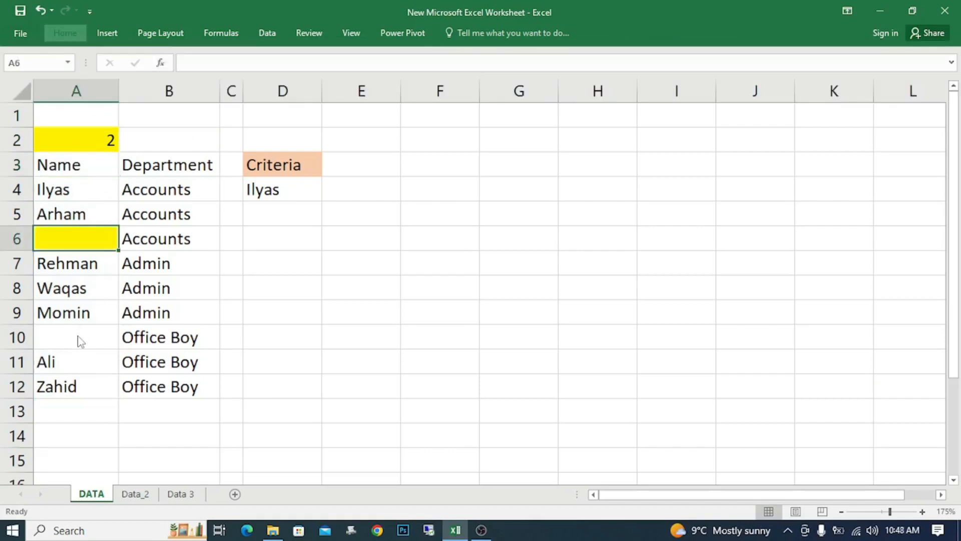
left_click(65, 33)
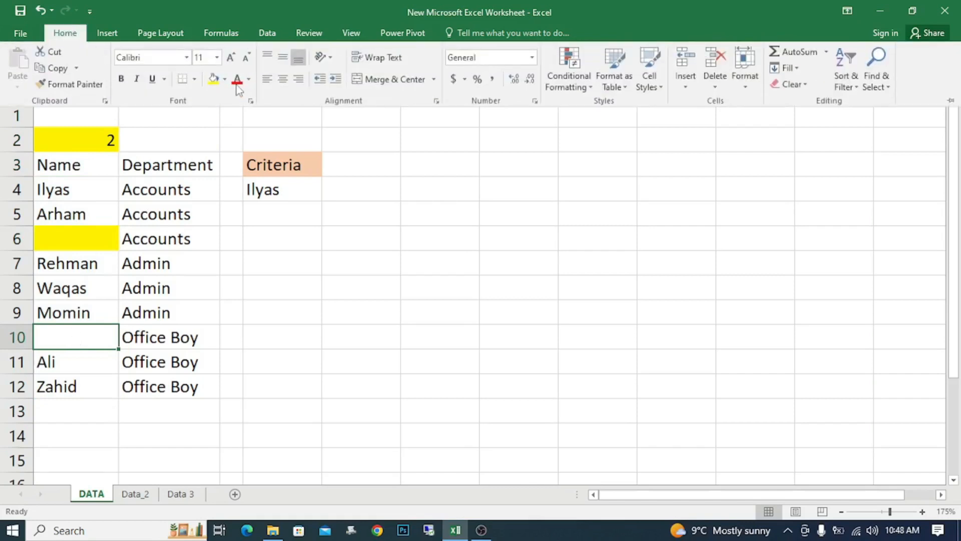
left_click(213, 78)
- Clear the last name in the list, in cell A12
left_click(95, 145)
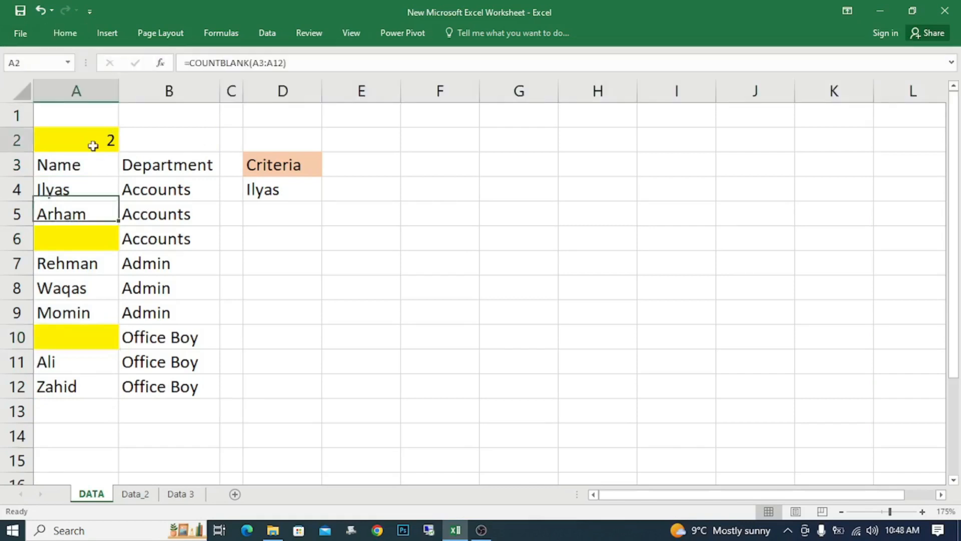
left_click(58, 378)
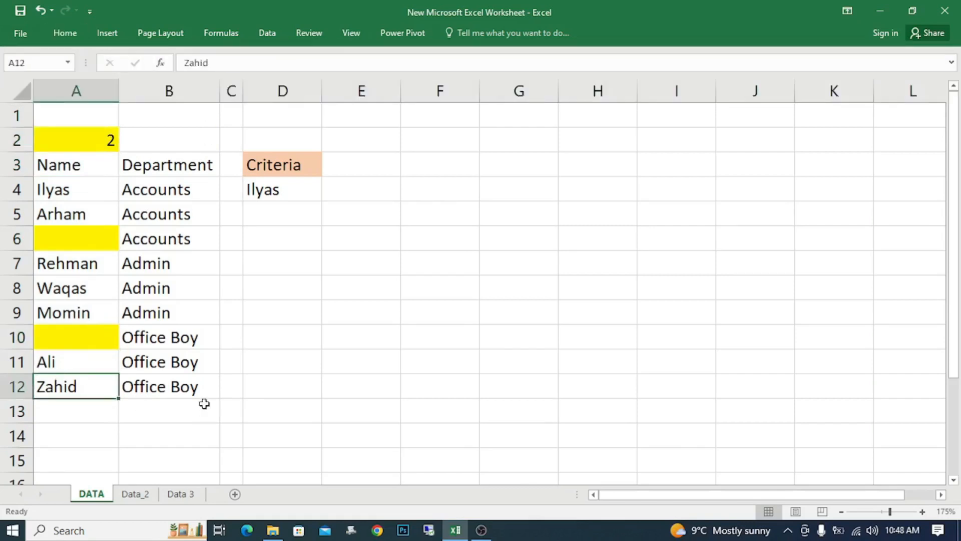
key("Delete")
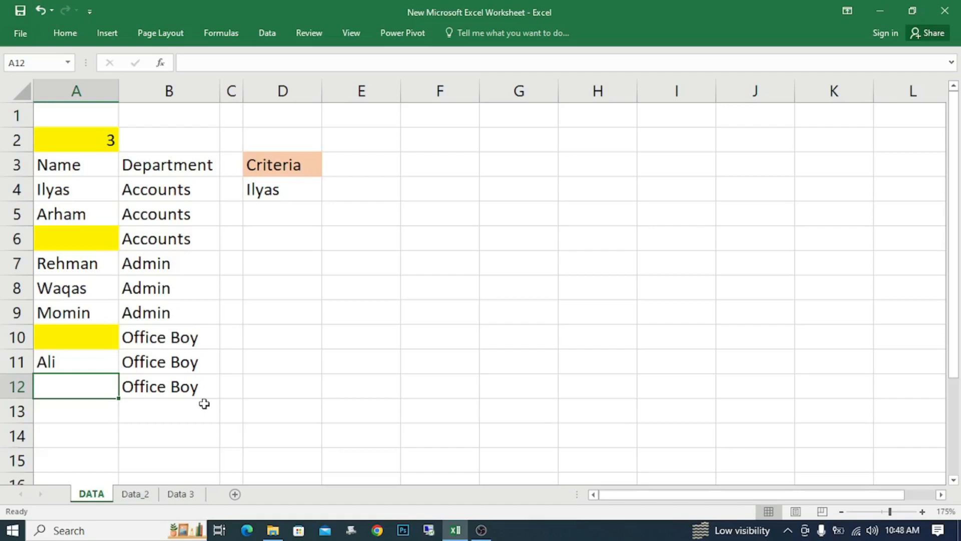
- Undo the cleared names, yellow fills and COUNTBLANK formula back to the COUNTA formula in cell A2, keeping column F deleted
left_click(90, 139)
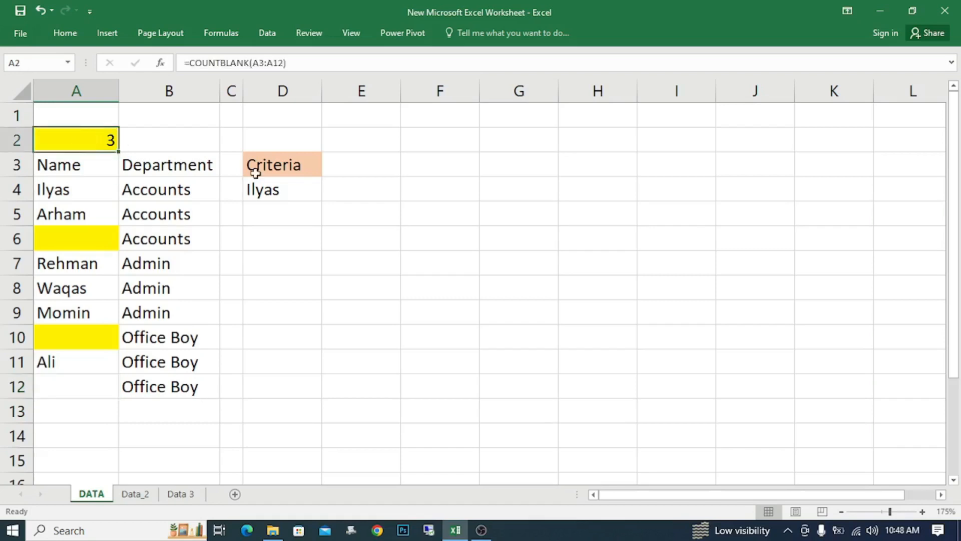
key("ctrl+z")
key("ctrl+z")
key("ctrl+z")
key("ctrl+z")
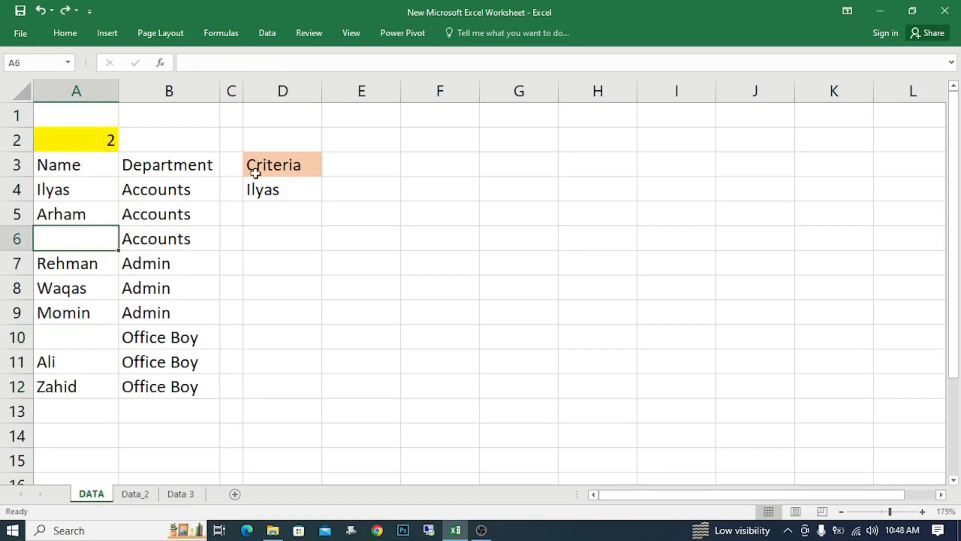
key("ctrl+z")
key("ctrl+z")
key("ctrl+z")
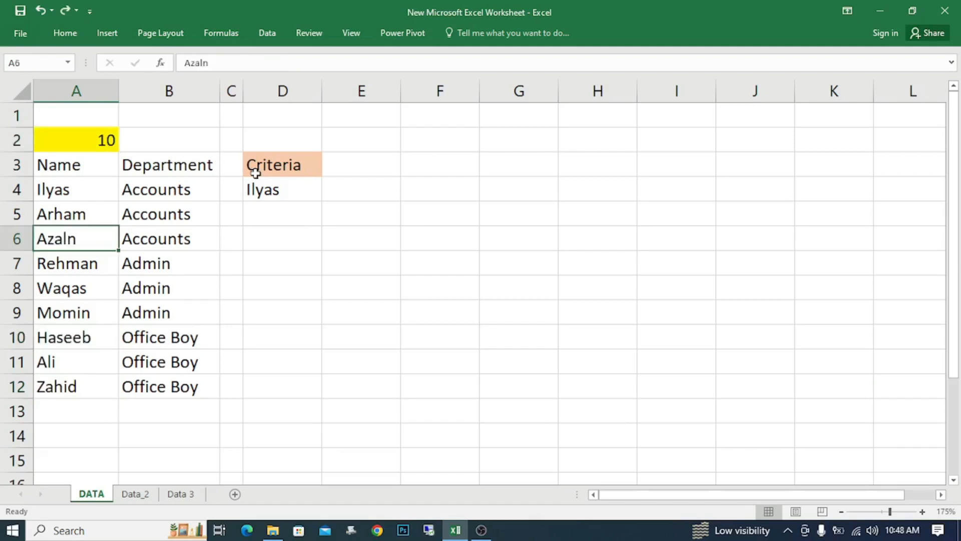
key("ctrl+z")
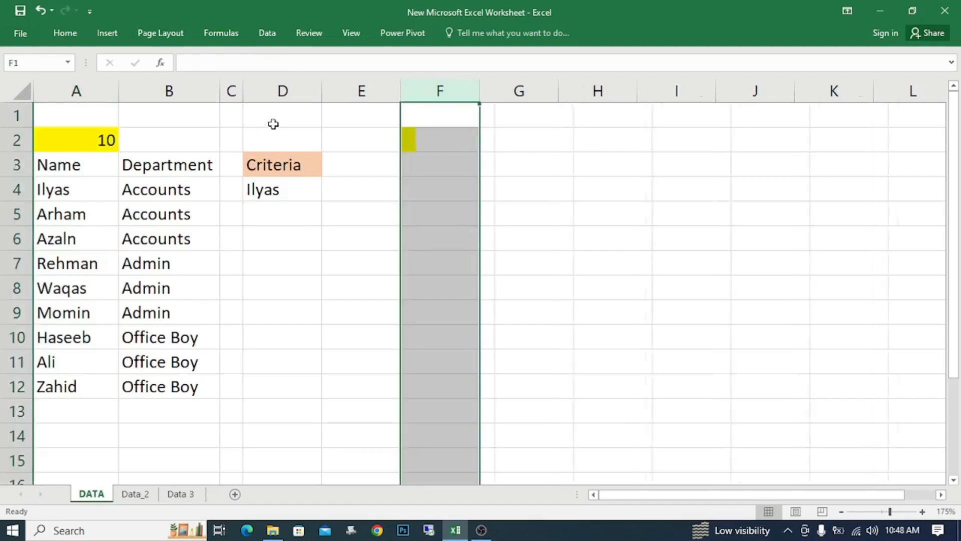
key("ctrl+z")
- Delete row 2, which holds the COUNTA formula above the table headers
left_click(282, 315)
left_click(8, 140)
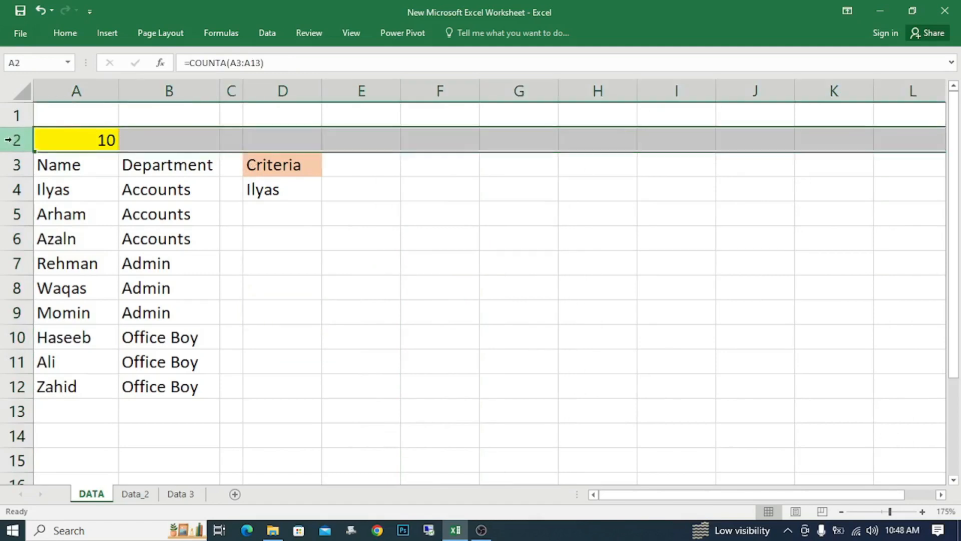
key("ctrl+minus")
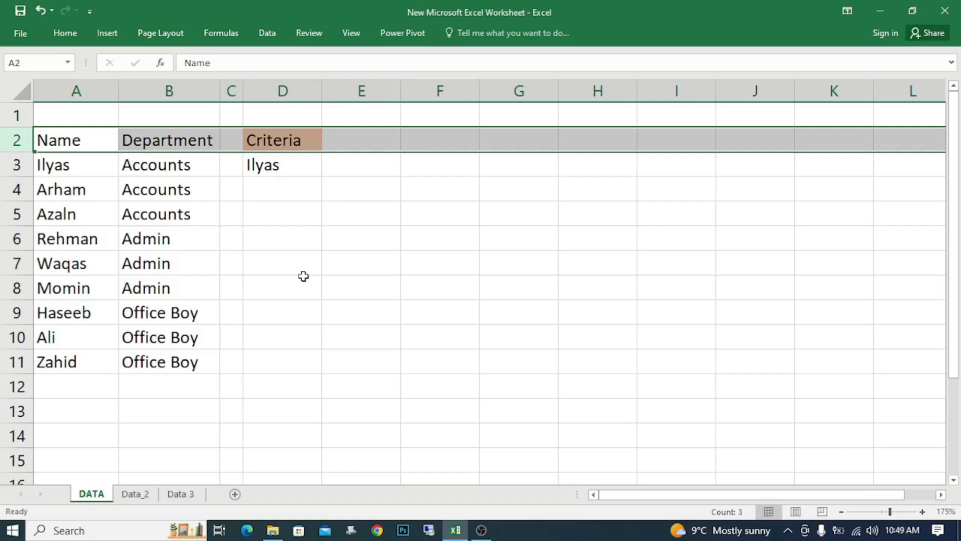
left_click(287, 219)
left_click(277, 142)
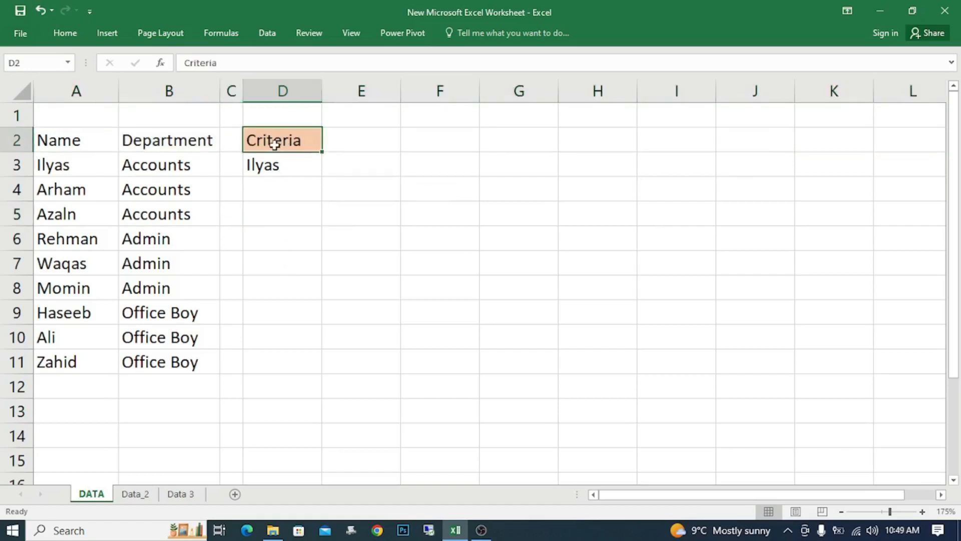
left_click(291, 169)
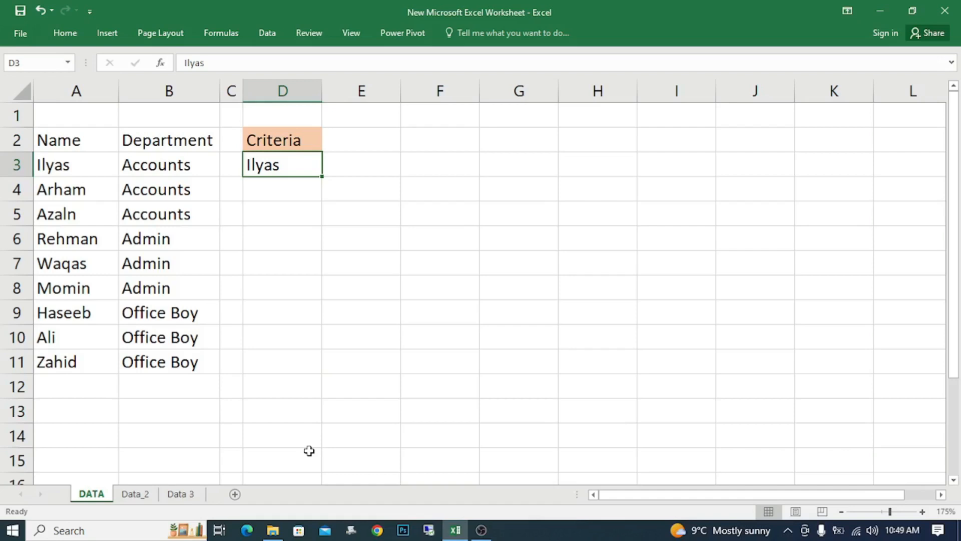
- Turn on filtering for the Name and Department headers in A2:B2
left_click(61, 143)
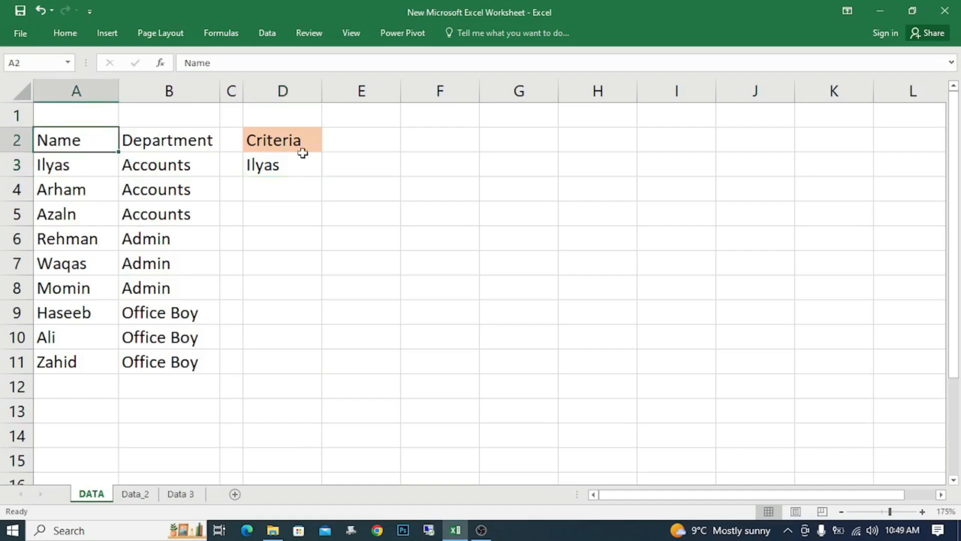
key("shift+Right")
key("alt+d")
key("f")
key("f")
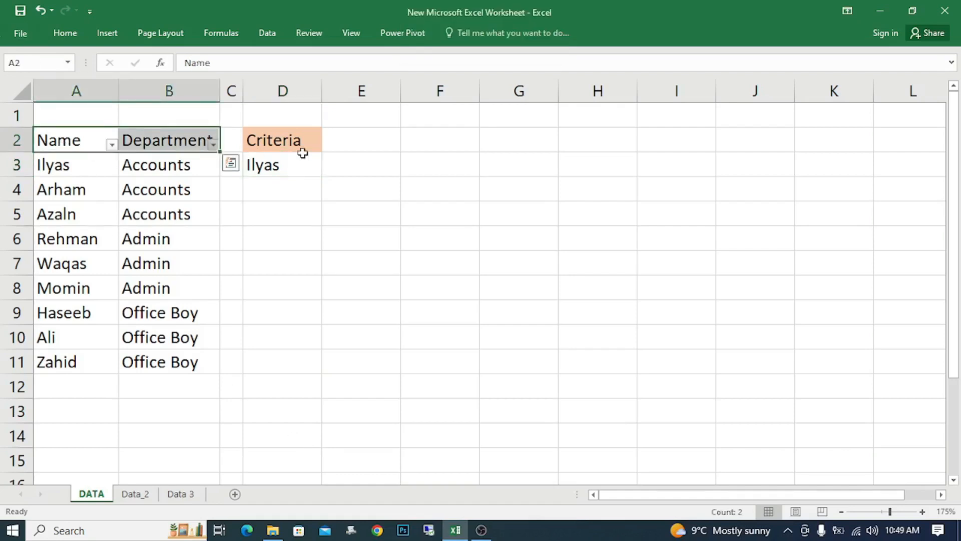
- Filter the Name column to show only the criteria name given in D3, and clear that filter again
left_click(112, 144)
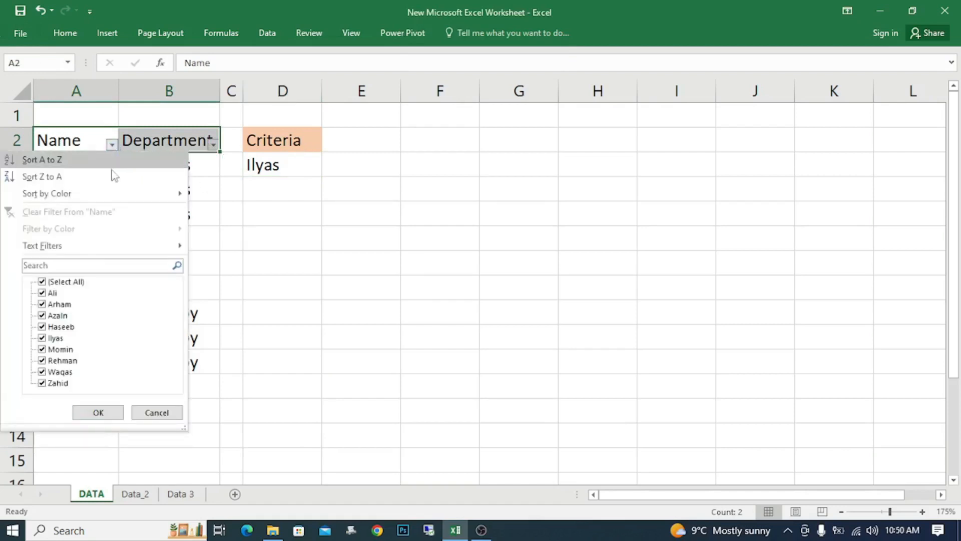
left_click(42, 281)
left_click(42, 338)
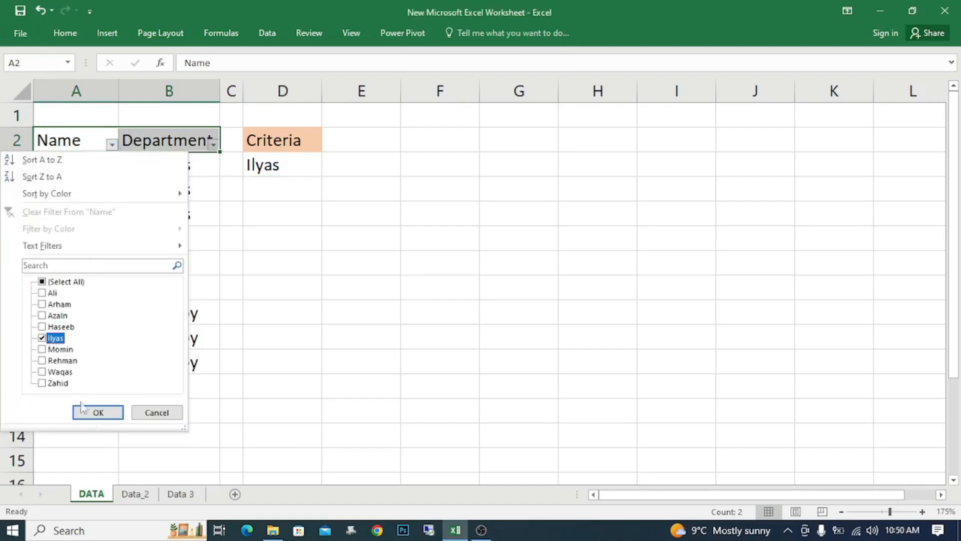
left_click(96, 415)
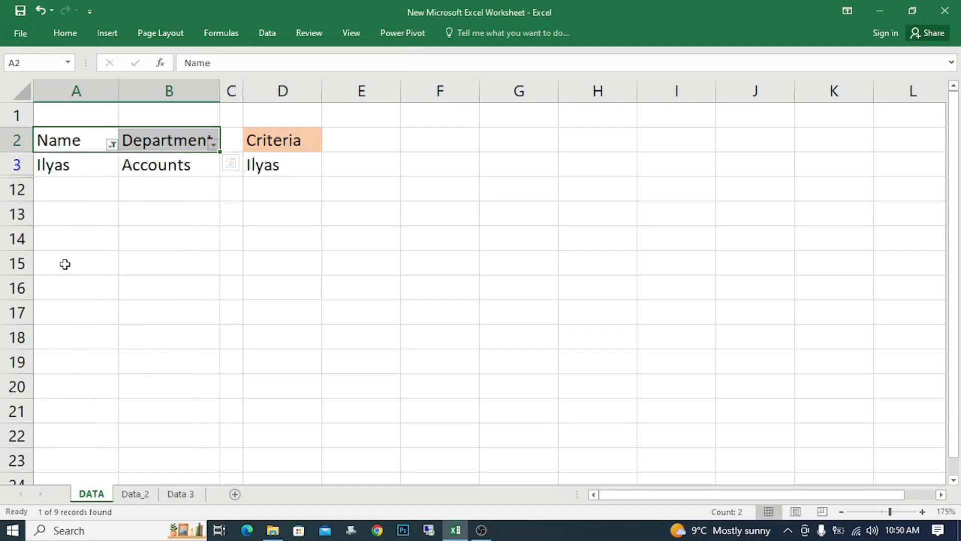
left_click(111, 144)
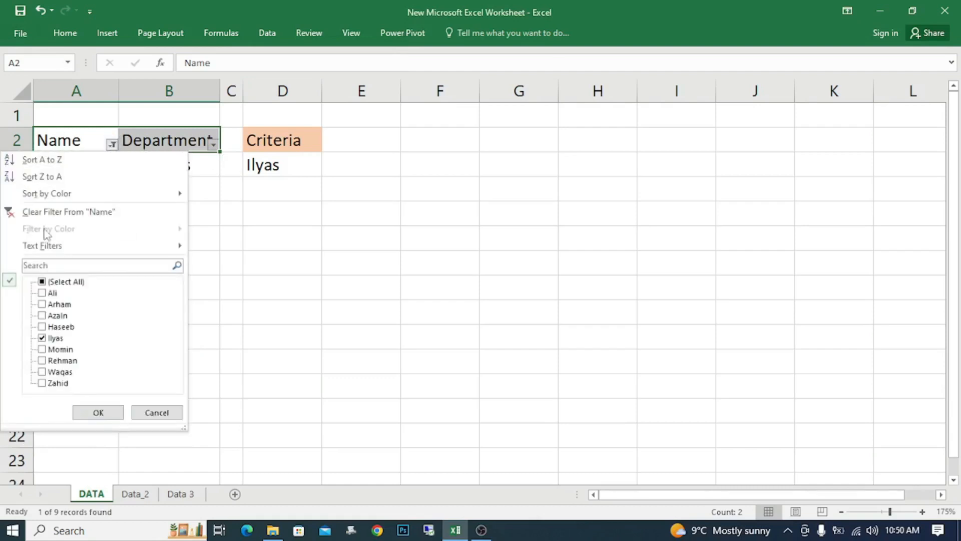
left_click(50, 212)
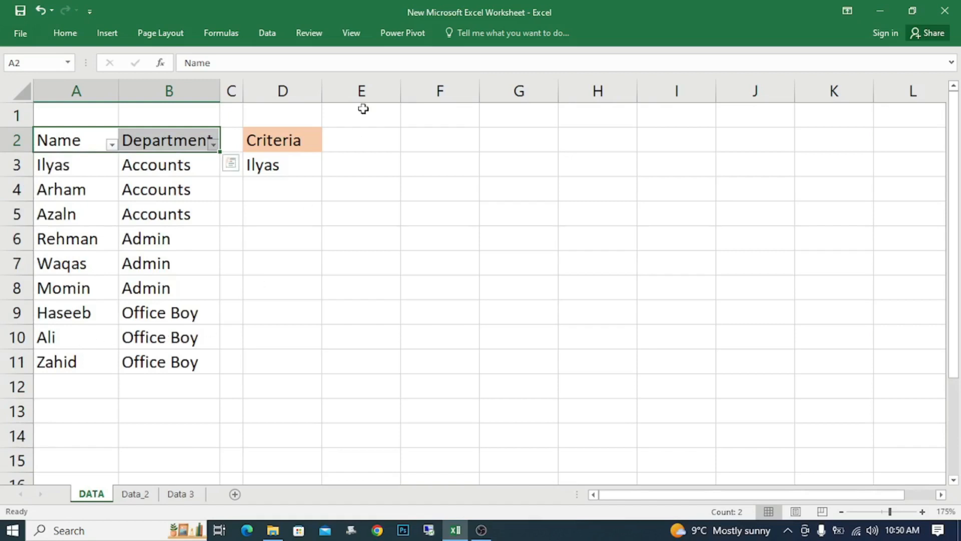
- Enter =COUNTIF($A$3:$A$11,D3) in cell E3 to count the criteria name in the Name list
left_click(353, 169)
type("=")
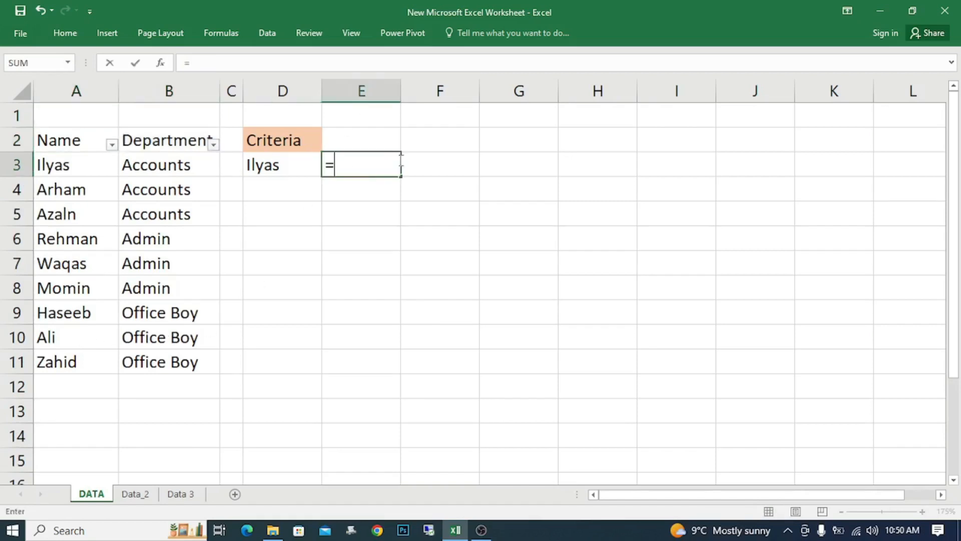
type("co")
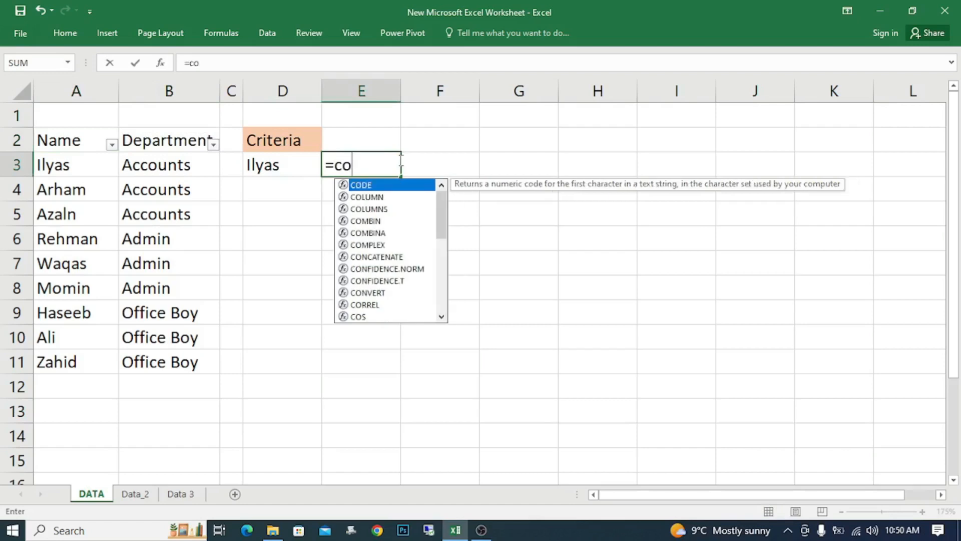
type("u")
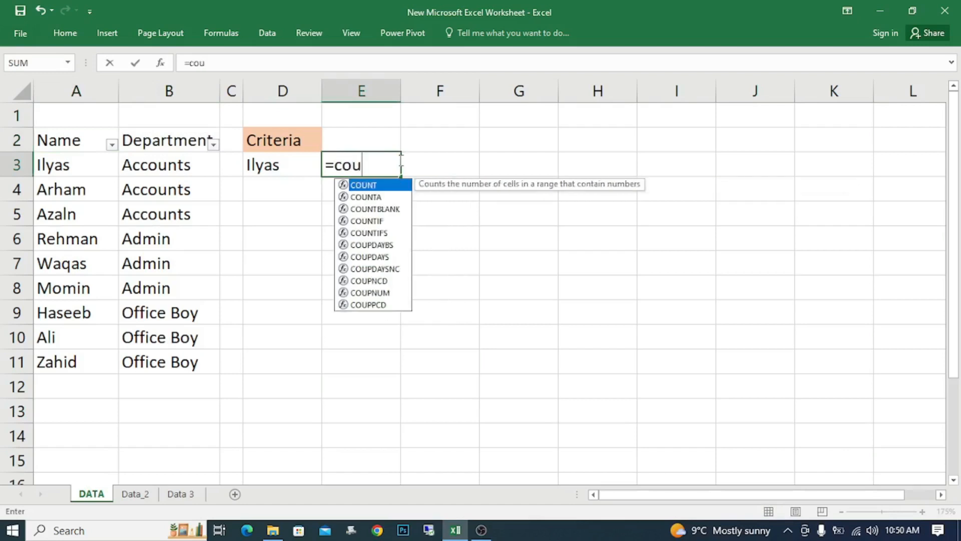
key("Down")
key("Down")
key("Down")
key("Tab")
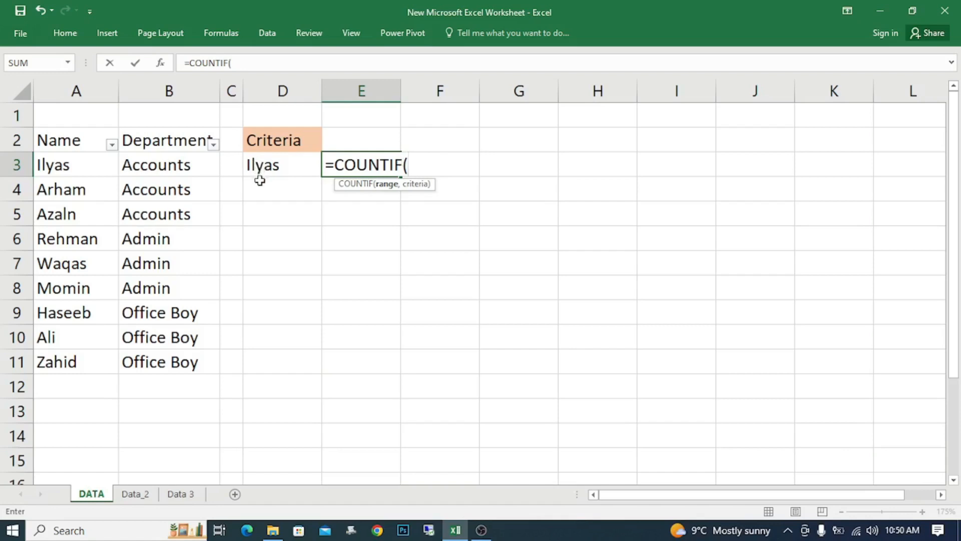
left_click(66, 179)
left_click_drag(85, 164, 100, 361)
key("F4")
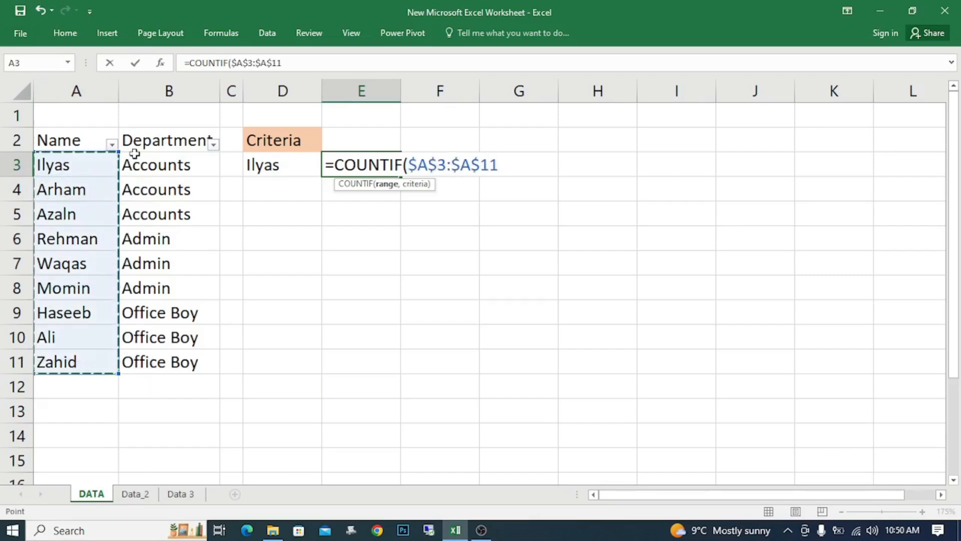
type(",")
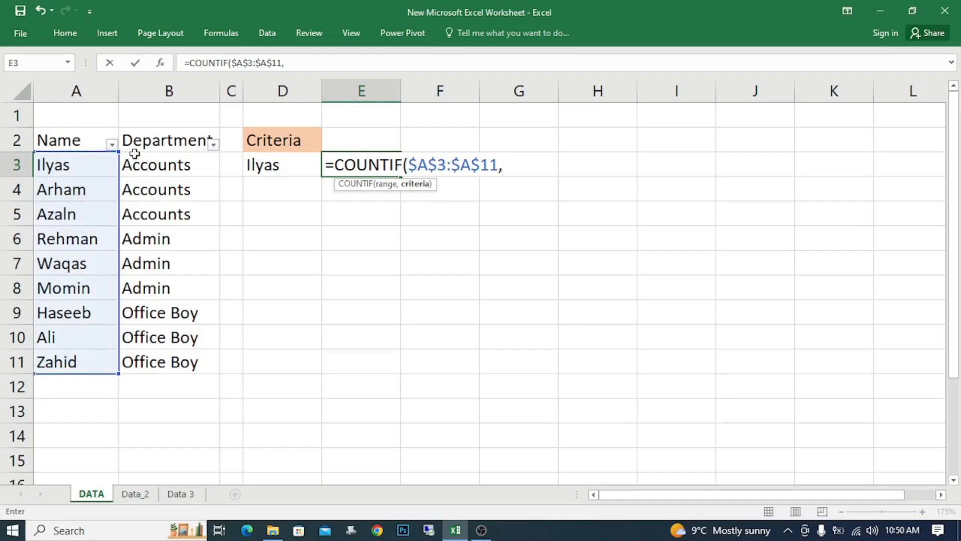
left_click(262, 167)
type(")")
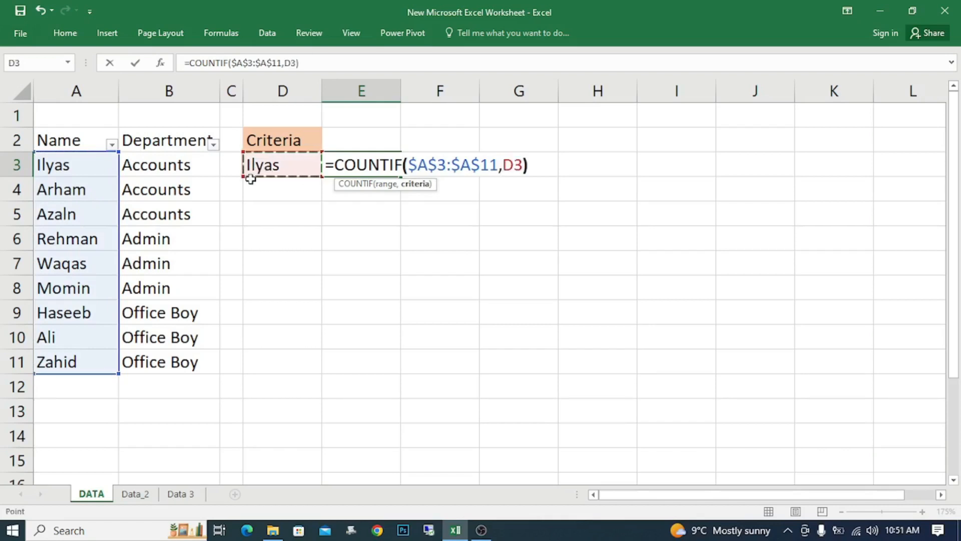
key("Return")
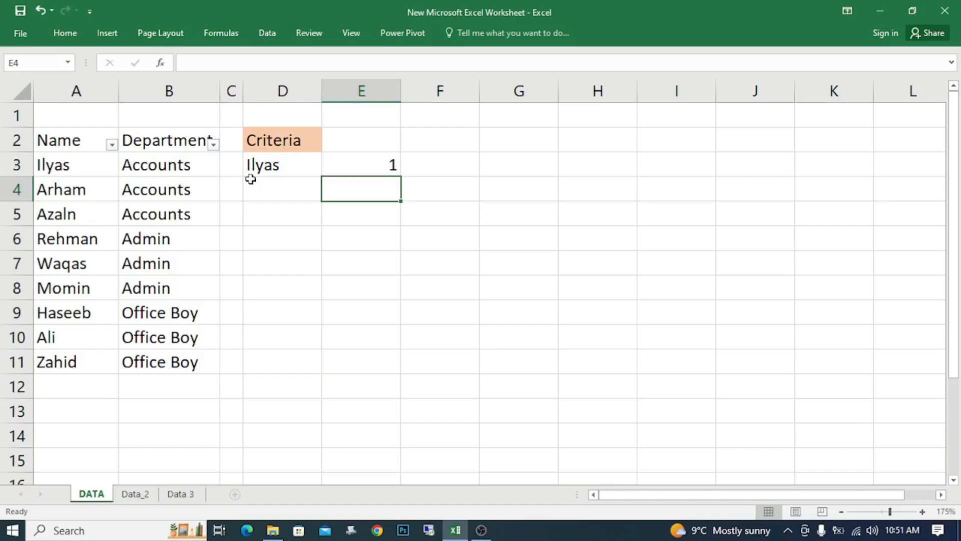
- Replace the name in A10 with the criteria name from D3 and review the COUNTIF formula in E3
left_click(310, 164)
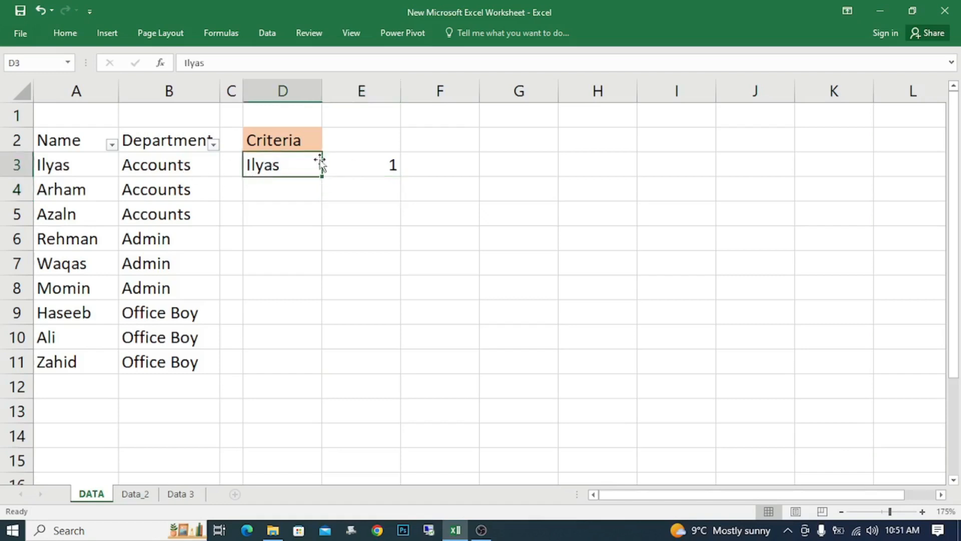
left_click(364, 164)
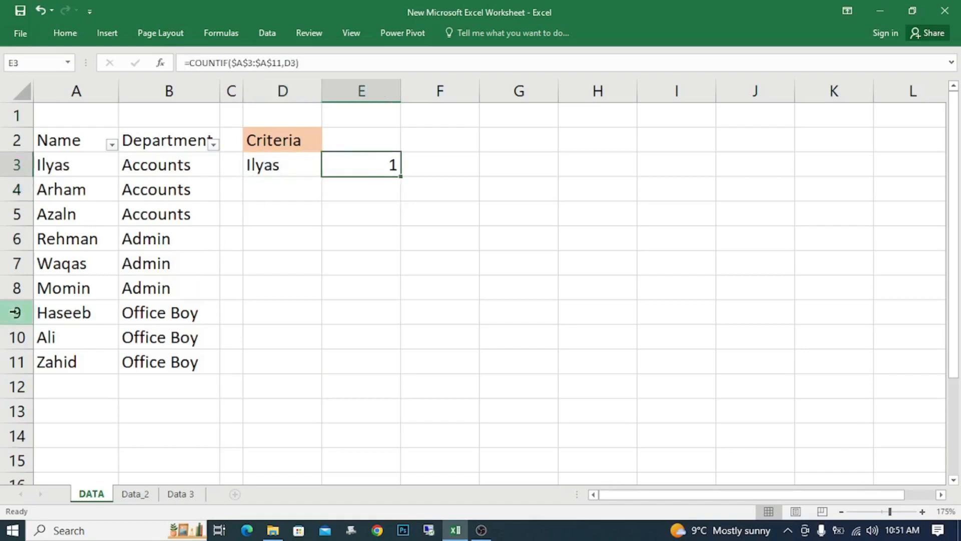
left_click(55, 334)
type("Ilyas")
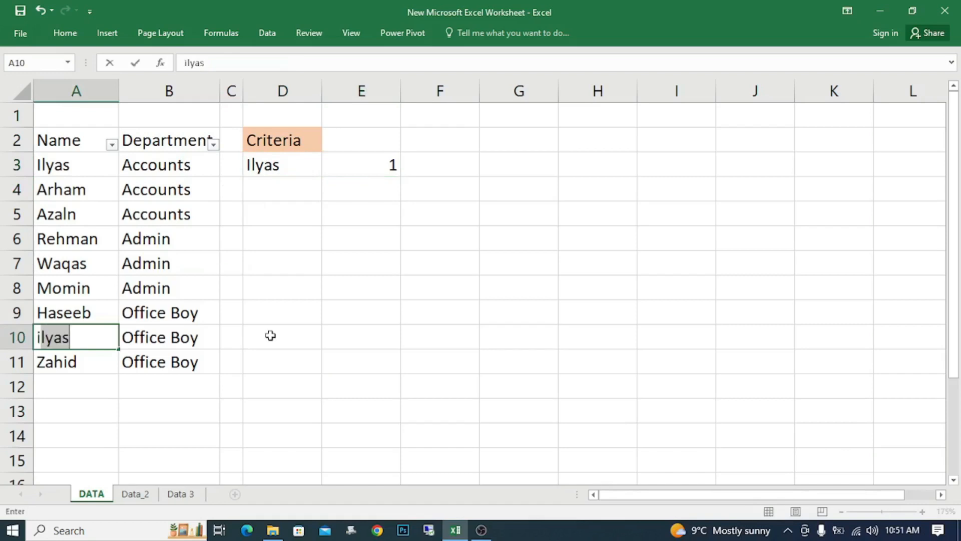
key("Return")
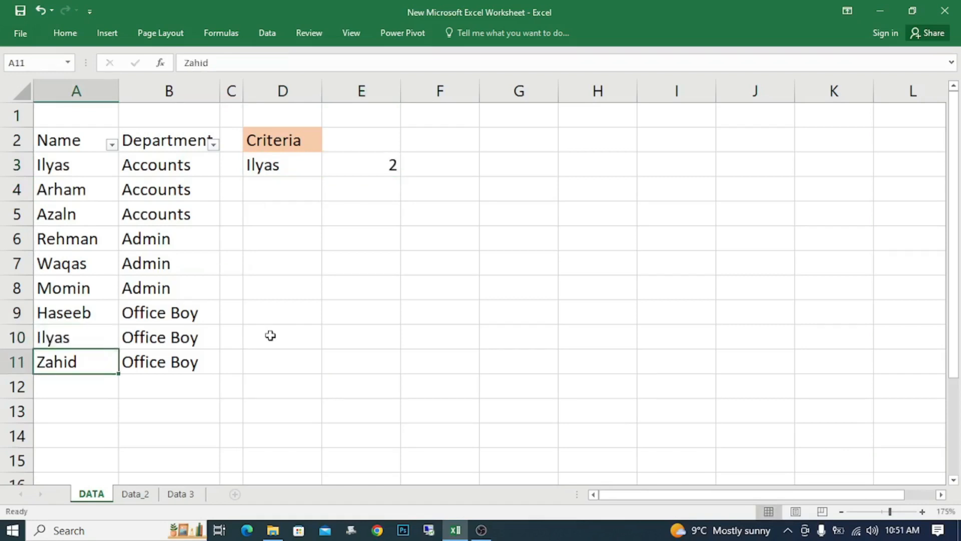
left_click(363, 165)
key("F2")
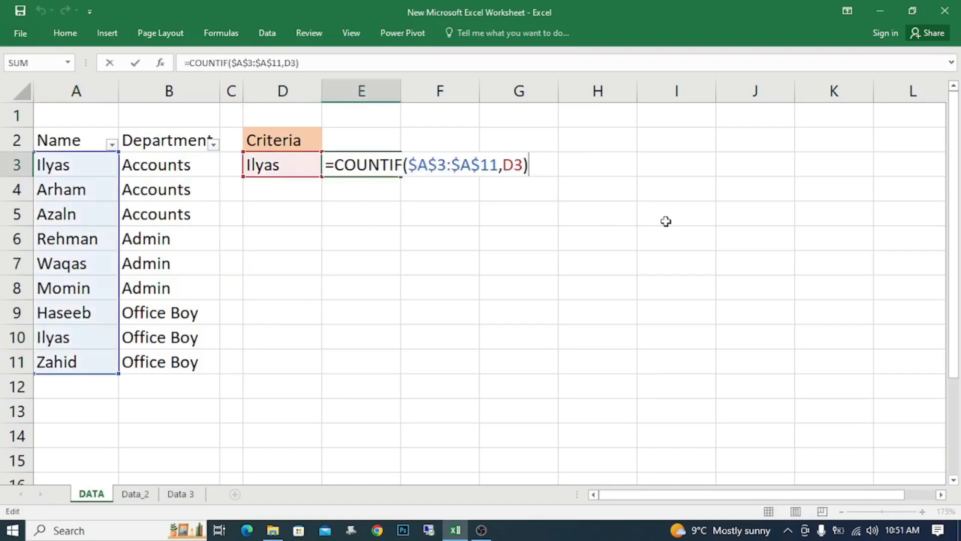
key("Return")
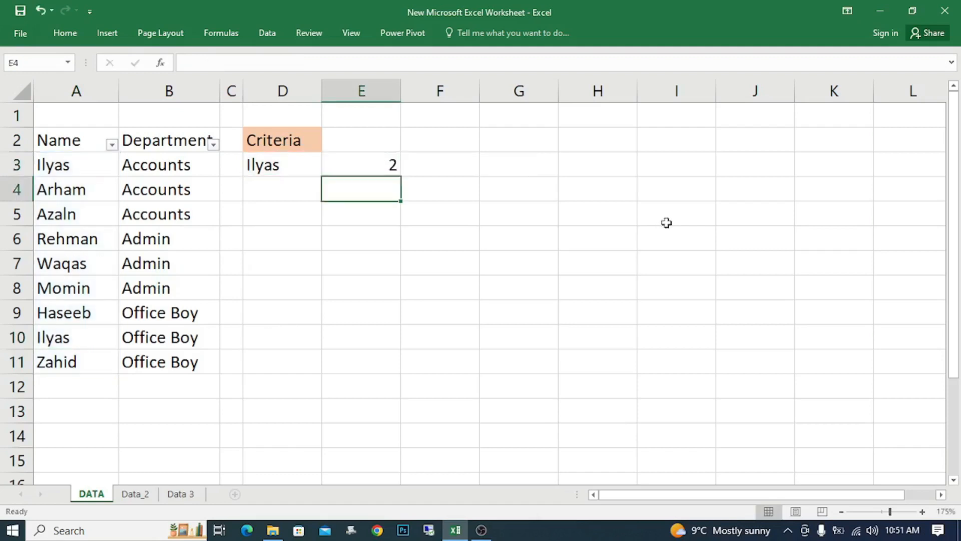
left_click(369, 163)
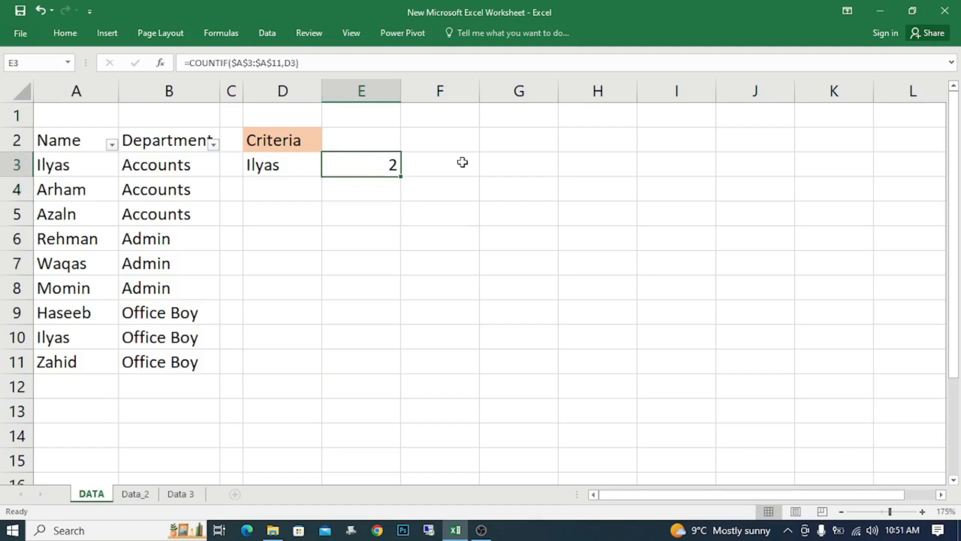
- Replace the names in A7 and A8 with the criteria name from D3
left_click(72, 256)
type("Ilyas")
key("Return")
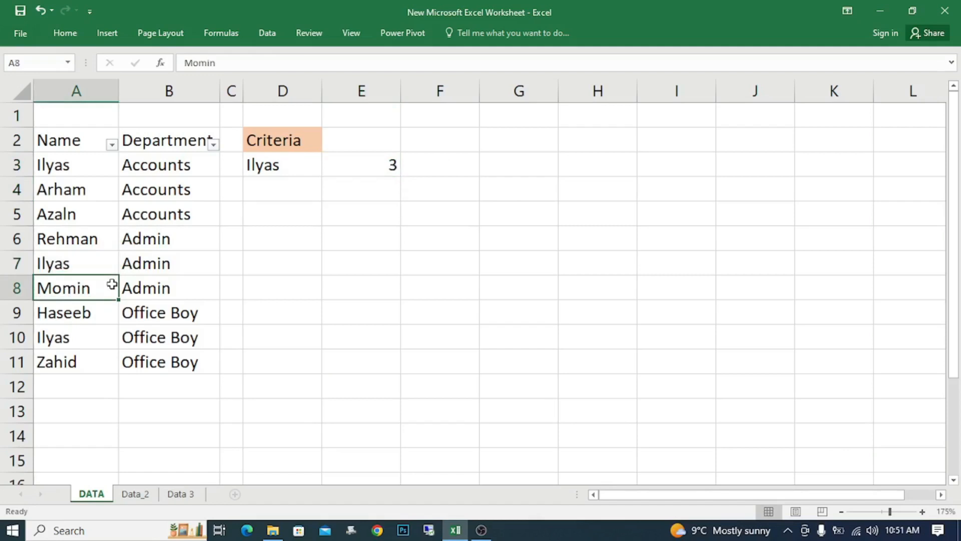
type("Ilyas")
key("Return")
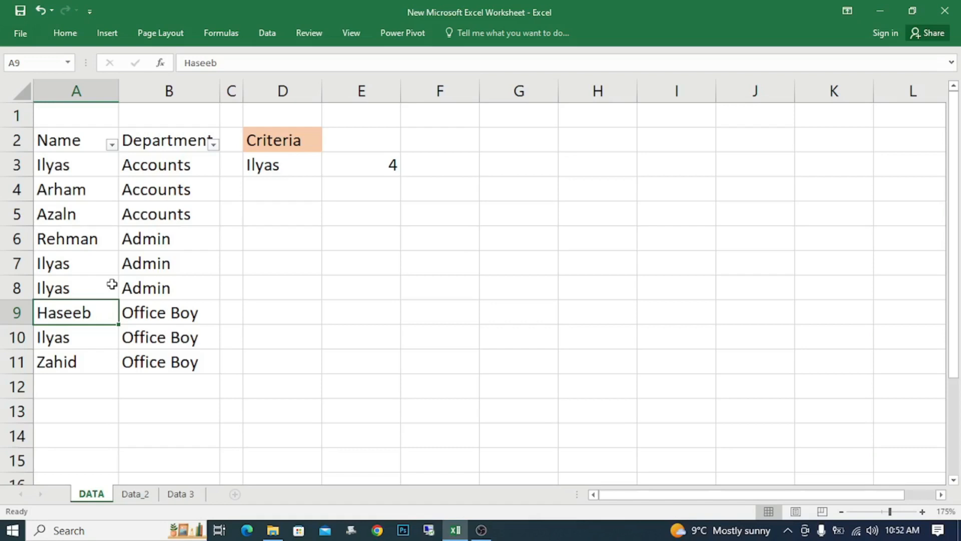
- Insert a blank column between the Name and Department columns
right_click(223, 91)
left_click(256, 192)
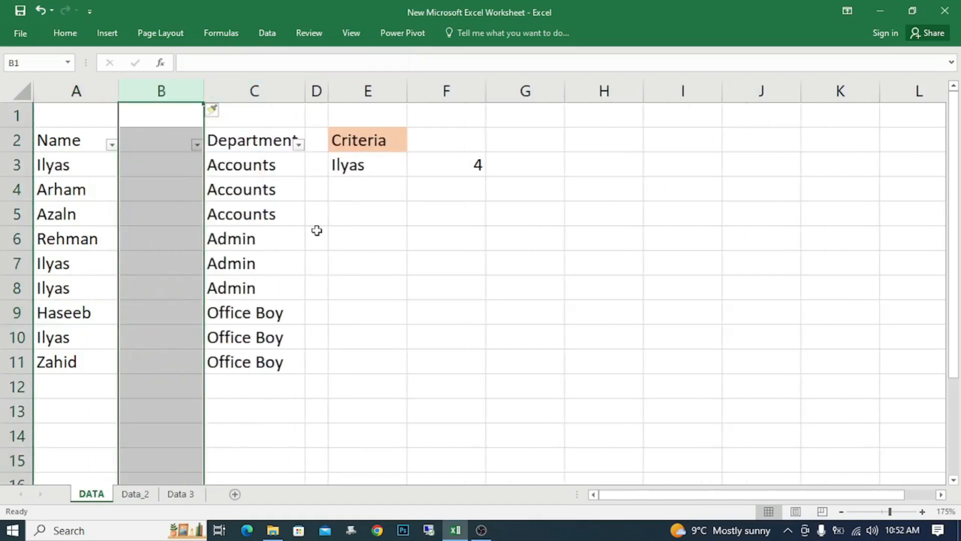
left_click(316, 238)
- Move the Department list with its header from C2:C11 into the blank column, starting at B2
left_click(253, 135)
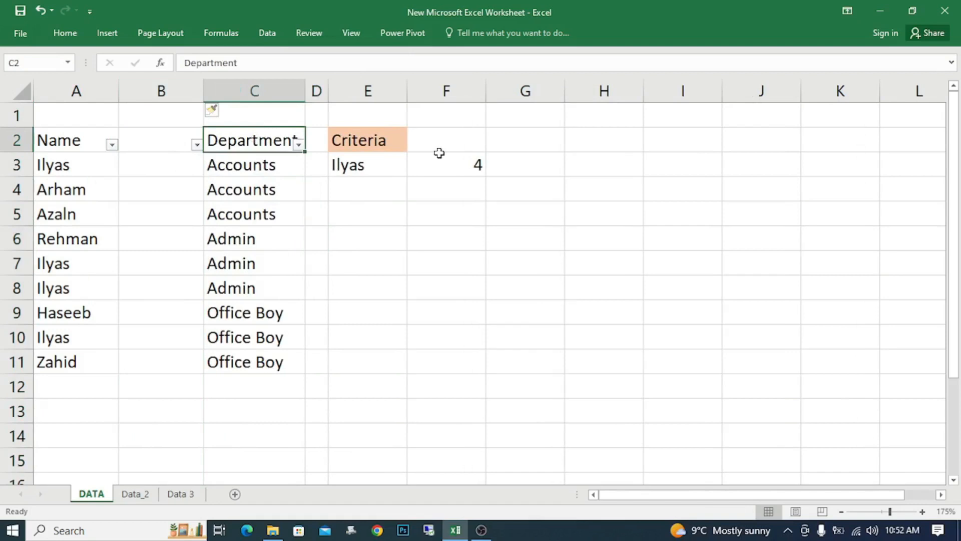
key("ctrl+shift+Down")
key("ctrl+d")
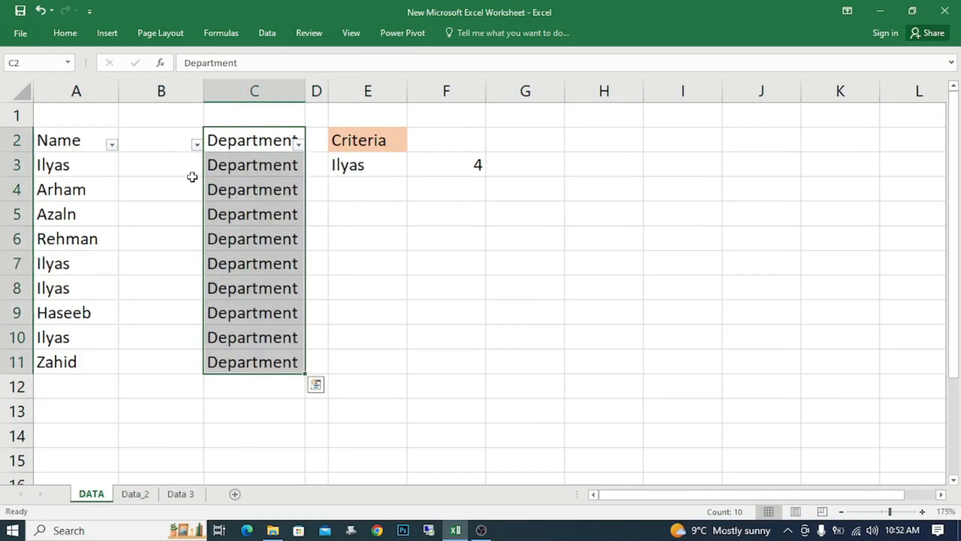
key("ctrl+z")
key("ctrl+x")
left_click(167, 150)
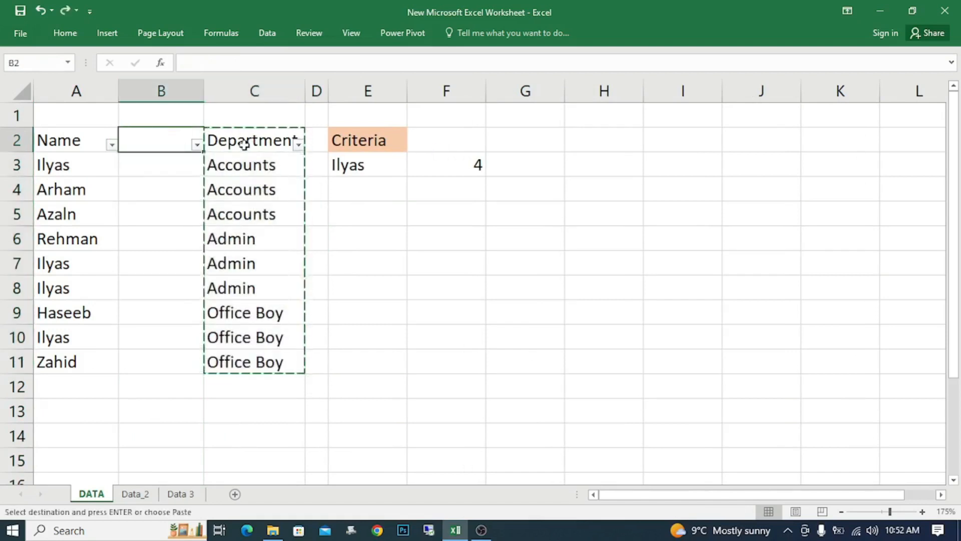
key("ctrl+v")
- Enter the header DSG in cell C2 and the value Data Entery in C3
left_click(242, 136)
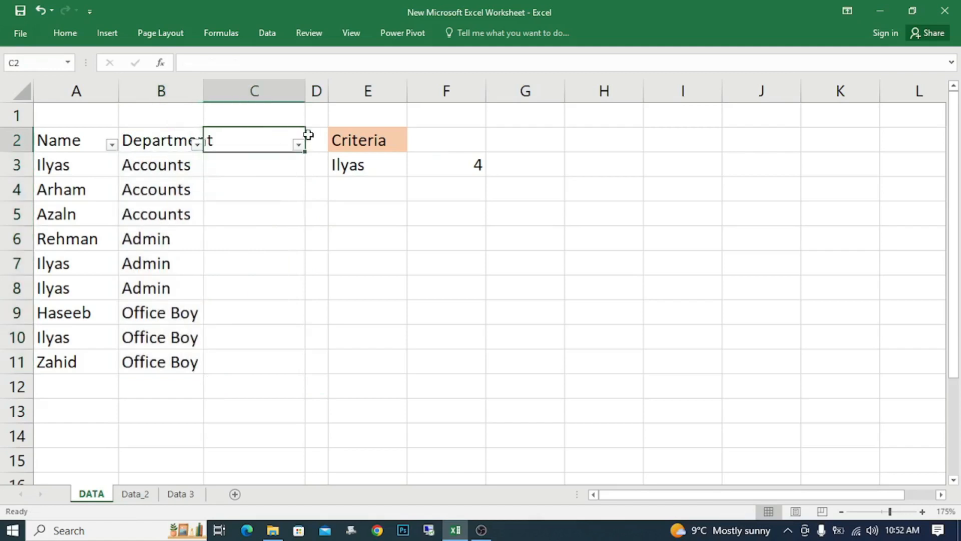
type("DSG")
key("Return")
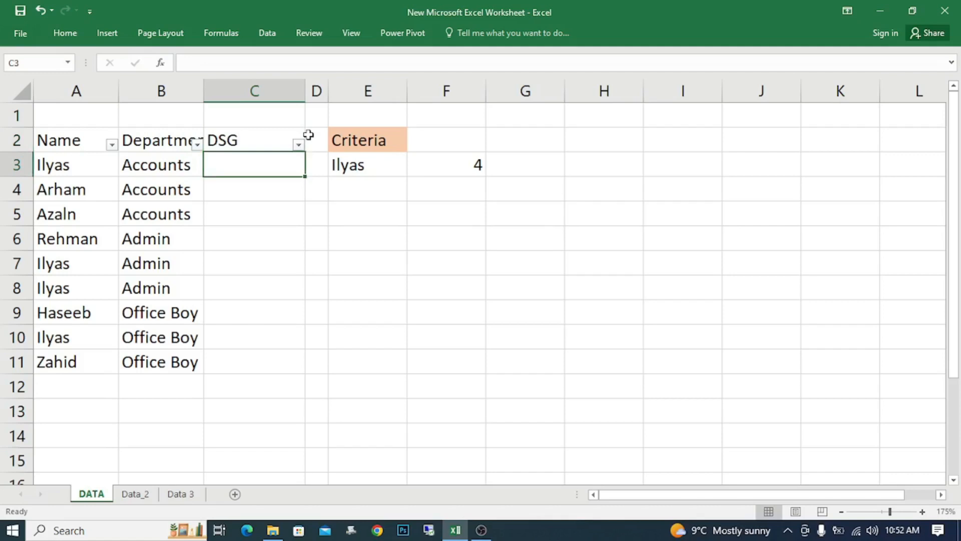
type("Data ")
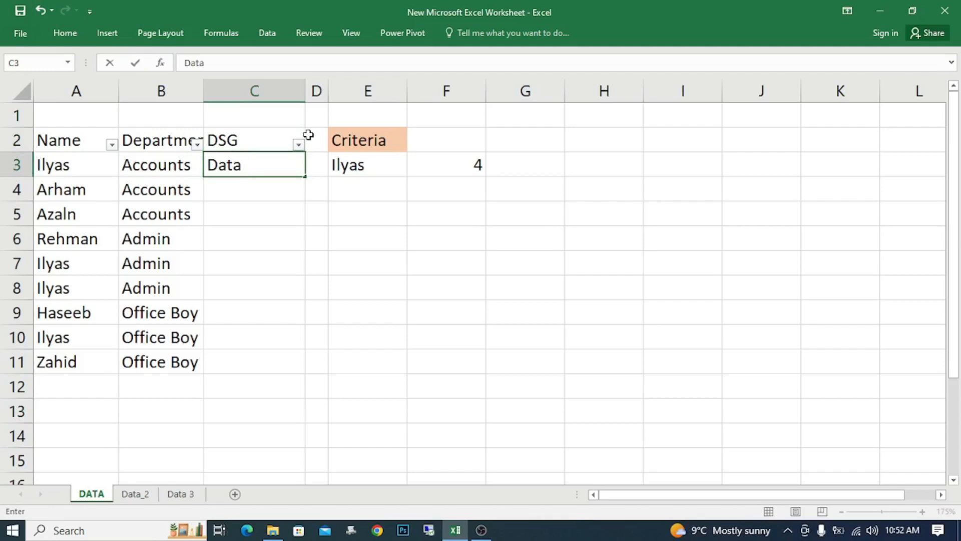
type("Entery")
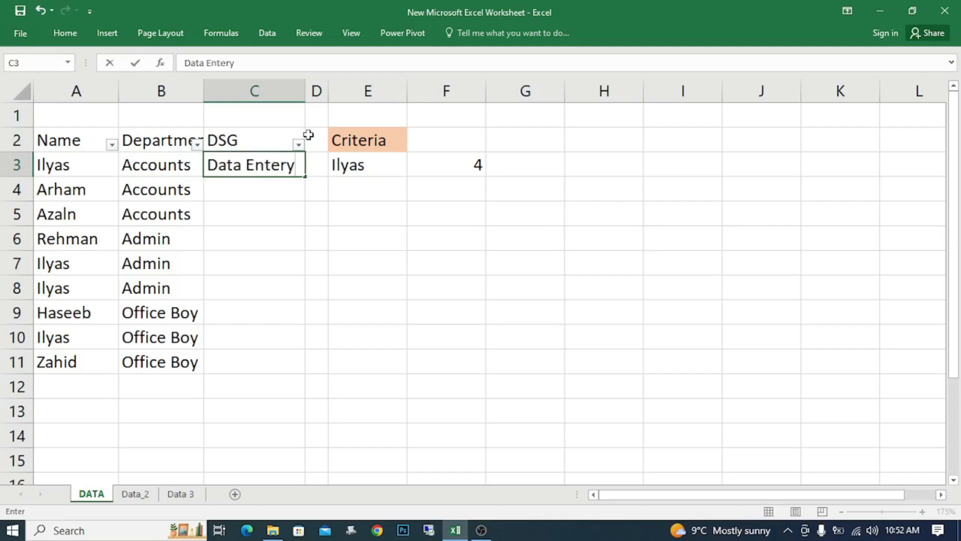
key("Return")
- Fill Data Entery down from C3 into C4 and C5 for the remaining Accounts rows
key("ctrl+d")
left_click(308, 135, "ctrl")
key("Down")
key("Down")
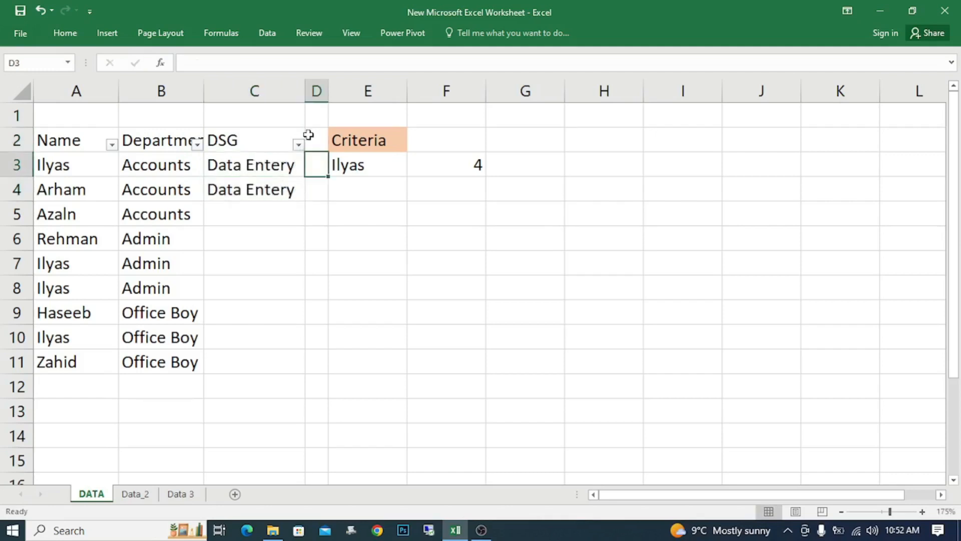
key("Left")
key("Left")
key("Right")
key("Down")
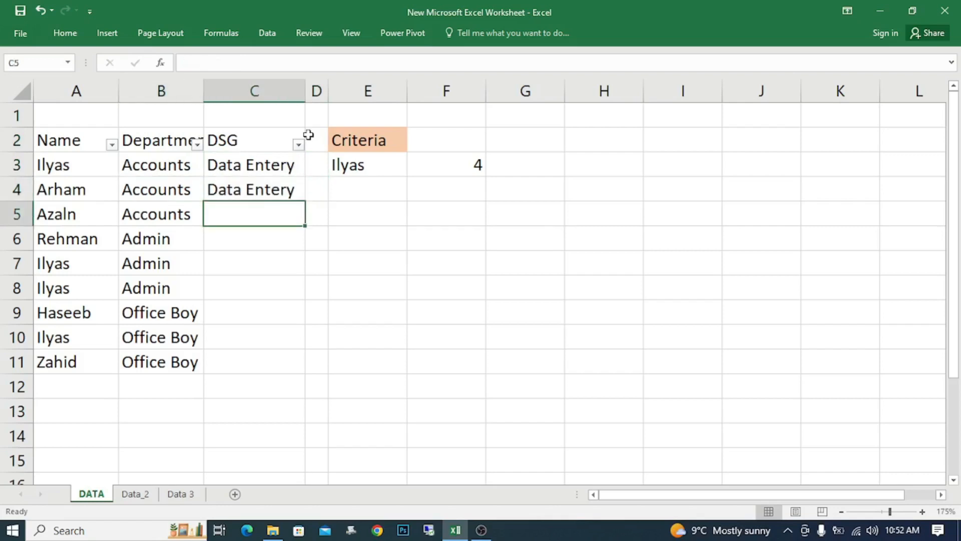
key("ctrl+d")
left_click(308, 135, "ctrl")
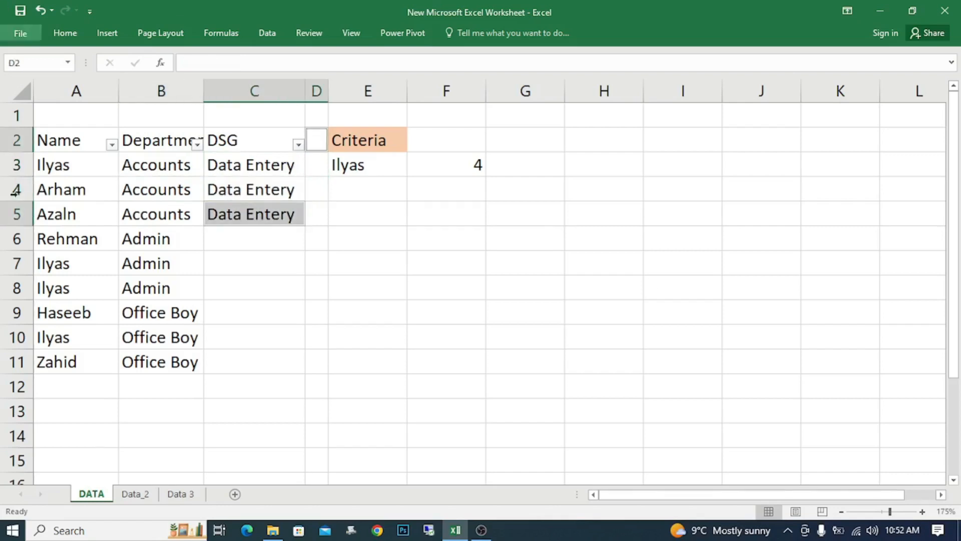
- Enter SW in C6 and Sw in C7 and C8 as the DSG values for the Admin rows
left_click(251, 231)
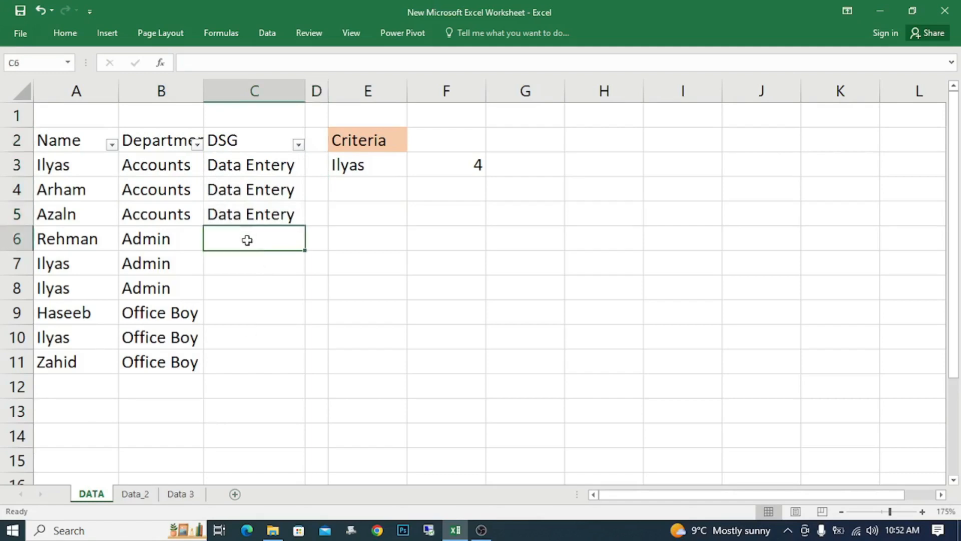
left_click(159, 245)
left_click(244, 241)
type("SW")
key("Return")
type("Sw")
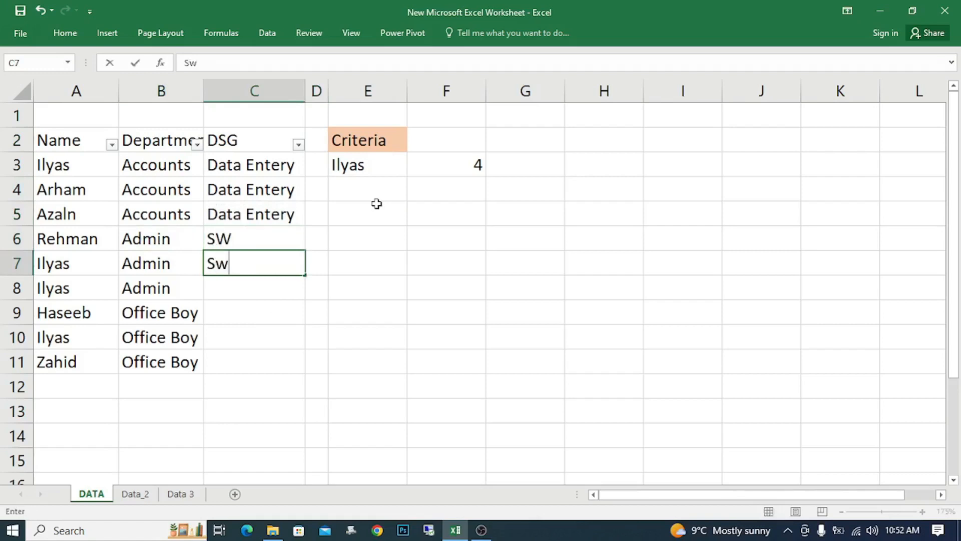
key("Return")
type("Sw")
key("Return")
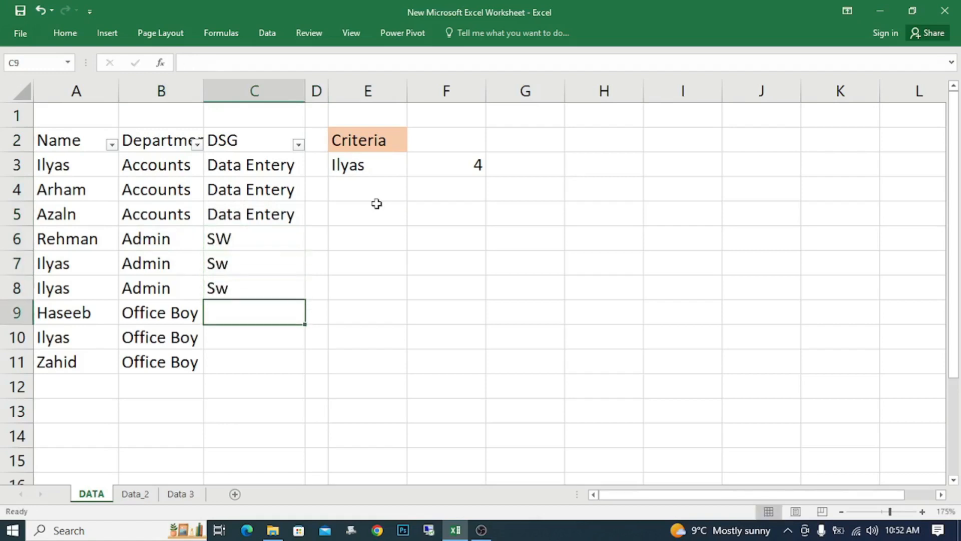
- Copy Office Boy from B9 into the DSG cell C9 and repeat the value in C10 and C11
left_click(171, 317)
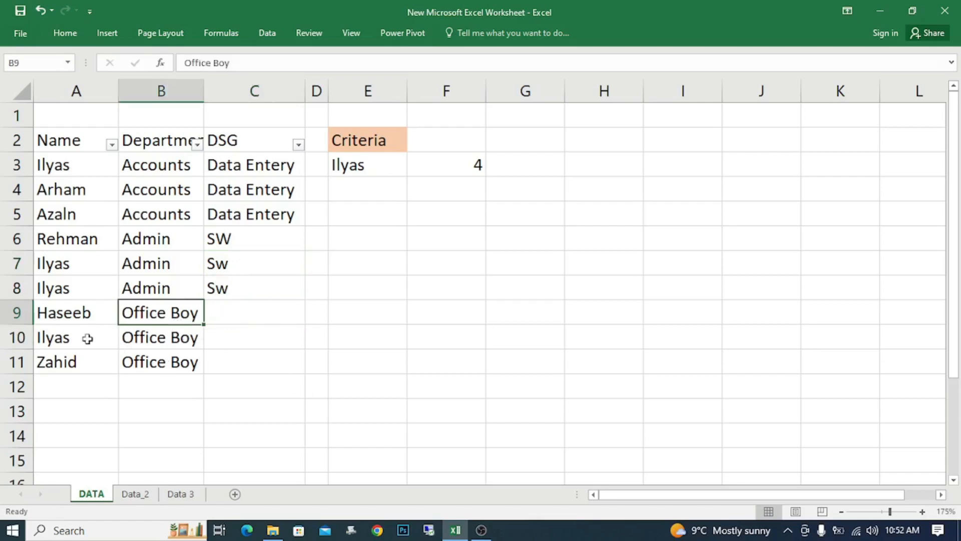
left_click(232, 310)
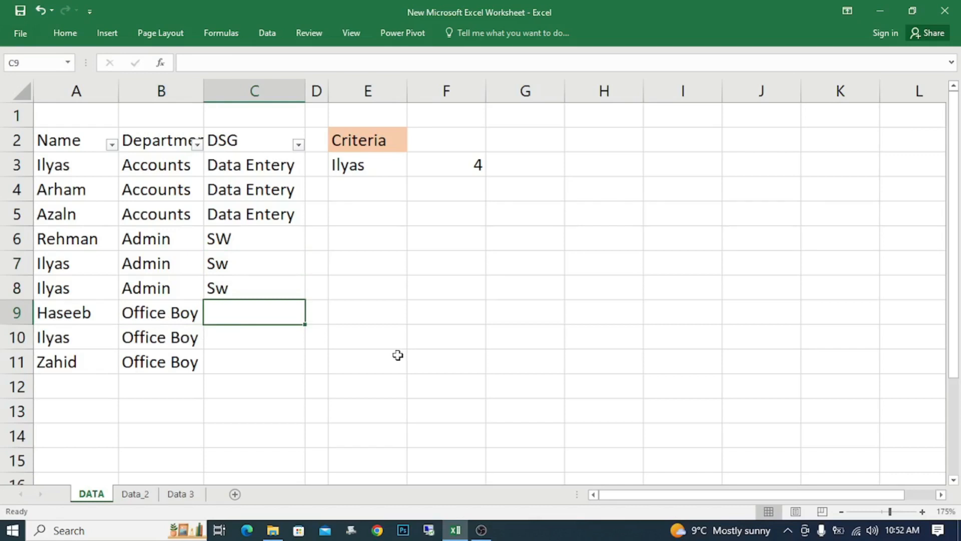
type("Of")
key("Return")
key("Up")
key("Left")
key("ctrl+c")
key("Right")
key("ctrl+v")
key("Down")
key("Return")
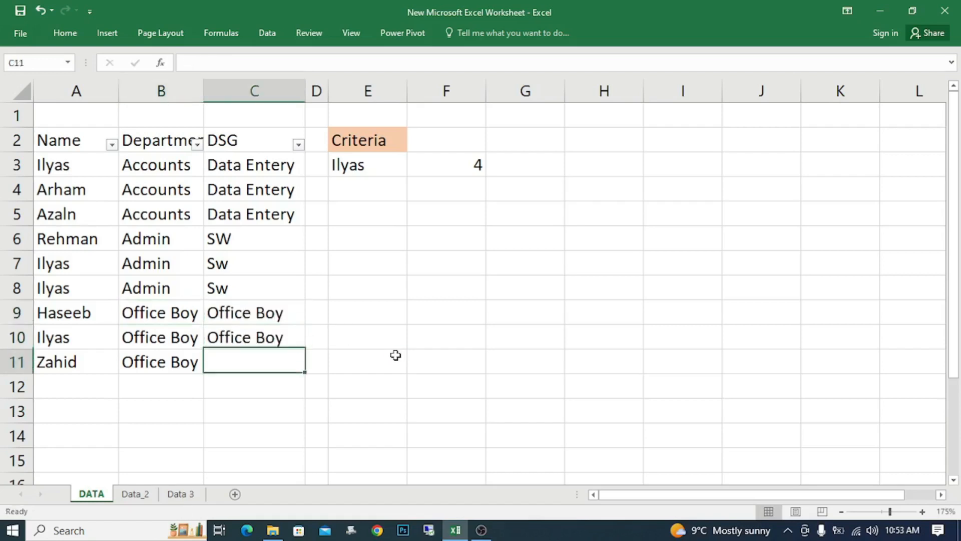
key("ctrl+d")
- Try to replace the department in B9 with Office
key("Up")
key("Left")
key("Left")
key("Up")
key("Right")
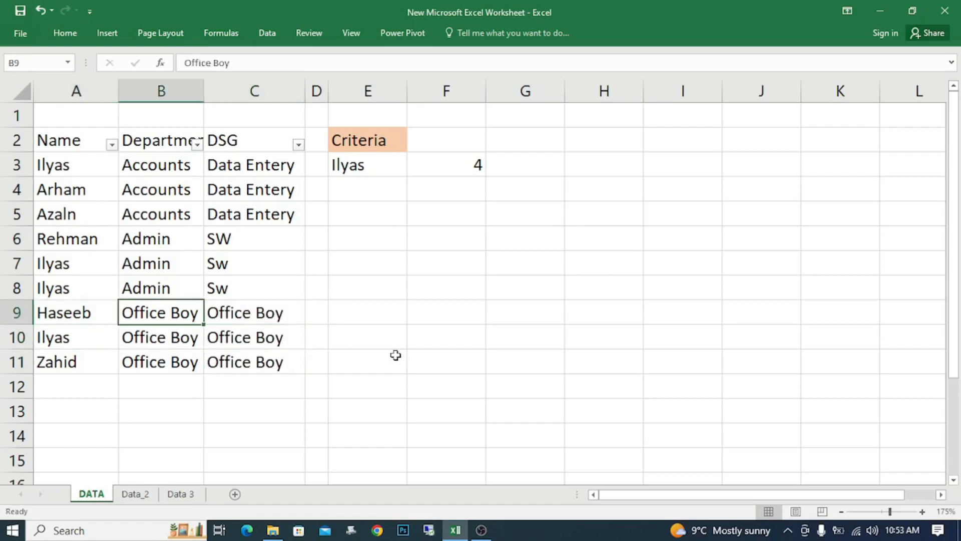
type("Offuc")
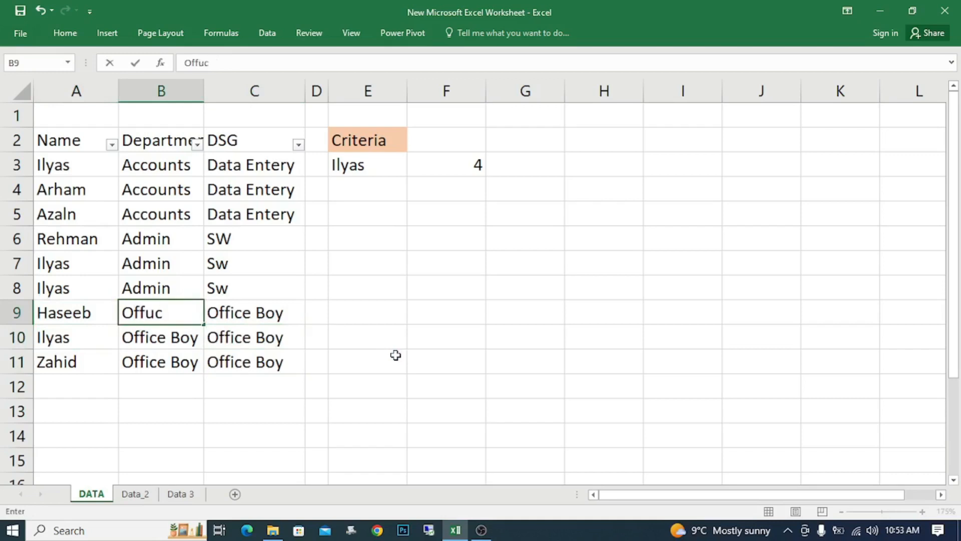
key("BackSpace")
key("BackSpace")
type("ice")
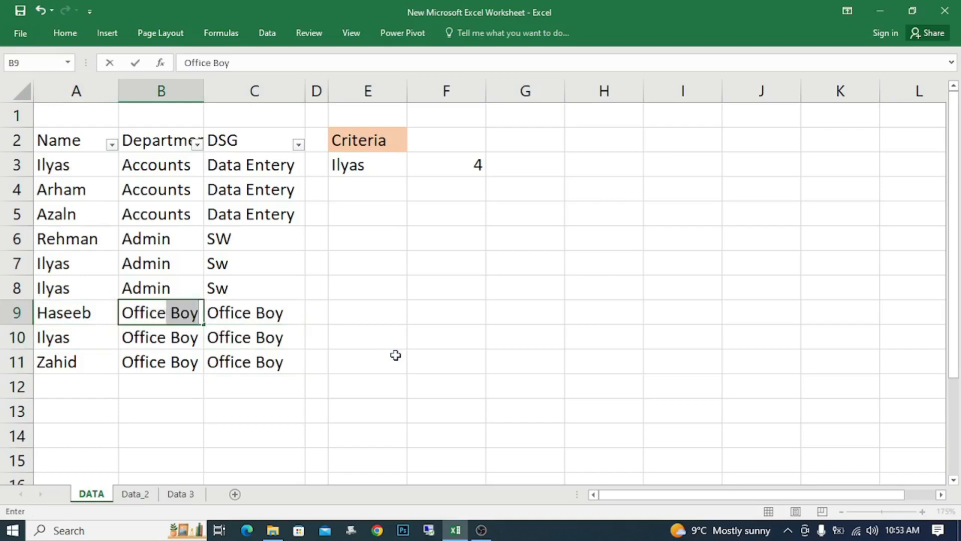
key("Return")
- Shorten the department in B9 to Office and fill it down into B10 and B11
key("Up")
key("F2")
key("BackSpace")
key("BackSpace")
key("BackSpace")
key("BackSpace")
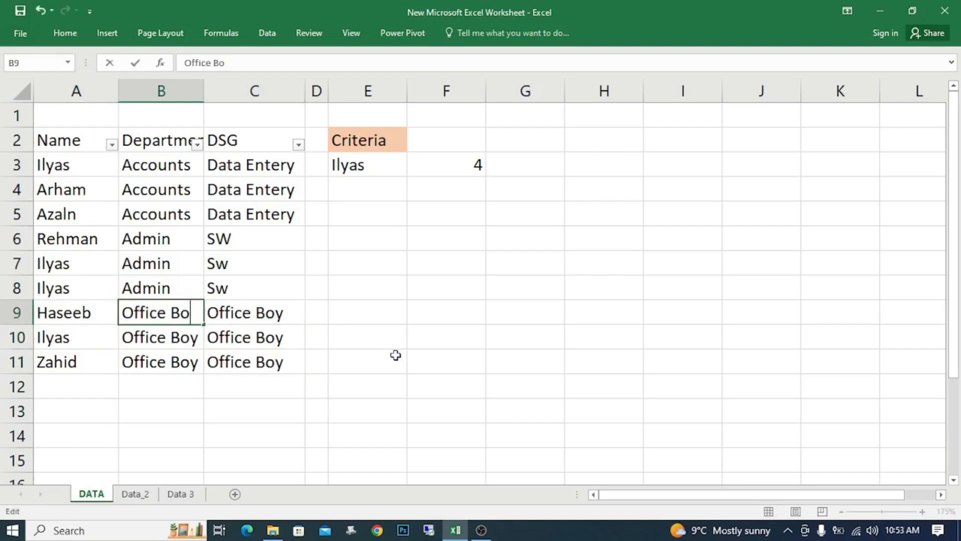
key("Return")
key("ctrl+d")
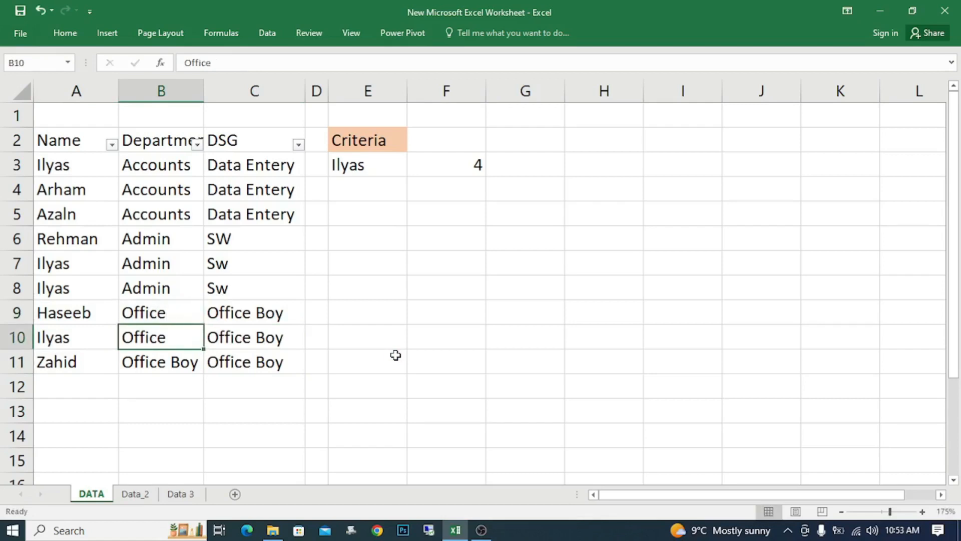
key("Down")
key("ctrl+d")
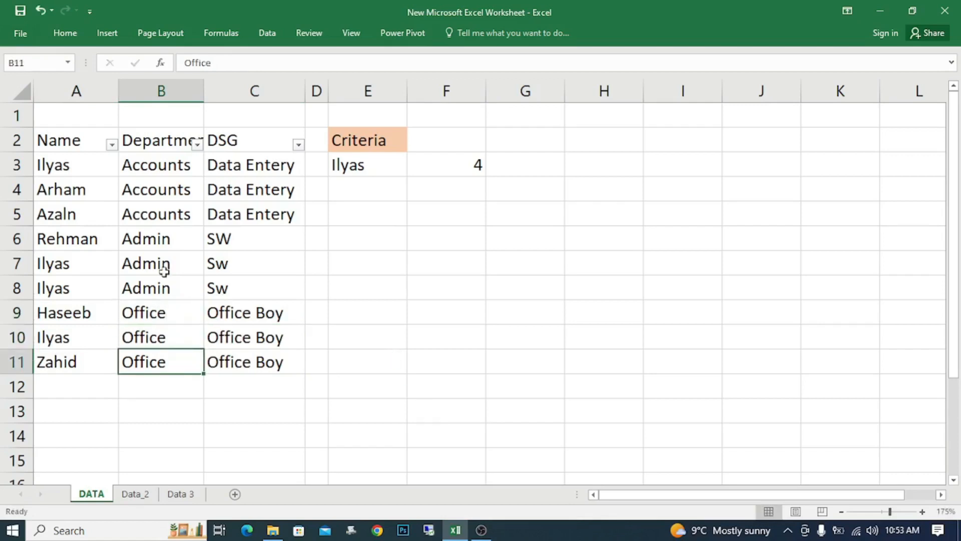
- Replace the repeated name in cell A7 with a different first name
left_click(63, 172)
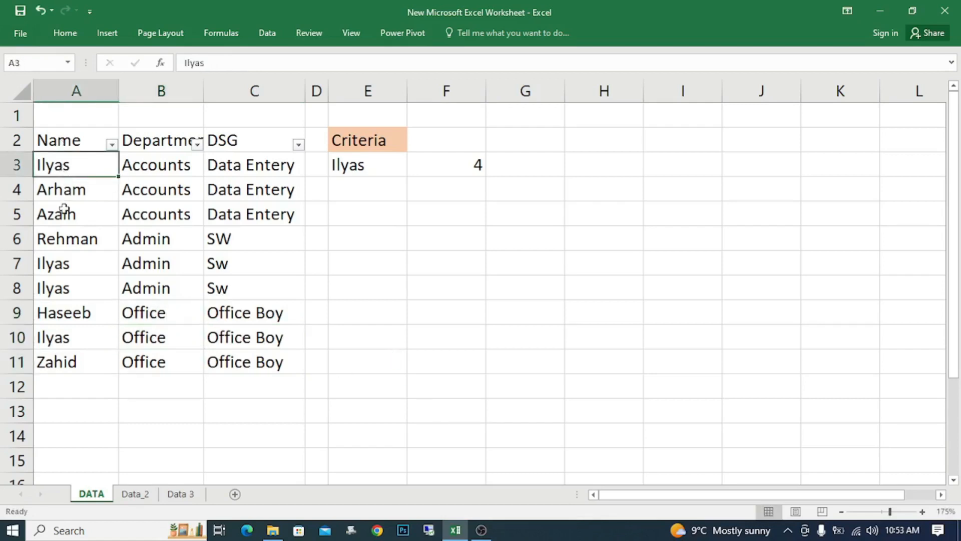
left_click(71, 270)
type("Waqas")
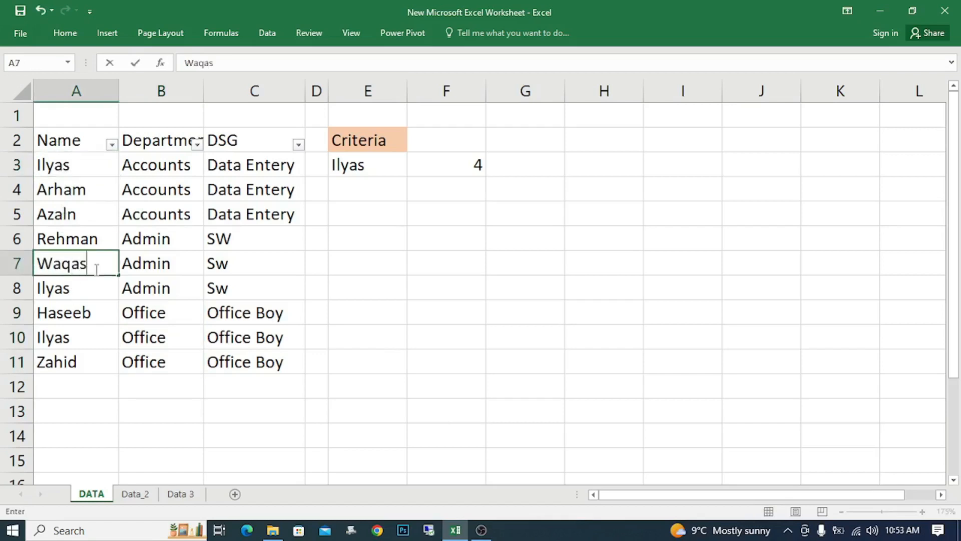
key("Return")
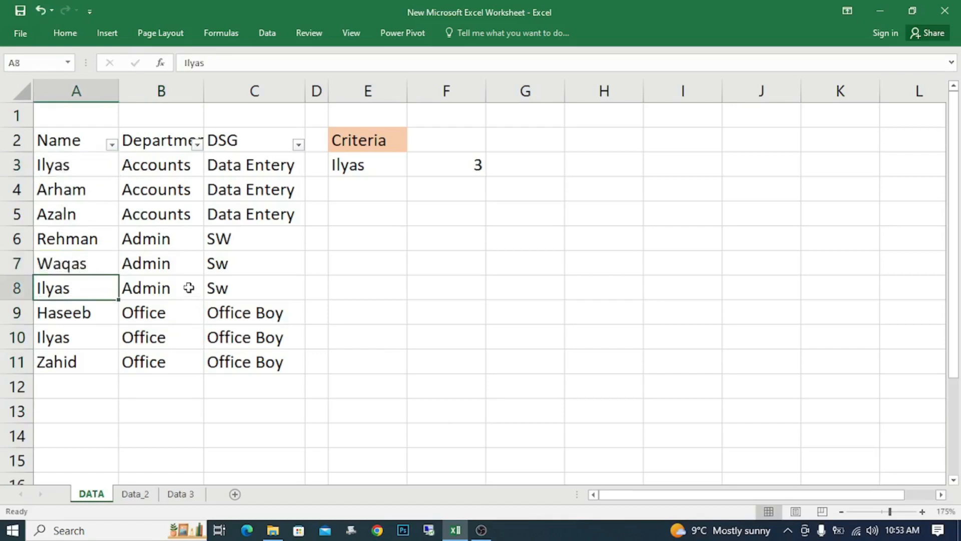
type("Waqar")
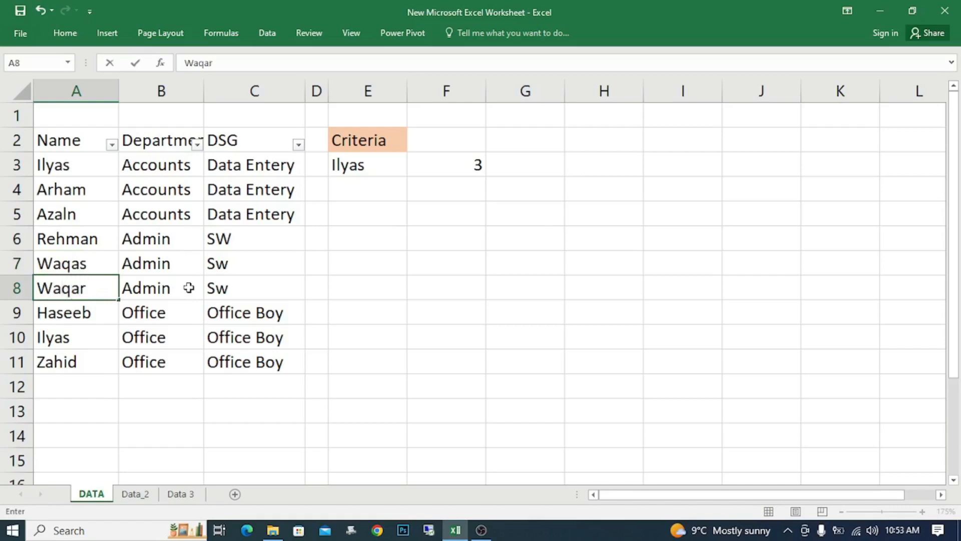
key("BackSpace")
key("BackSpace")
key("BackSpace")
key("BackSpace")
key("BackSpace")
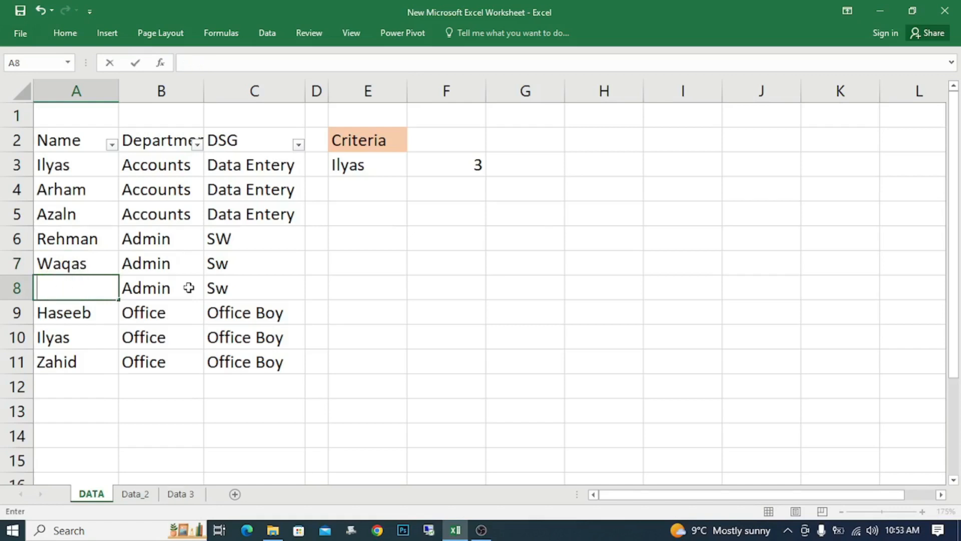
type("Rehman")
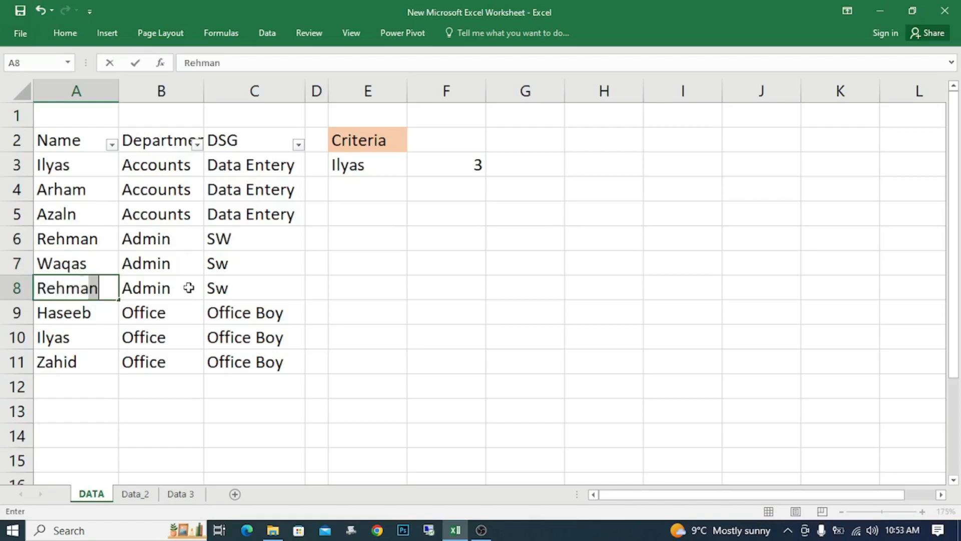
key("BackSpace")
key("BackSpace")
key("BackSpace")
key("BackSpace")
key("BackSpace")
key("BackSpace")
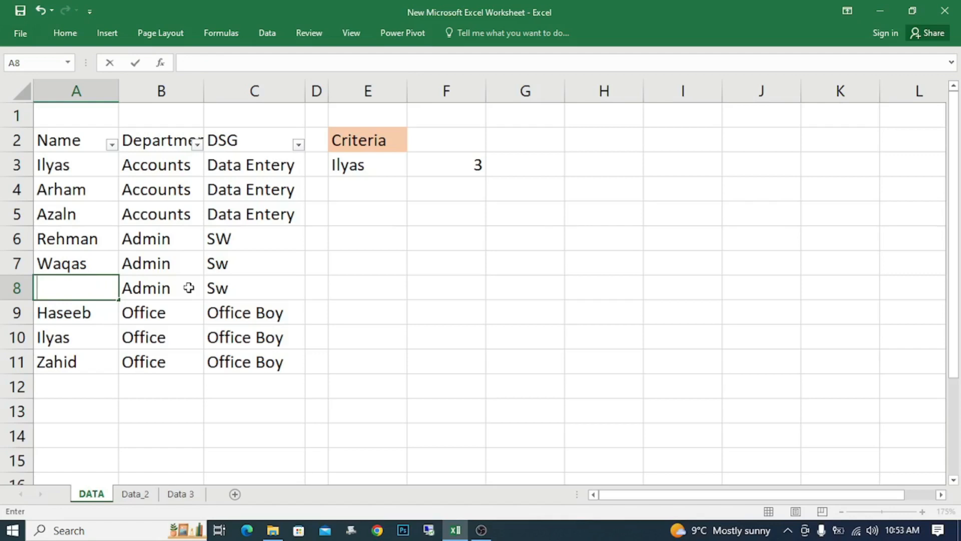
- Replace the repeated names in cells A8 and A10 with new, unique first names
type("Anwar")
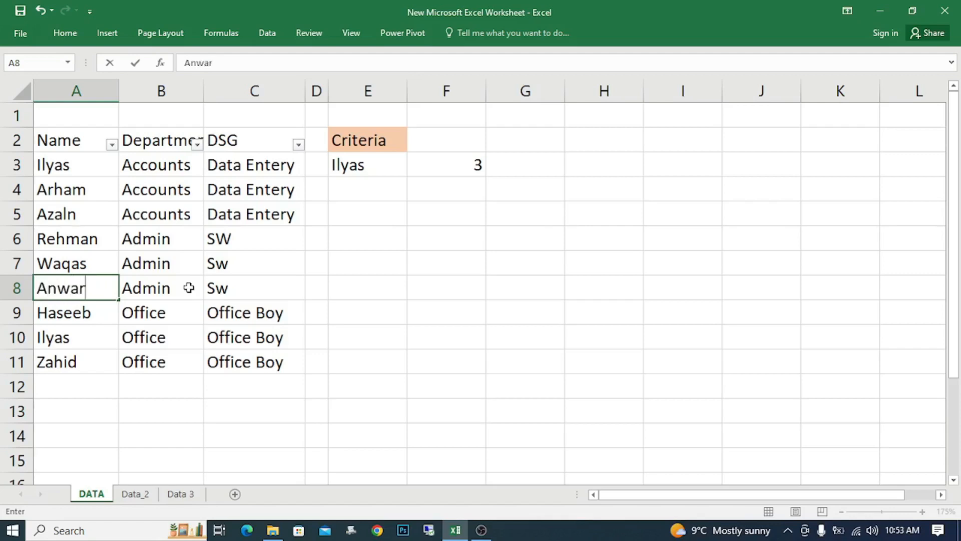
key("Return")
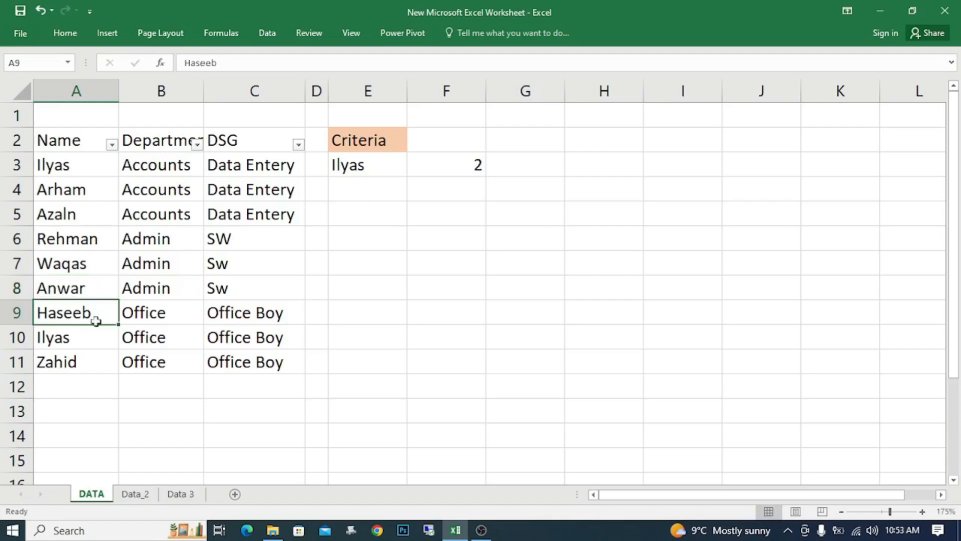
left_click(63, 337)
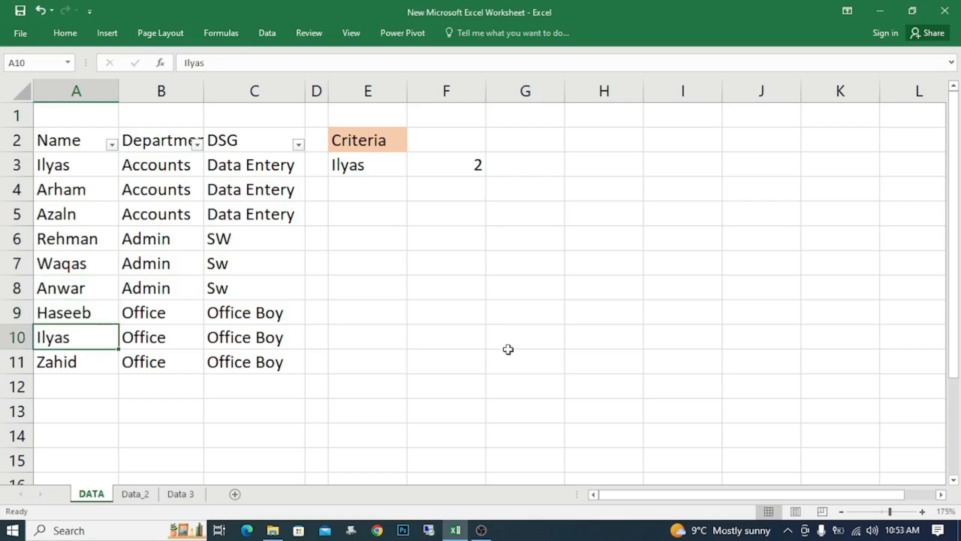
type("Abbas")
key("Return")
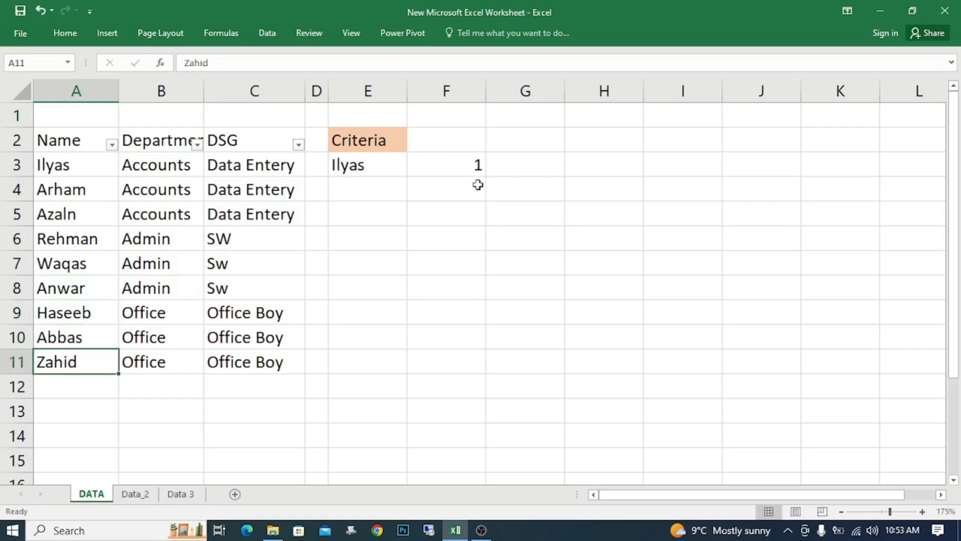
- Autofit the Department column to its header and clear the COUNTIF formula from cell F3
double_click(204, 91)
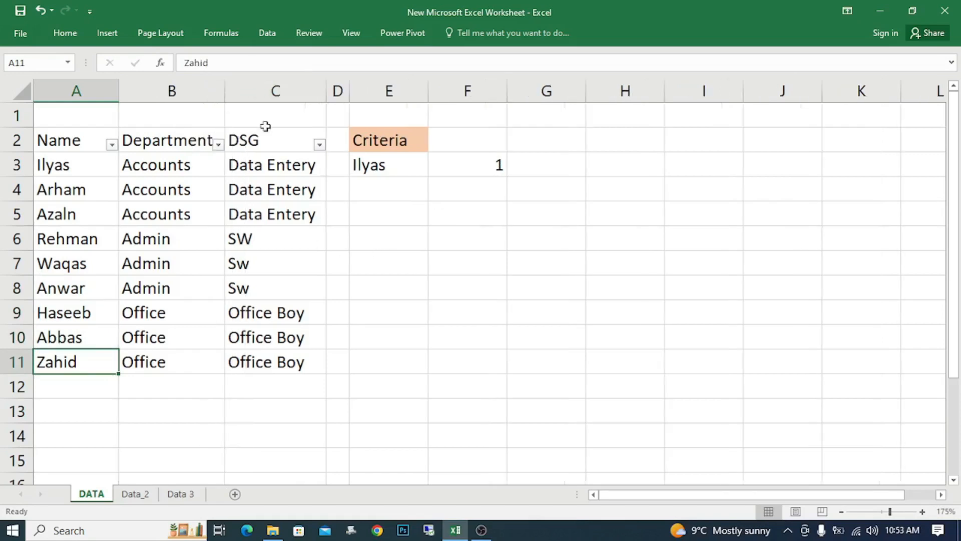
left_click(376, 170)
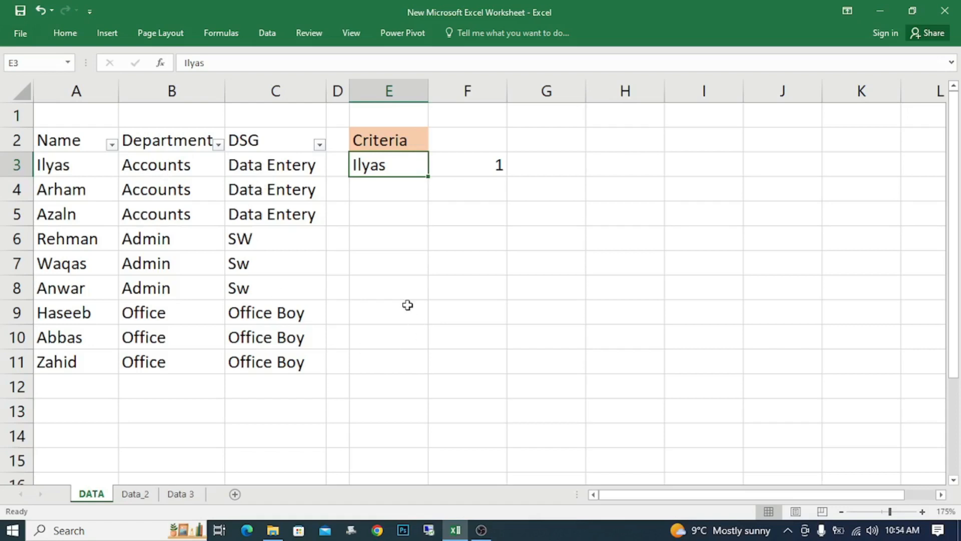
left_click(491, 163)
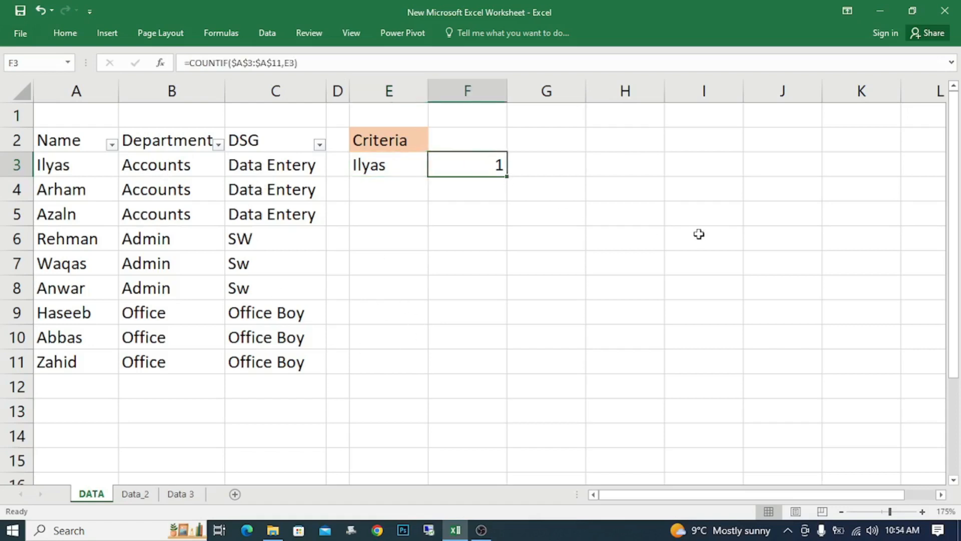
key("Delete")
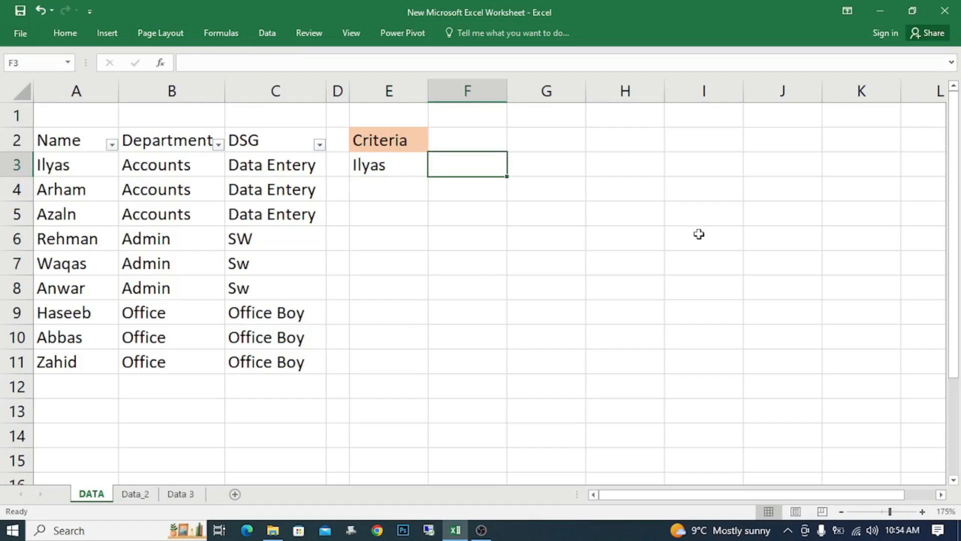
type("c")
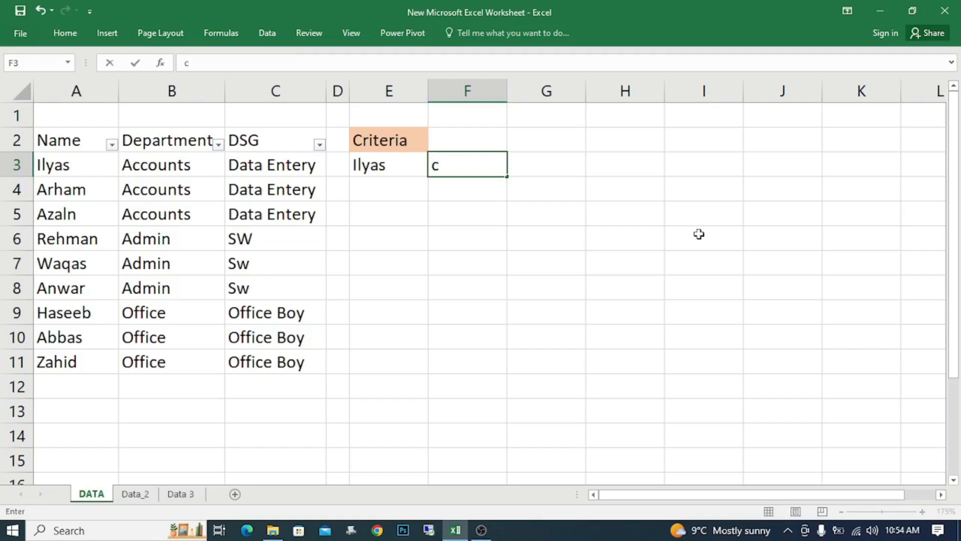
key("BackSpace")
type("-c")
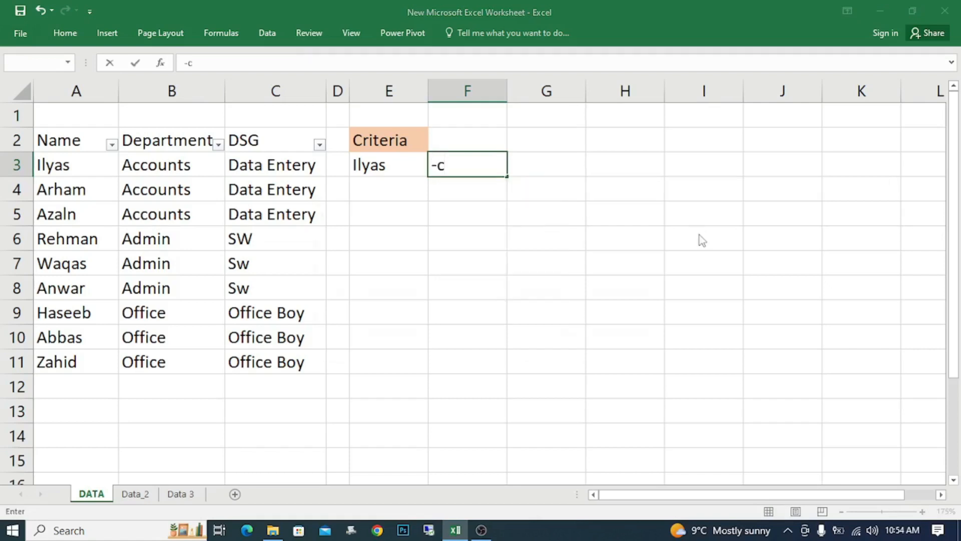
key("Return")
key("Return")
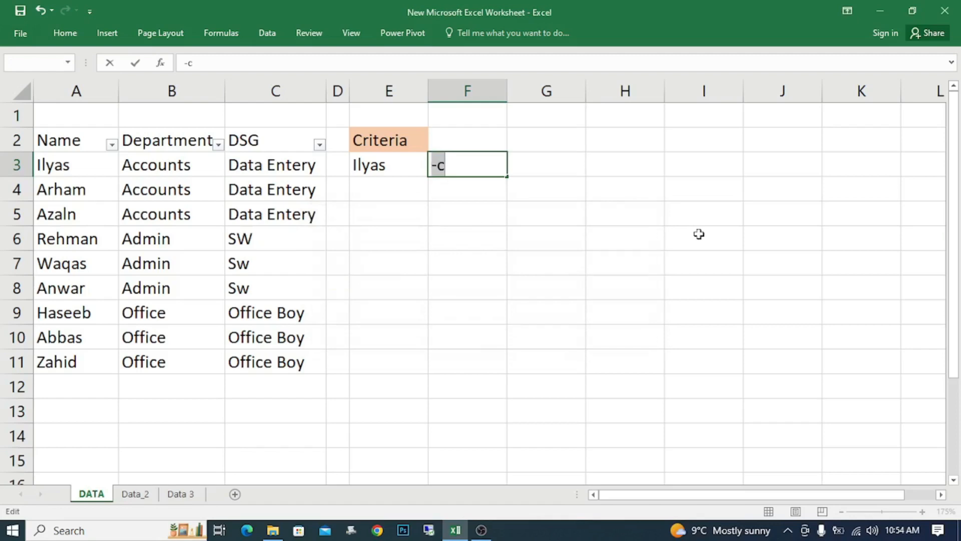
type("=coy")
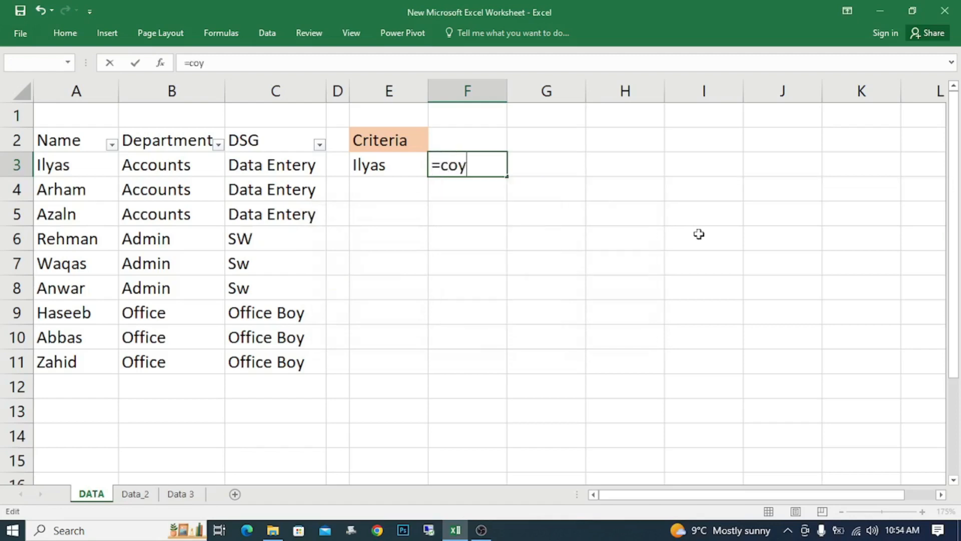
key("BackSpace")
type("u")
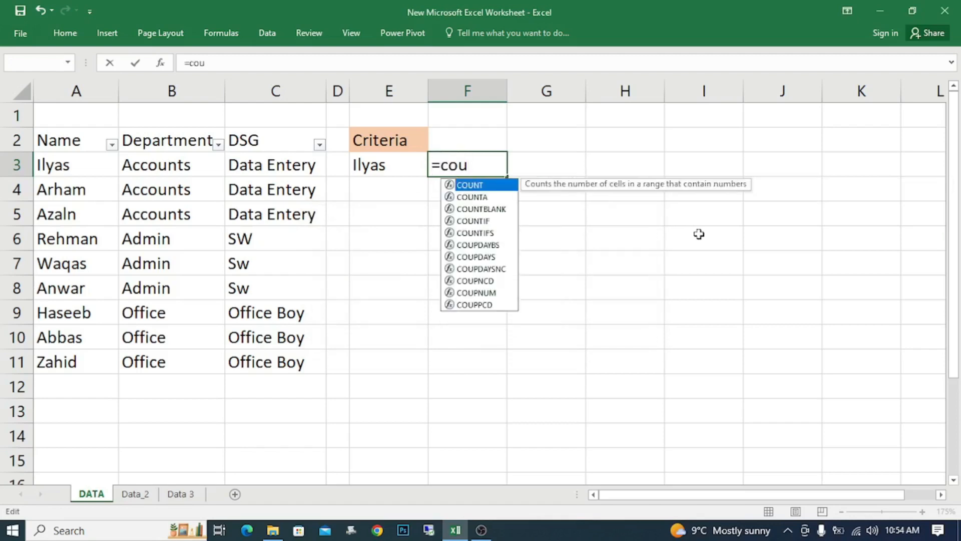
key("Down")
key("Down")
key("Down")
key("Down")
key("Tab")
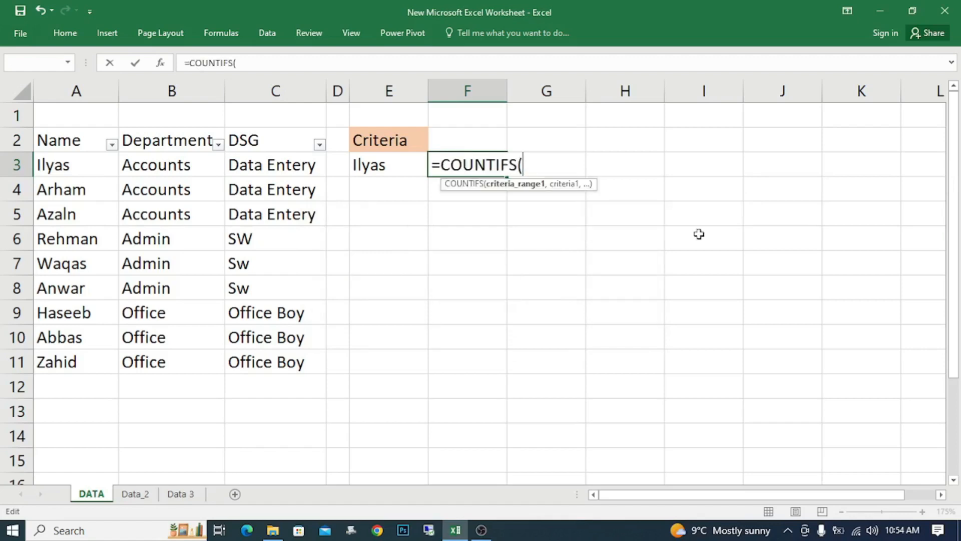
key("Escape")
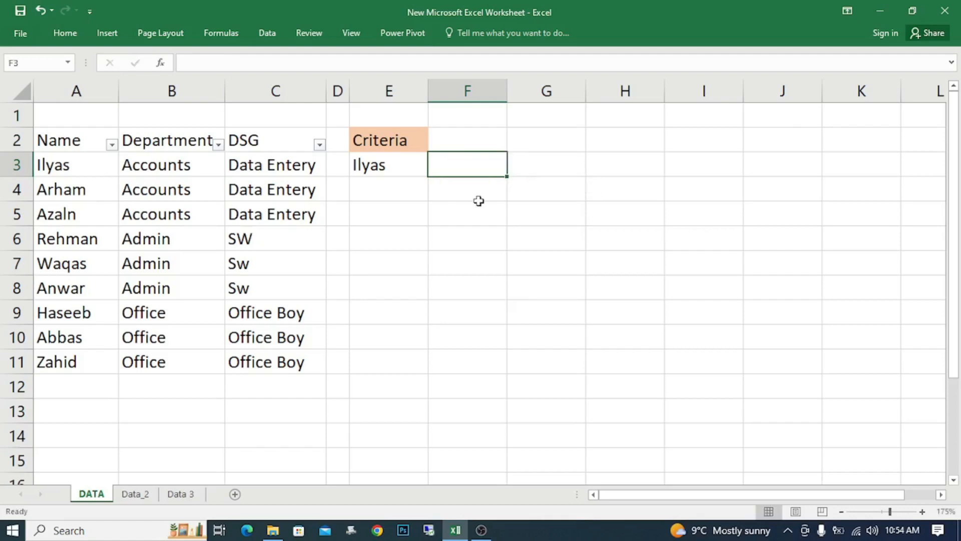
- Copy the Accounts entry from cell B3 into cell E5 as the department criterion
left_click(189, 172)
key("ctrl+c")
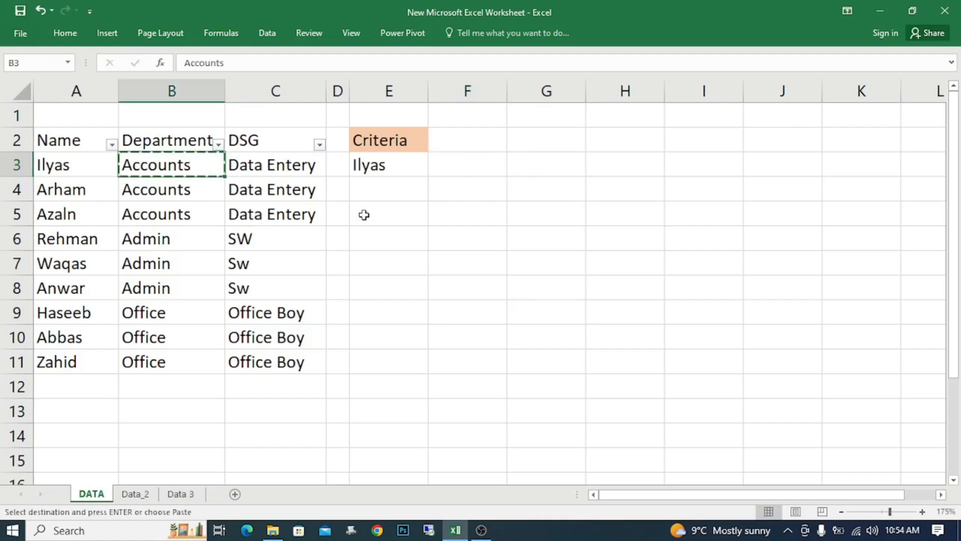
left_click(365, 214)
key("ctrl+v")
type("`")
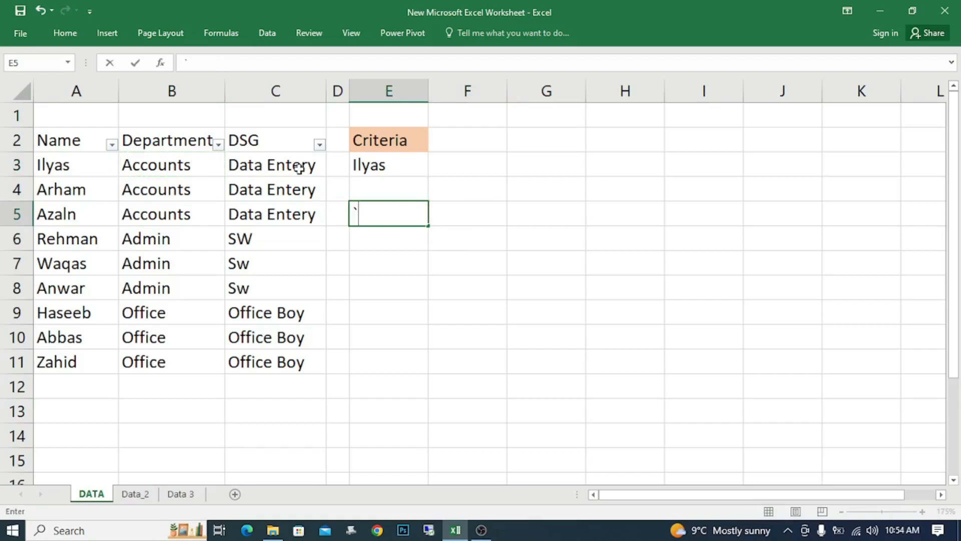
left_click(310, 173)
left_click(142, 176)
key("ctrl+c")
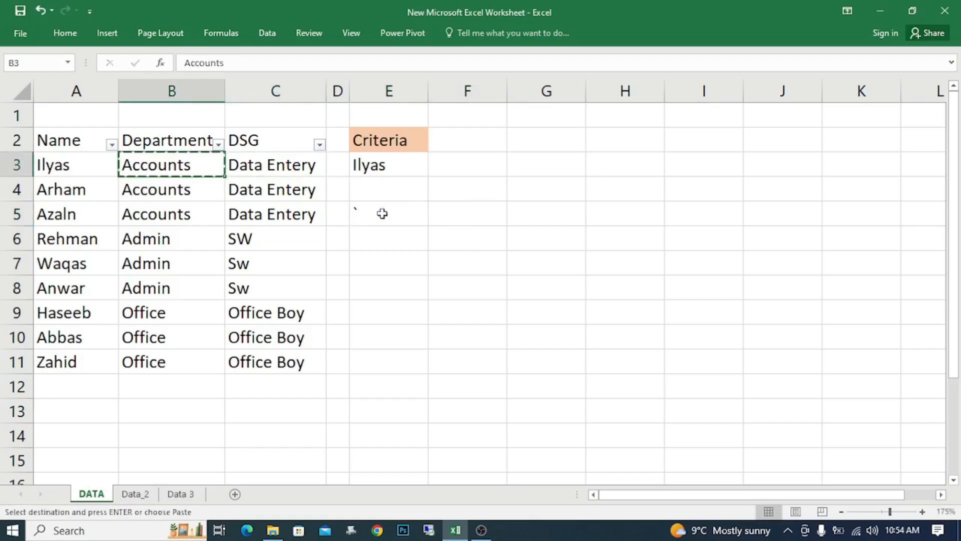
left_click(382, 212)
key("ctrl+v")
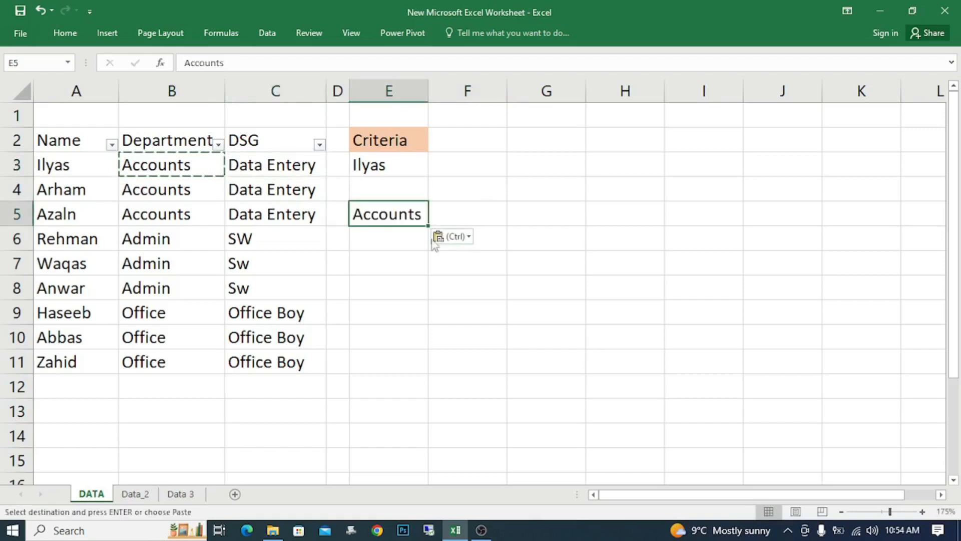
- Copy the Data Entery entry from cell C3 into cell E7 as the DSG criterion
left_click(260, 167)
key("ctrl+c")
left_click(384, 267)
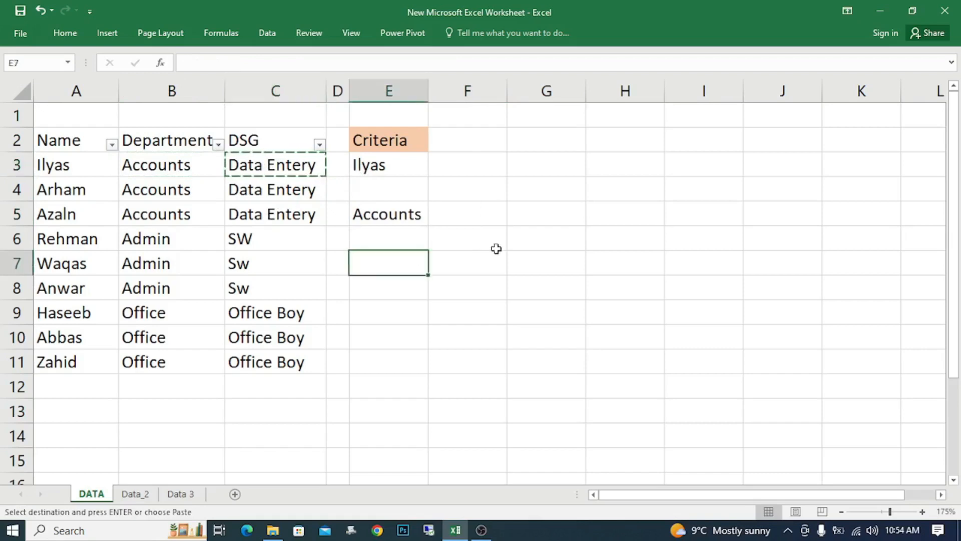
key("ctrl+v")
type("`")
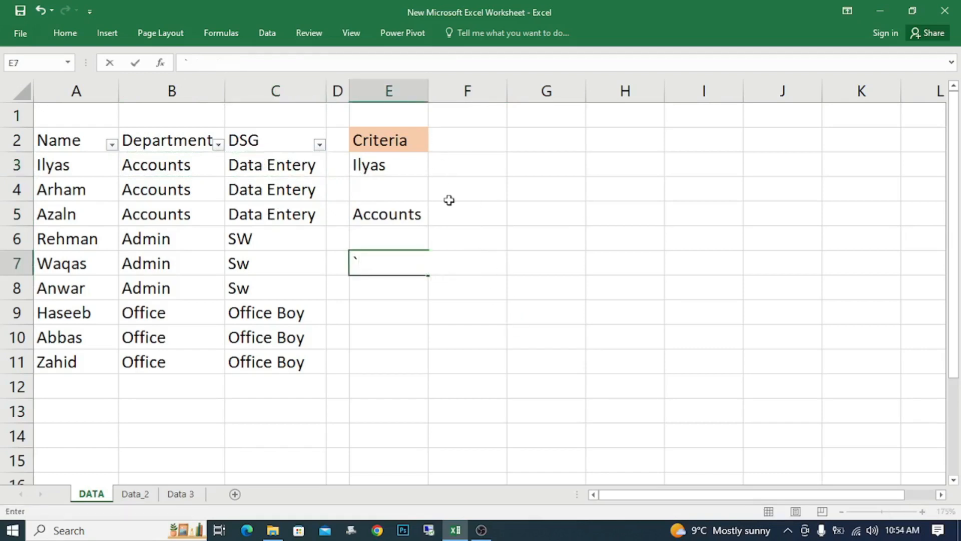
key("ctrl+z")
- Autofit column E to its contents and narrow the empty column F beside it
left_click(515, 264)
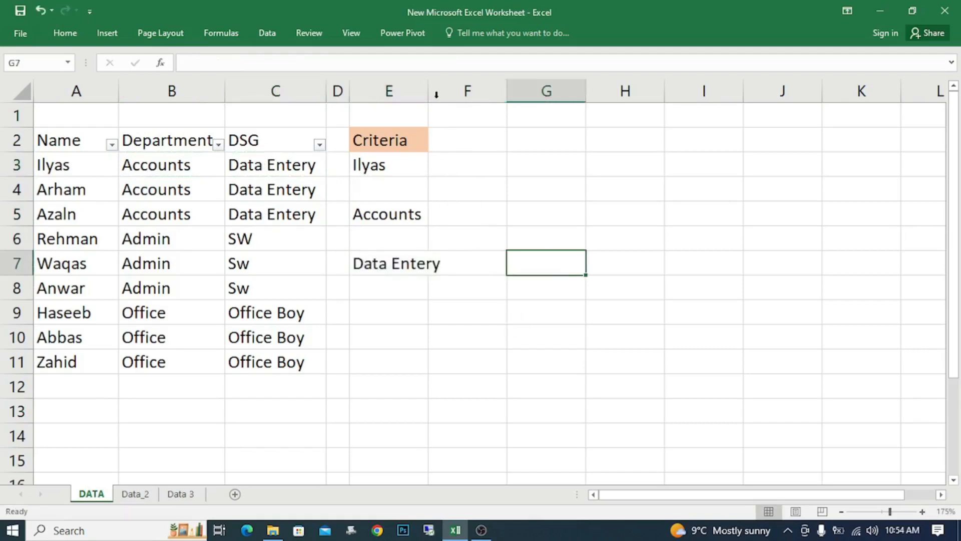
double_click(429, 85)
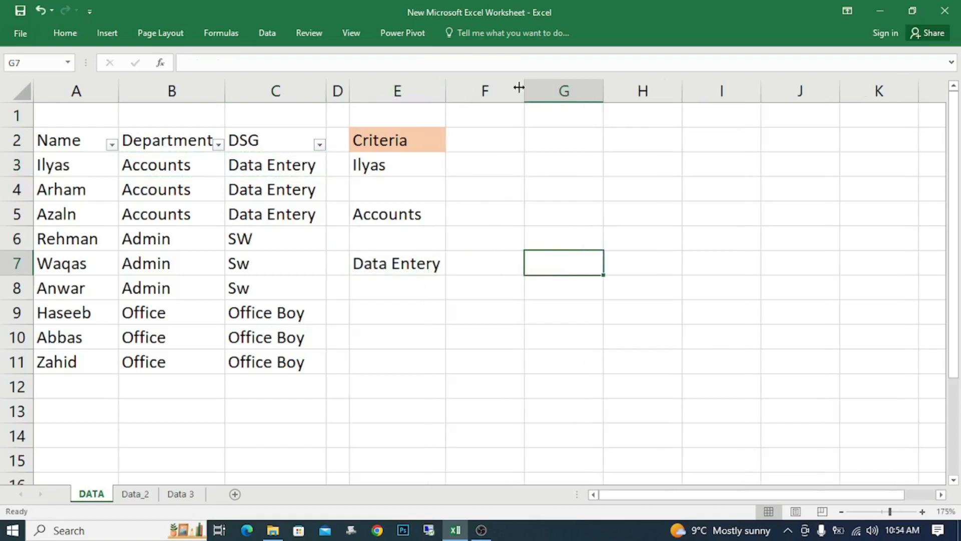
left_click_drag(523, 89, 473, 98)
- Begin a COUNTIFS formula in cell G4
left_click(488, 198)
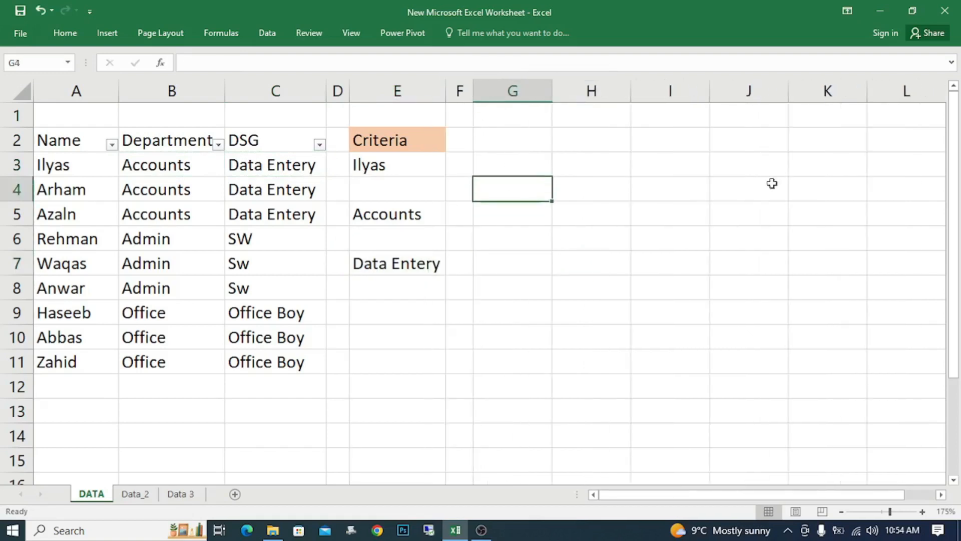
type("=")
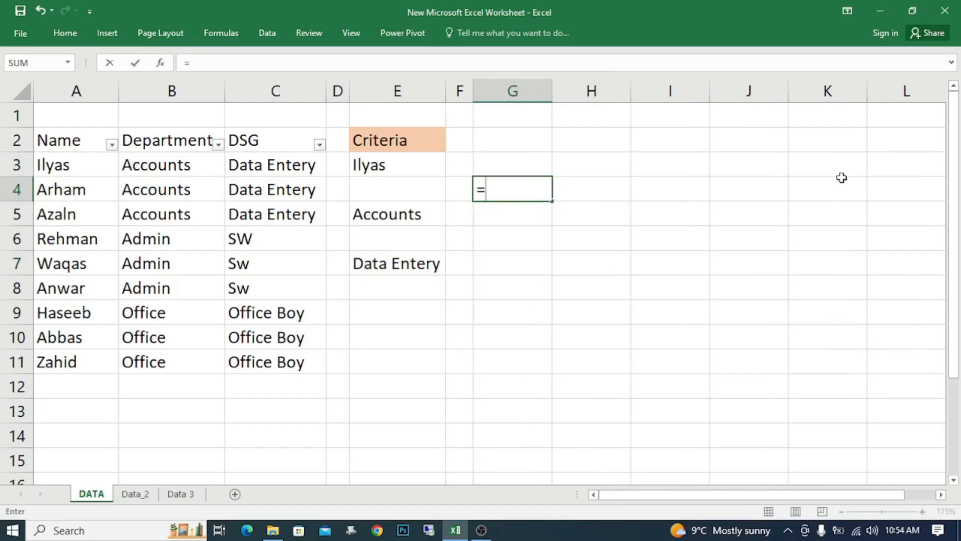
type("cout")
key("BackSpace")
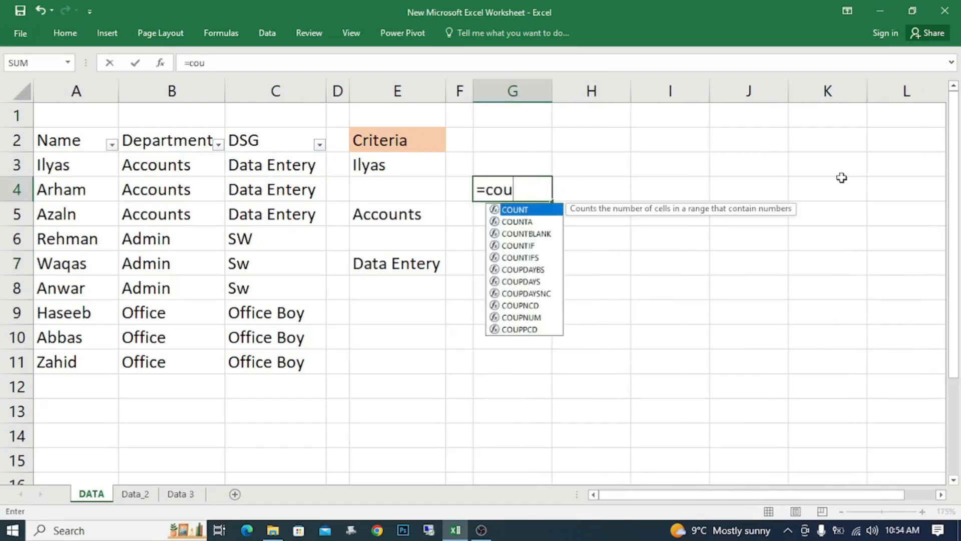
key("Down")
key("Down")
key("Down")
key("Down")
key("Tab")
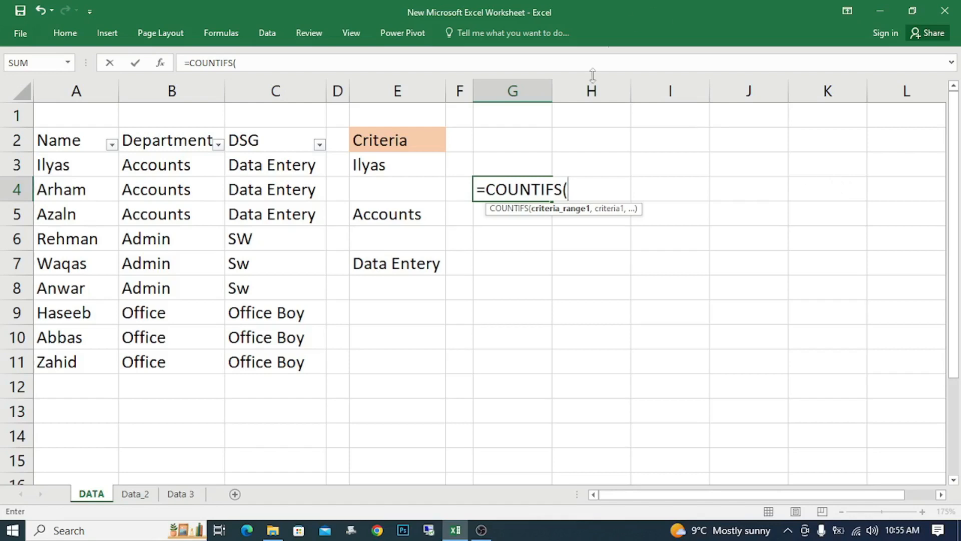
- Add the absolute Name range $A$3:$A$11 with cell E3 as the first criteria pair of the COUNTIFS formula
left_click(80, 158)
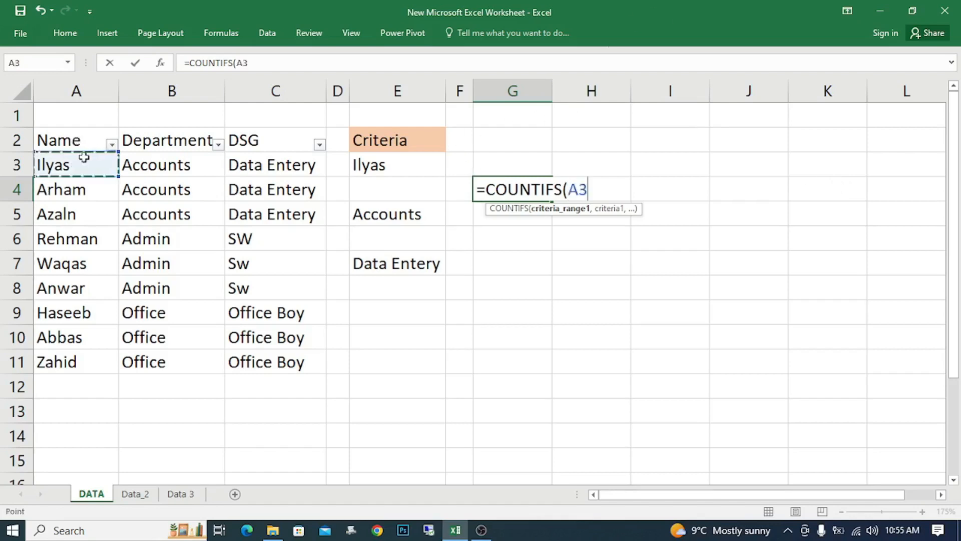
key("shift+Down")
key("shift+Down")
key("shift+Down")
key("shift+Down")
key("shift+Down")
key("shift+Down")
key("shift+Down")
key("shift+Down")
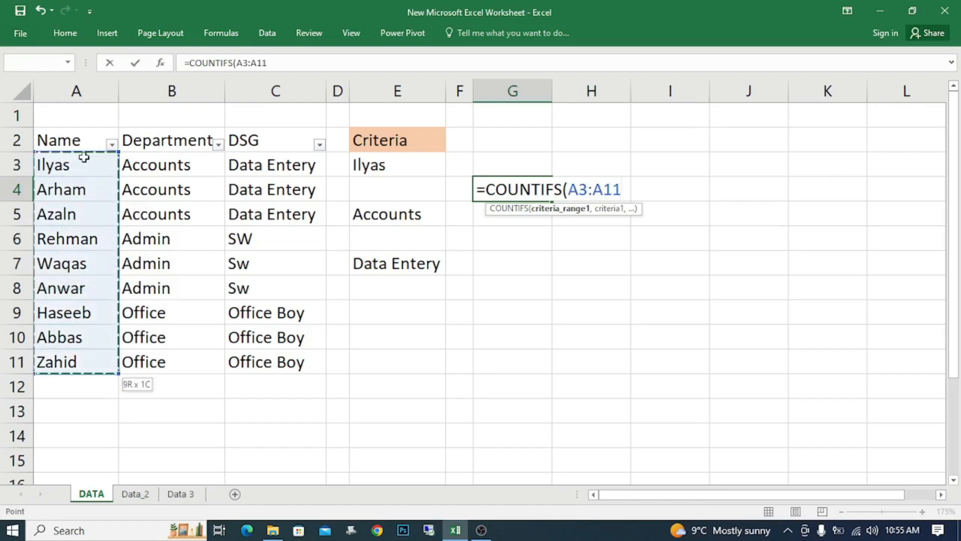
key("F4")
type(",")
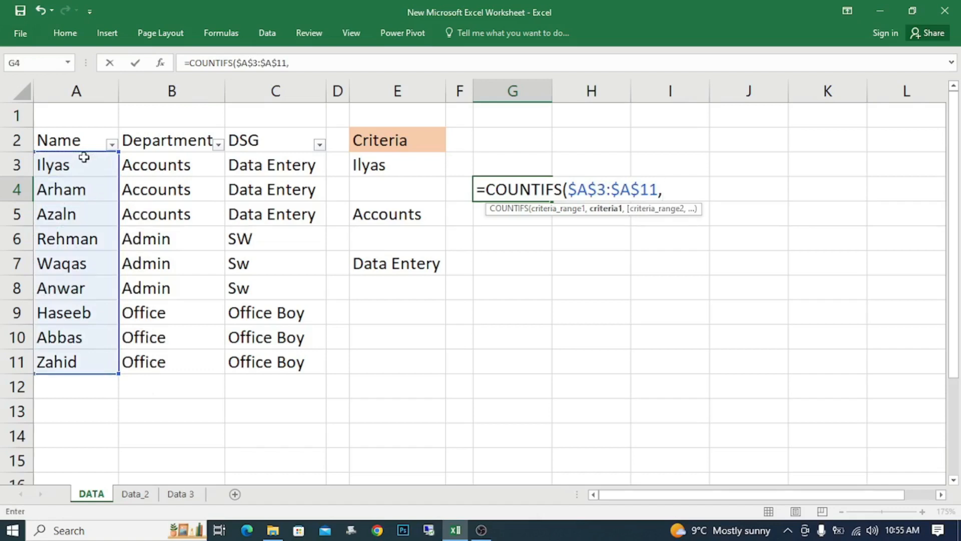
key("Left")
key("Left")
key("Up")
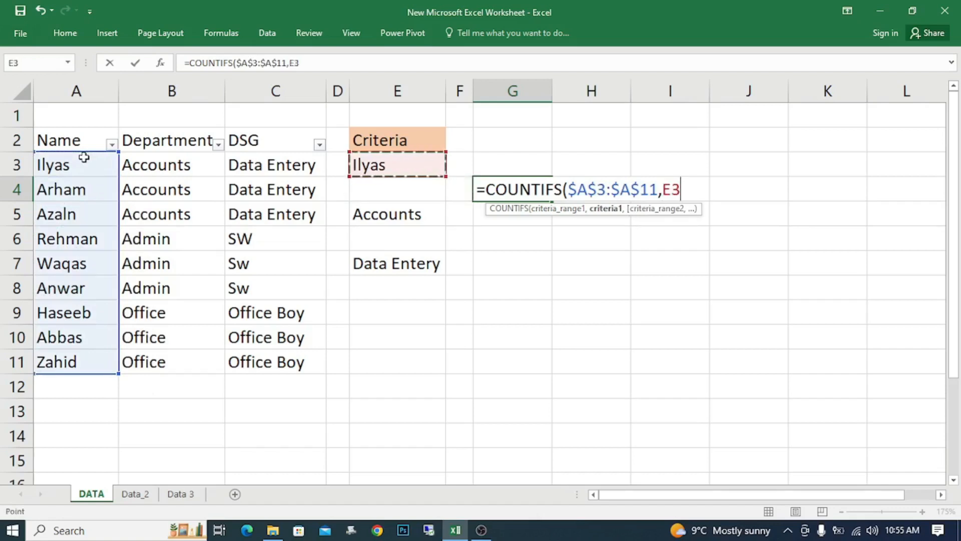
type(",")
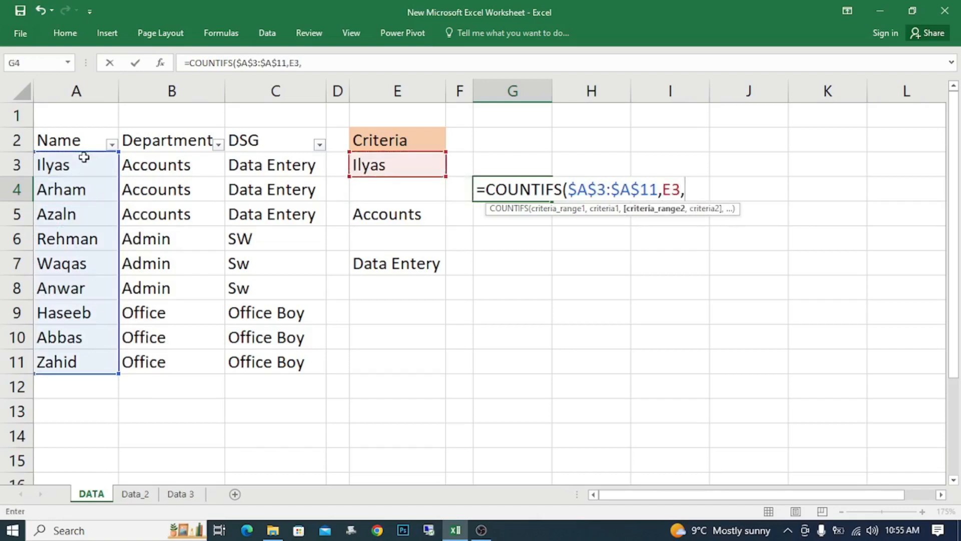
- Add the absolute Department range $B$3:$B$11 with cell E5 as the second criteria pair of the formula
key("Left")
key("Left")
key("Left")
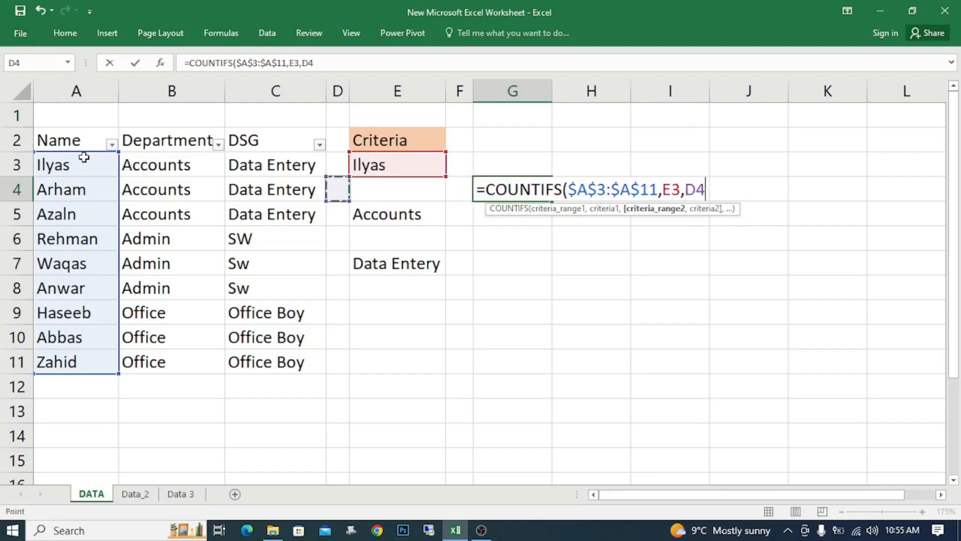
key("Left")
key("Up")
key("Left")
key("Up")
key("Down")
key("shift+Down")
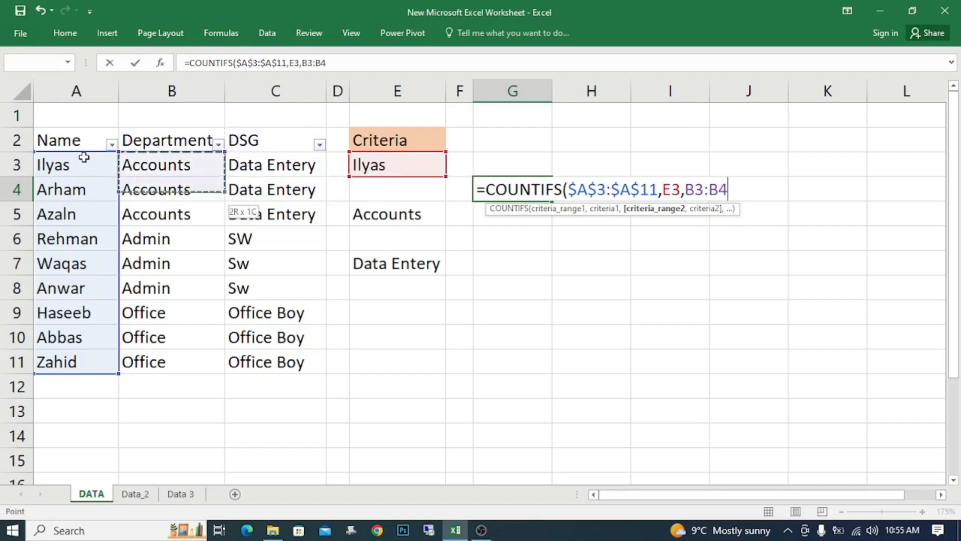
key("shift+Down")
key("shift+Down")
key("shift+Down")
key("shift+Down")
key("shift+Down")
key("shift+Down")
key("shift+Down")
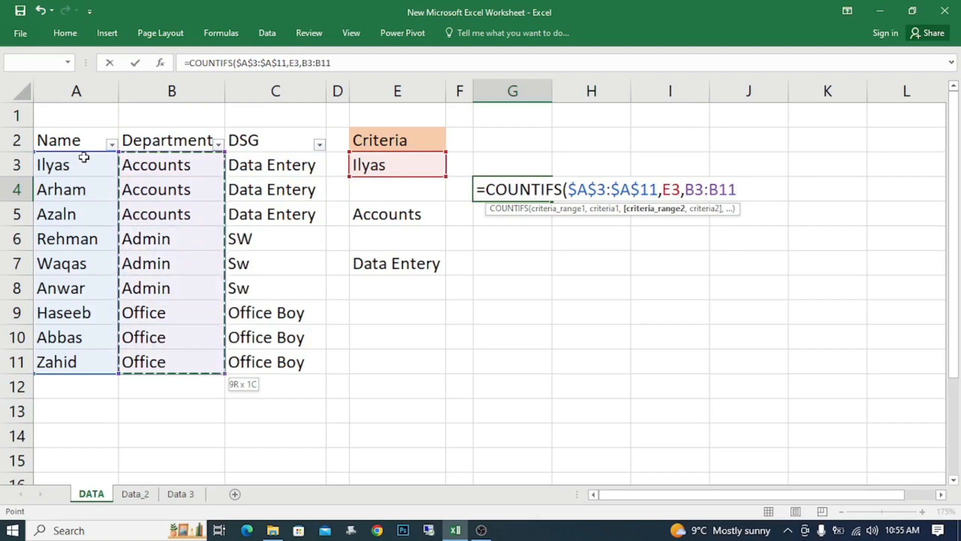
key("F4")
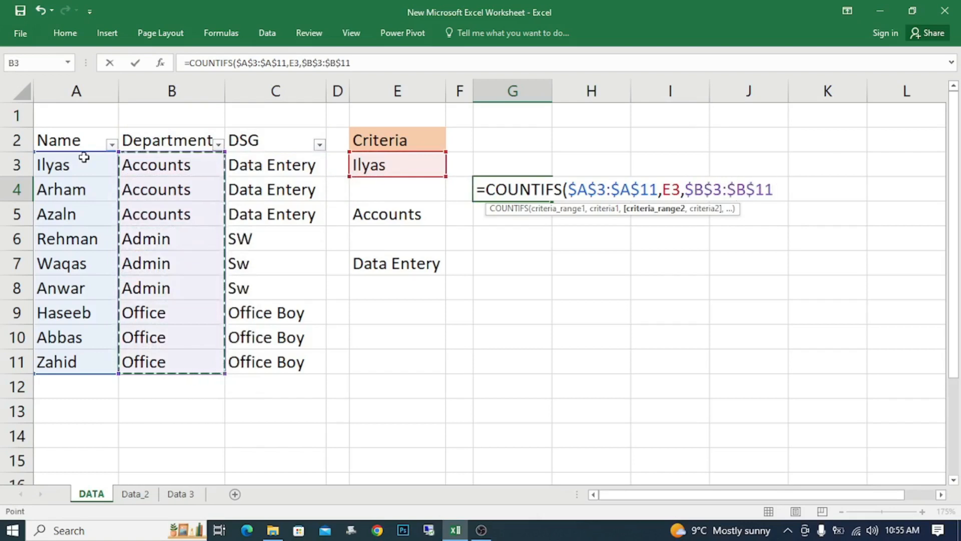
type(",")
key("Left")
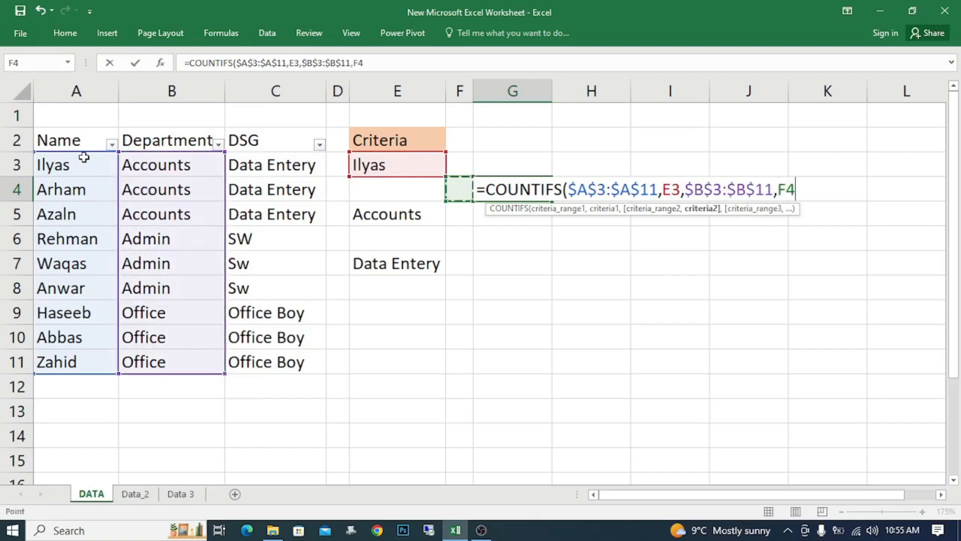
key("Left")
key("Down")
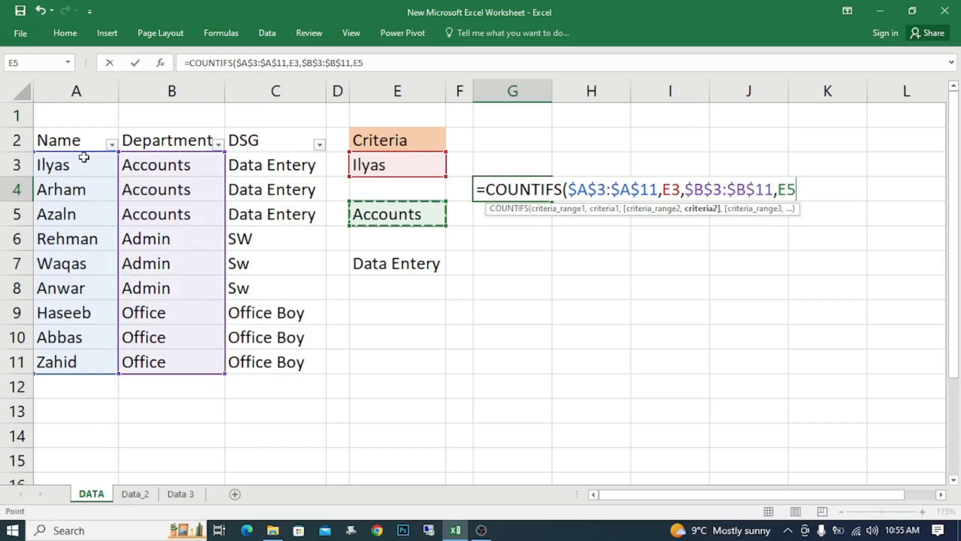
type(",")
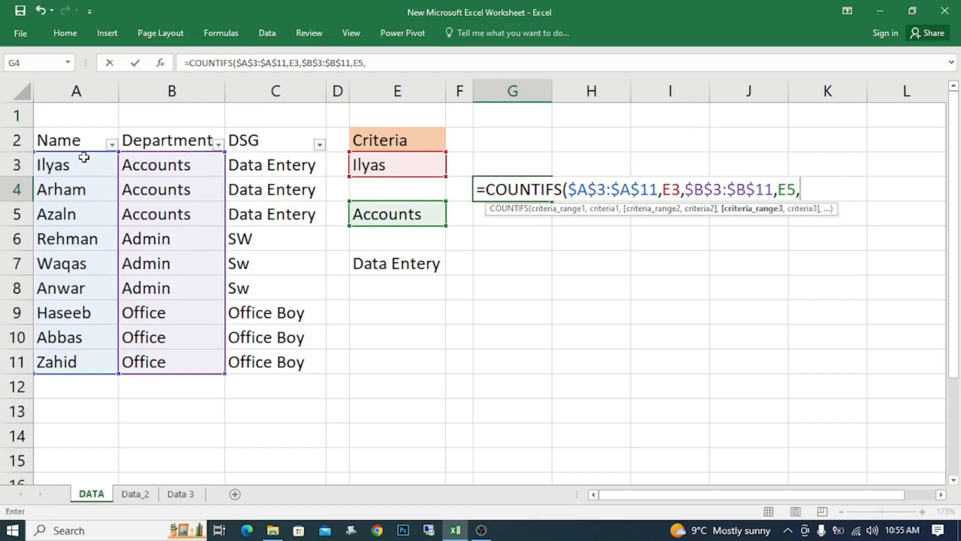
- Add the absolute DSG range $C$3:$C$11 with cell E7 as the third criteria pair and enter the formula
key("Left")
key("Left")
key("Up")
key("Left")
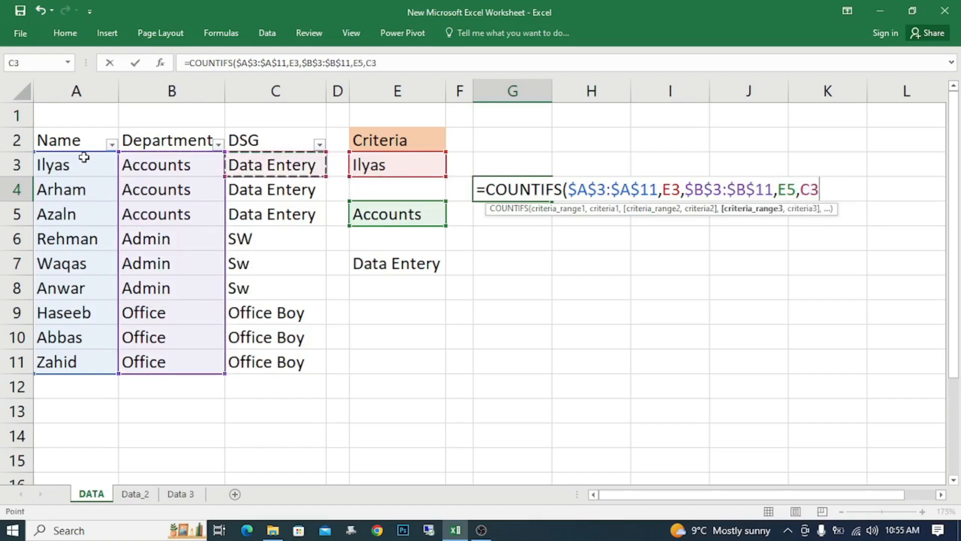
key("shift+Down")
key("shift+Down")
key("shift+Down")
key("shift+Down")
key("shift+Down")
key("shift+Down")
key("shift+Down")
key("shift+Down")
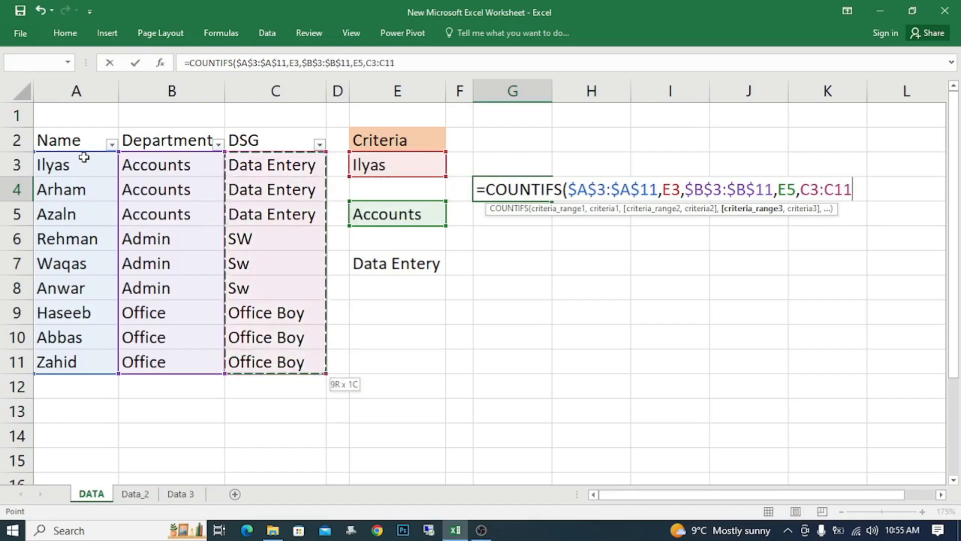
key("F4")
type(",")
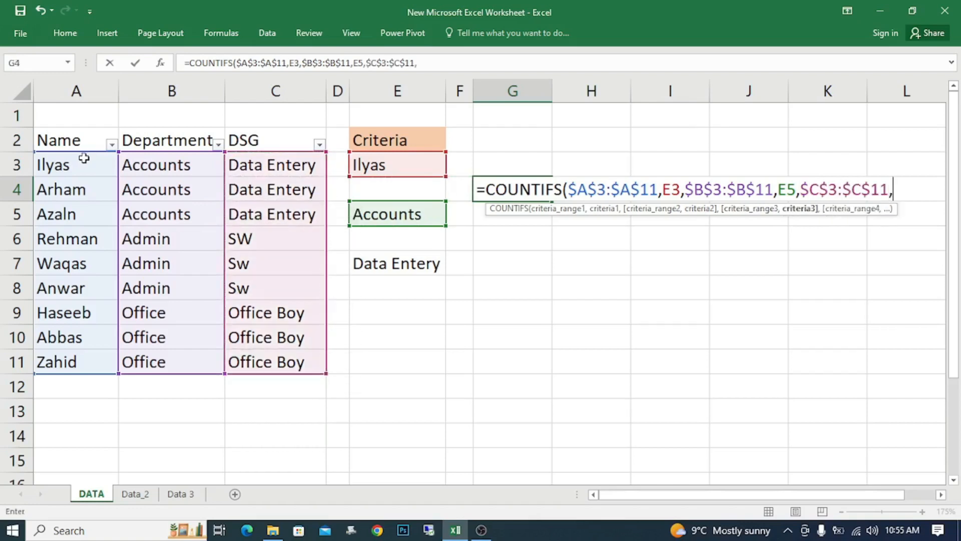
left_click(412, 256)
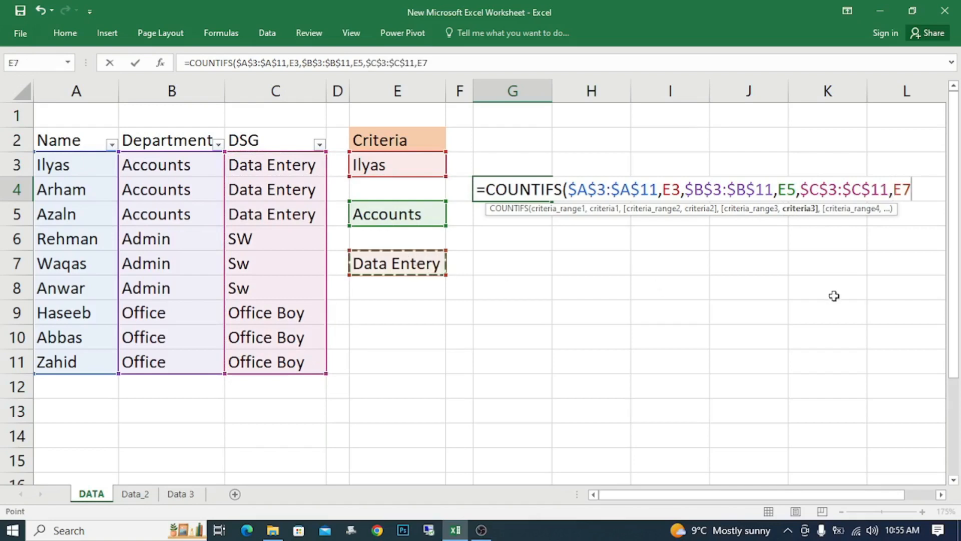
key("Return")
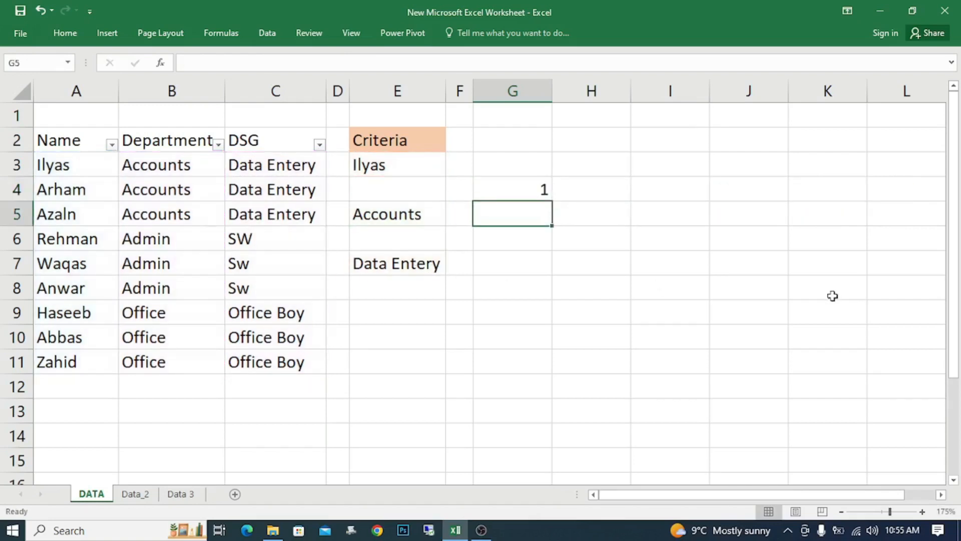
- Clear the department entry in cell B3 to test the COUNTIFS formula
left_click(392, 169)
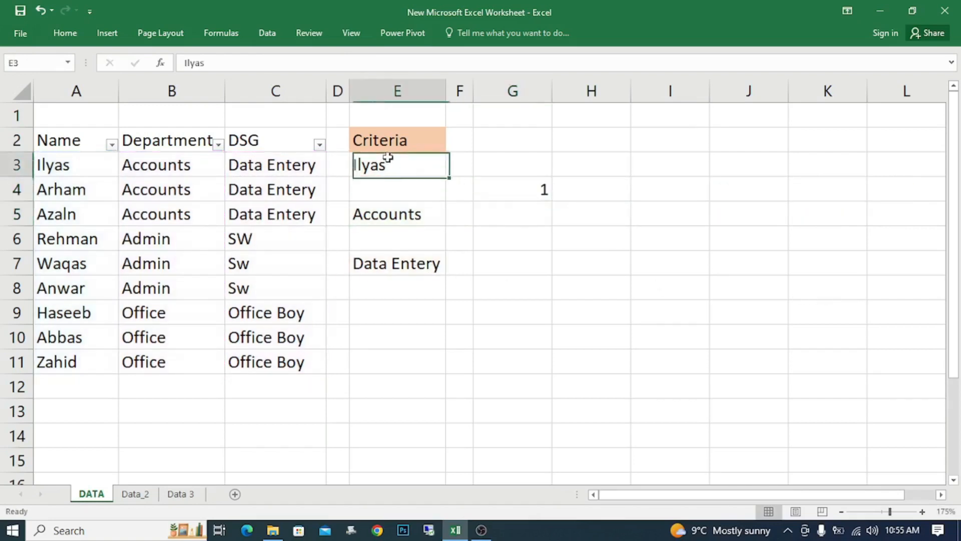
left_click(175, 170)
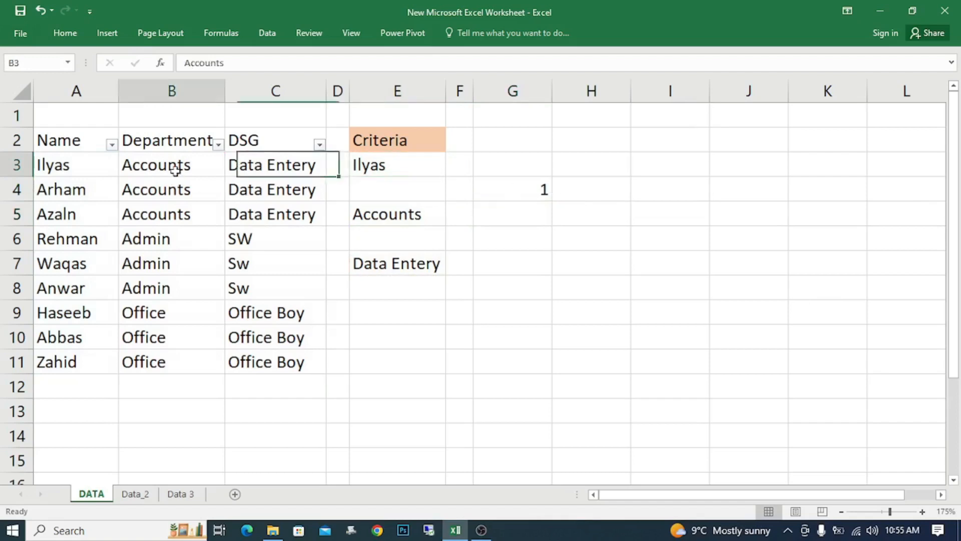
key("Delete")
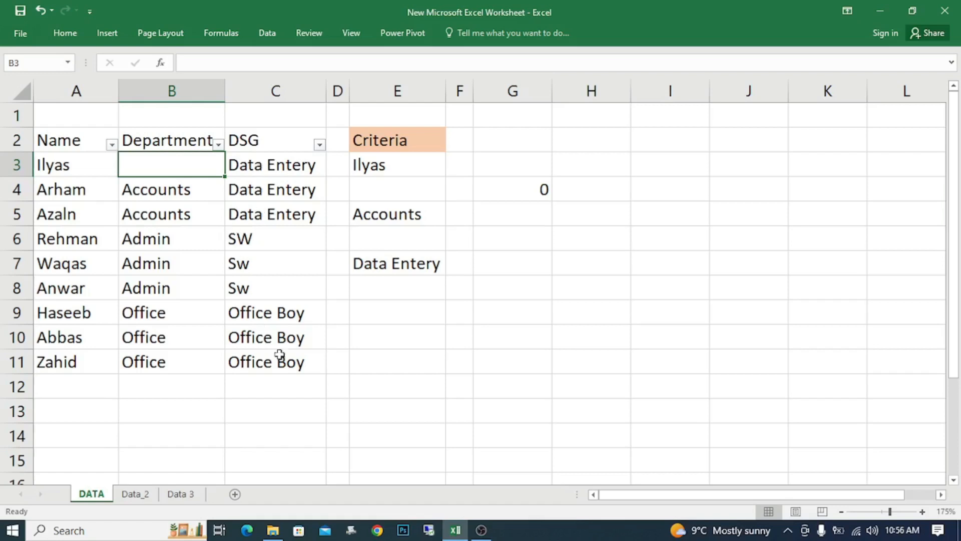
- Set the name criterion in E3 to the name as it is spelled in A5
left_click(83, 211)
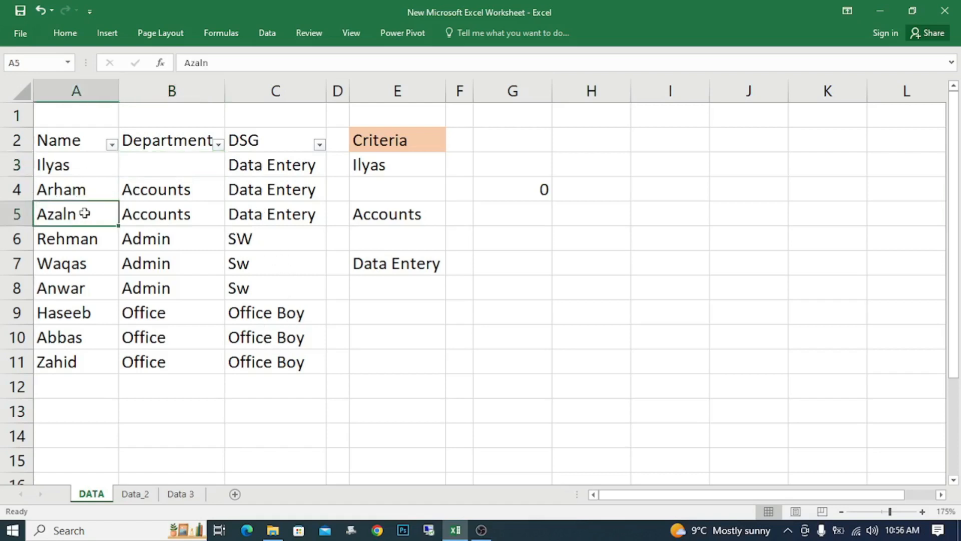
left_click(444, 166)
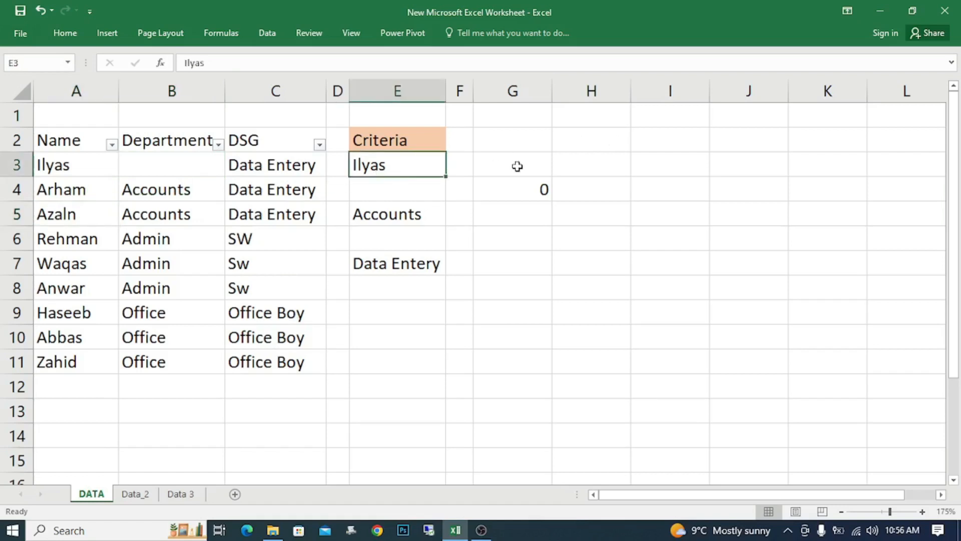
type("Az")
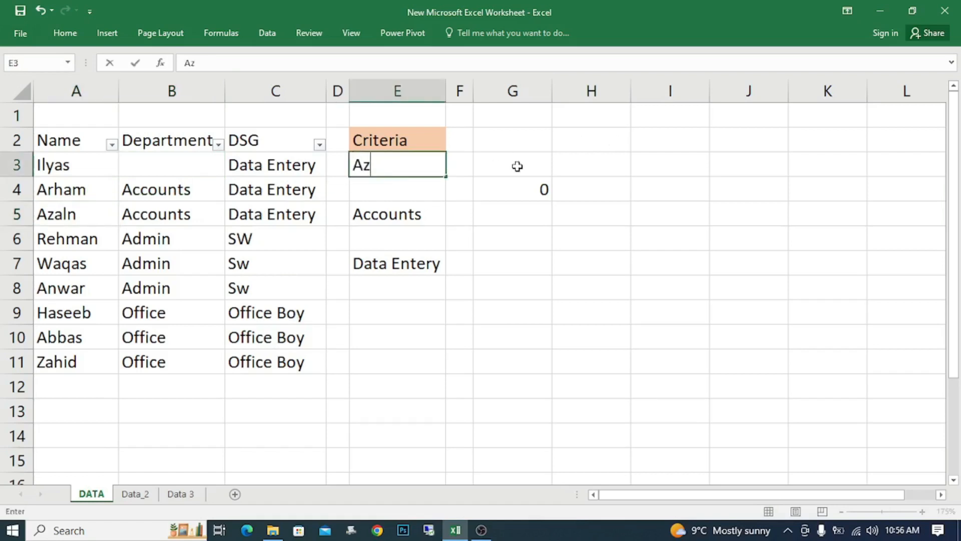
type("lan")
key("BackSpace")
key("BackSpace")
key("BackSpace")
type("aln")
key("Return")
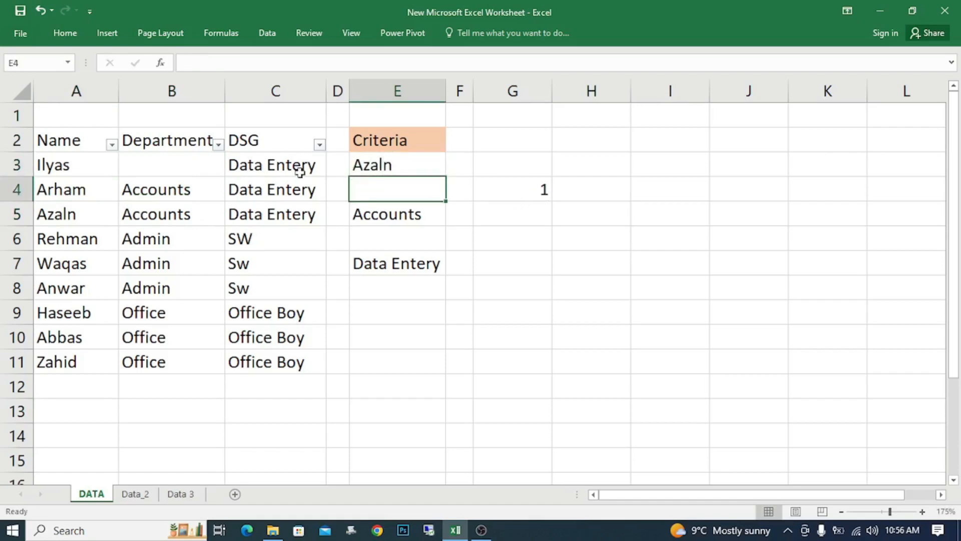
- Correct the spelling of the name in A5 and enter the same corrected name as the criterion in E3
left_click(70, 214)
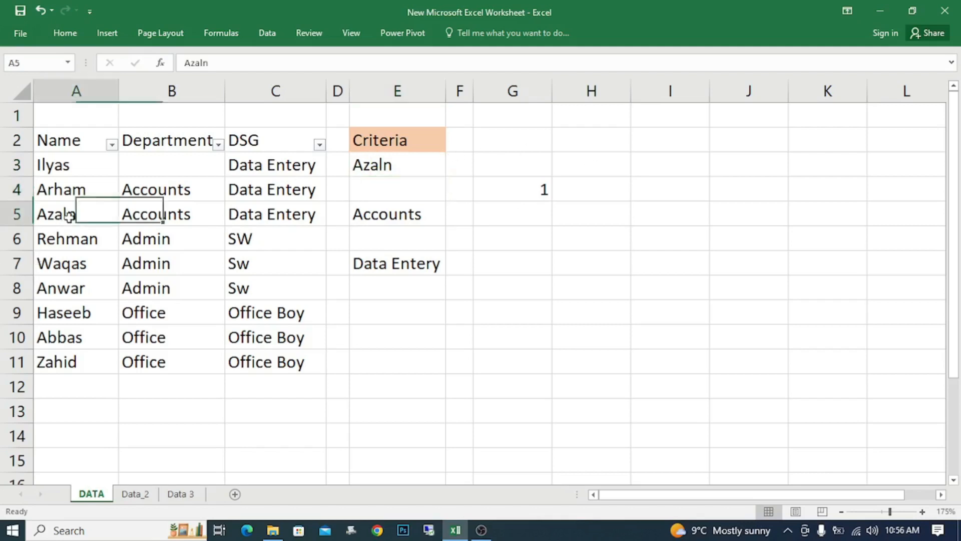
type("Azlan")
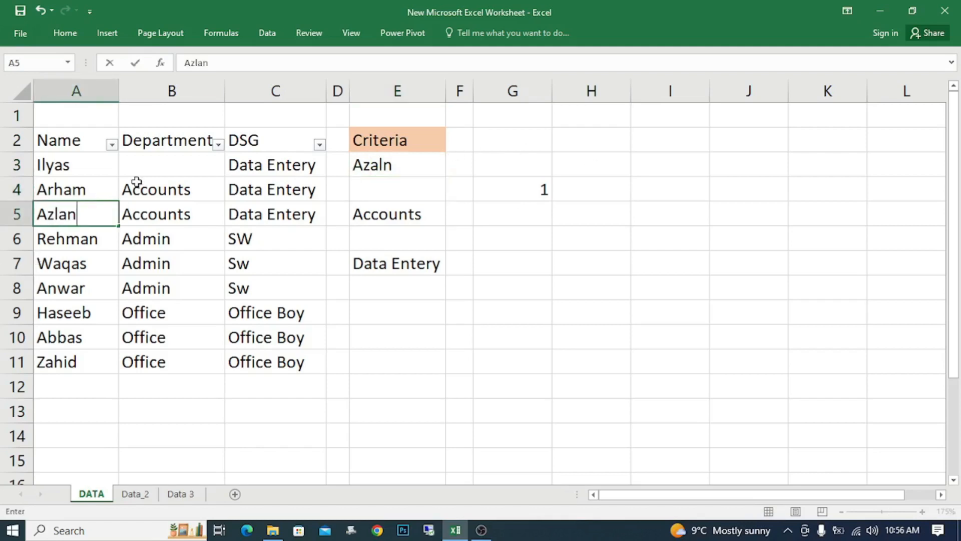
key("Return")
left_click(448, 161)
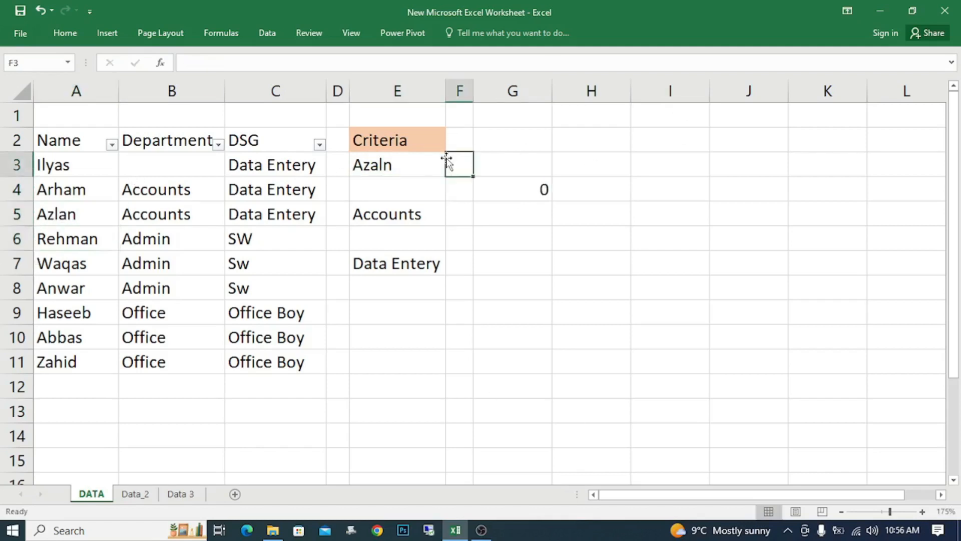
key("Left")
type("Azlan")
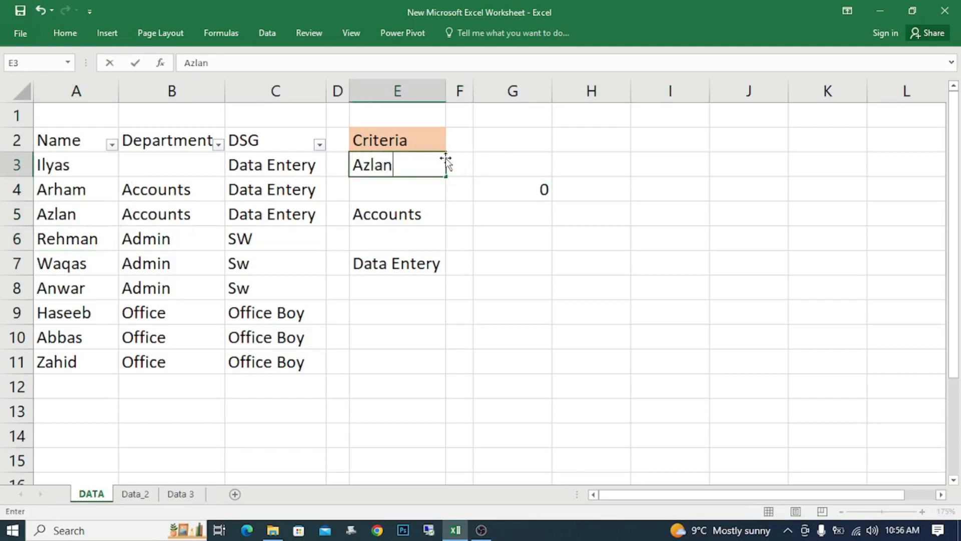
key("Return")
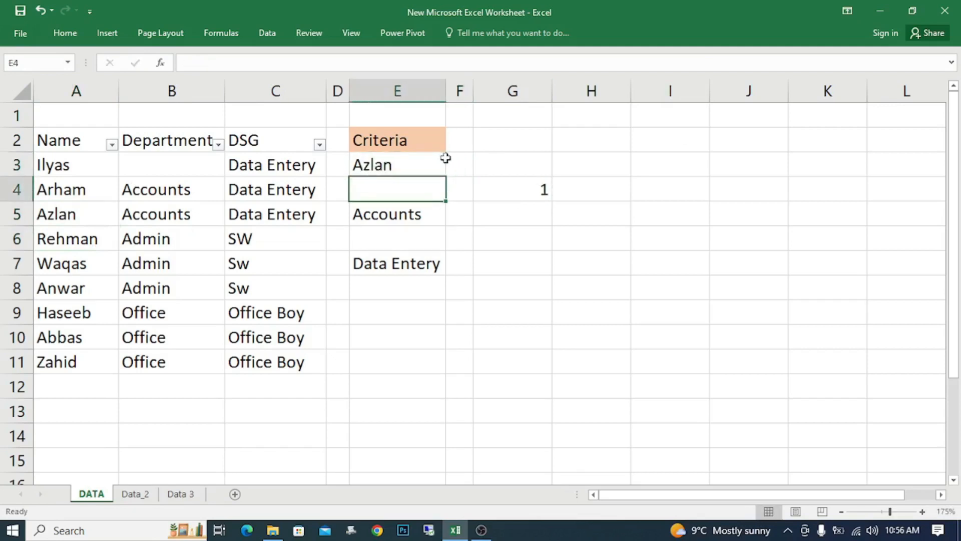
- Fill the COUNTIFS result cell G4 with yellow and compare it with the matching record in row 5
left_click(517, 188)
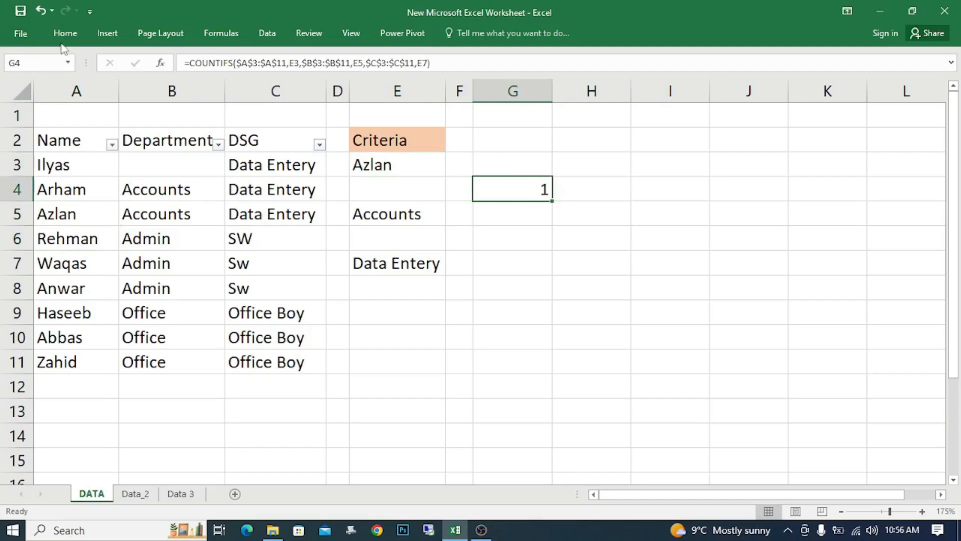
left_click(65, 34)
left_click(213, 77)
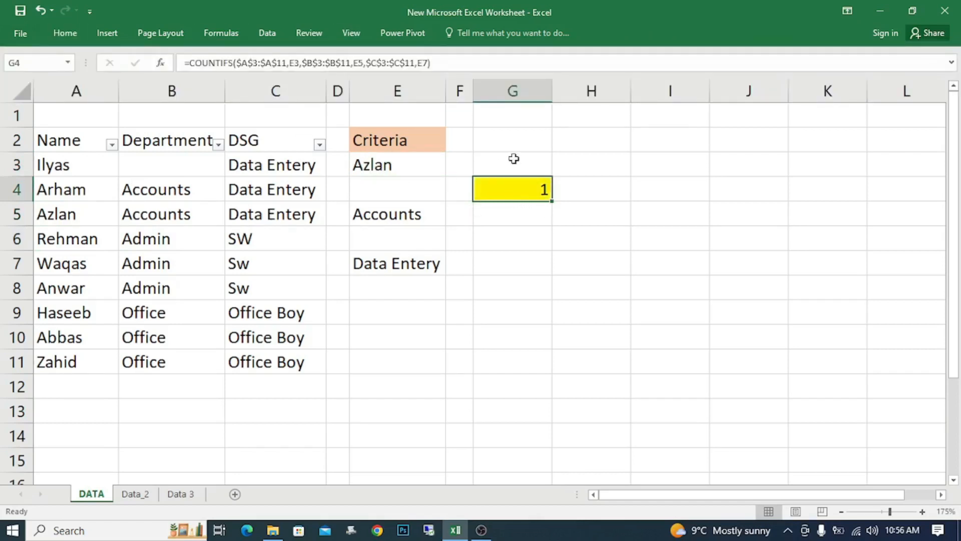
left_click(29, 215)
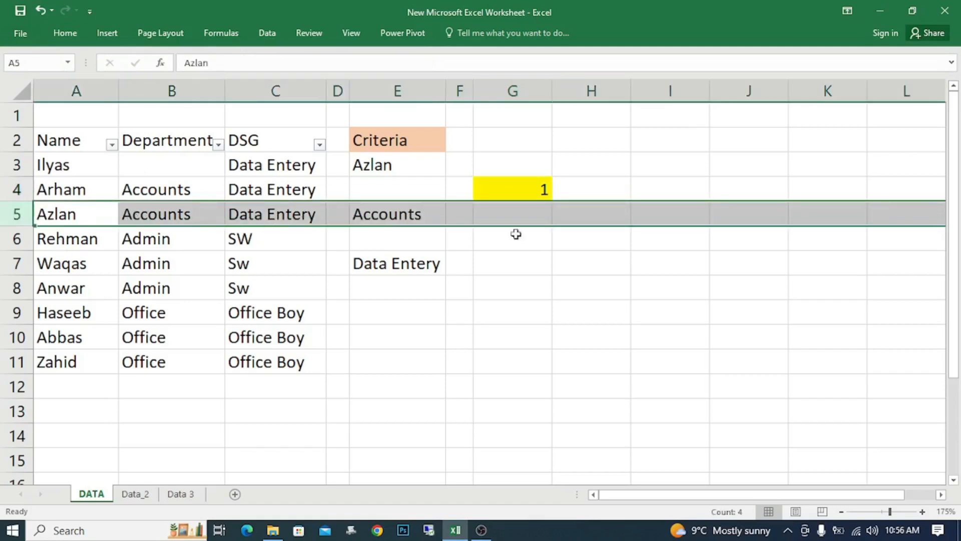
left_click(521, 183)
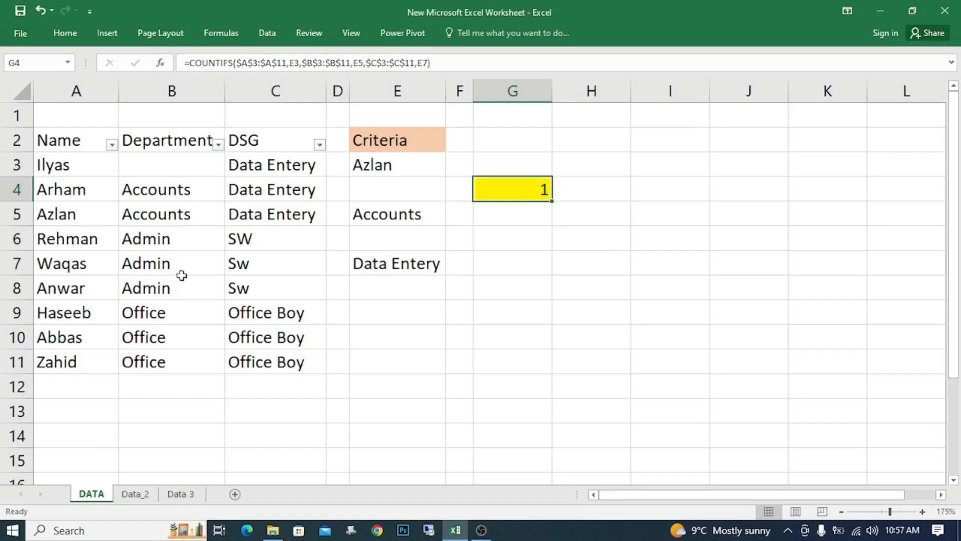
- Clear the department in B5 to test the formula, and restore Accounts by filling down from B4
left_click(150, 223)
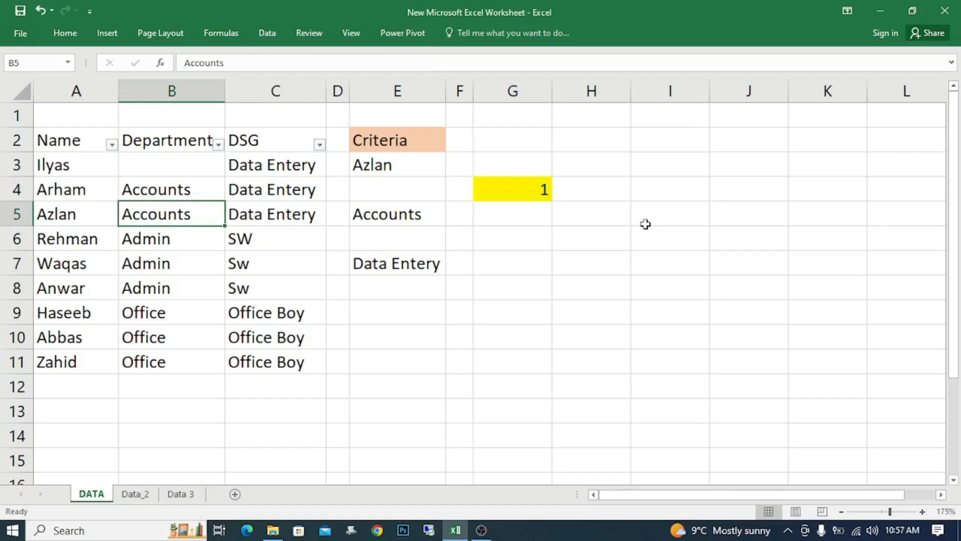
key("Delete")
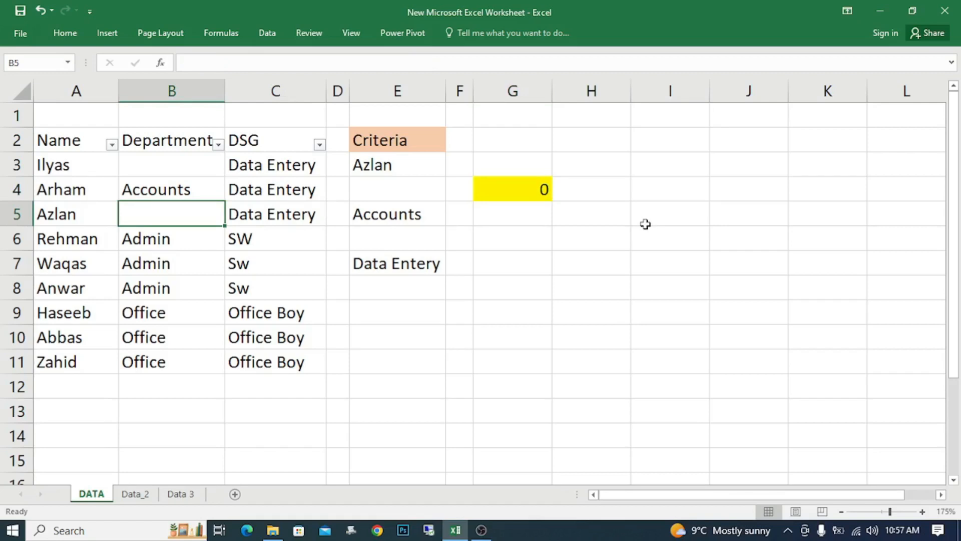
key("ctrl+d")
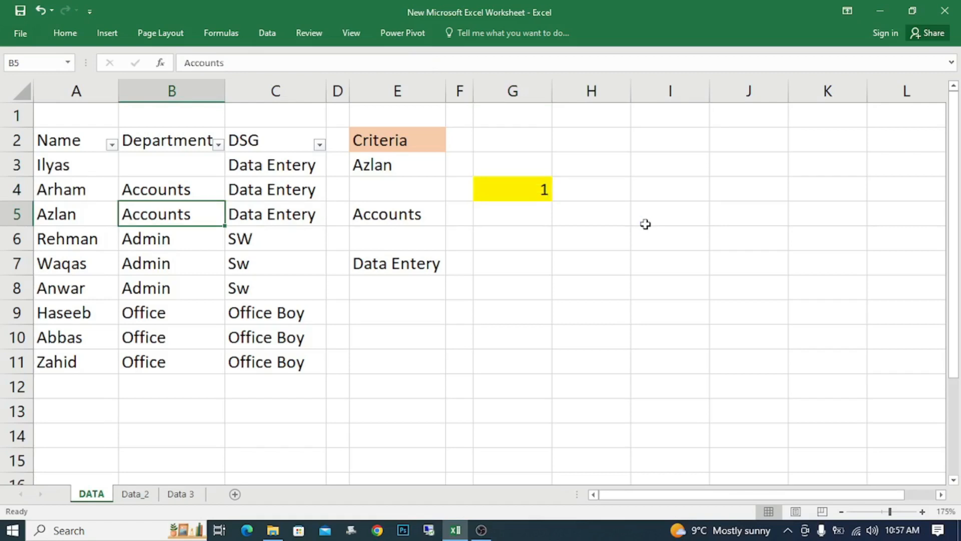
- Copy the Accounts entry from B4 into the empty department cell B3
left_click(243, 185)
left_click(201, 188)
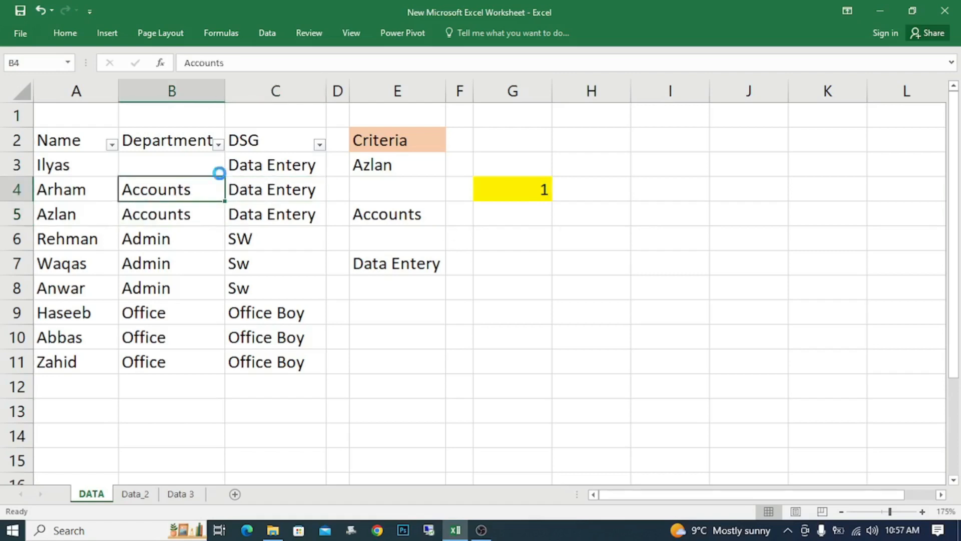
key("ctrl+c")
left_click(219, 167)
key("ctrl+v")
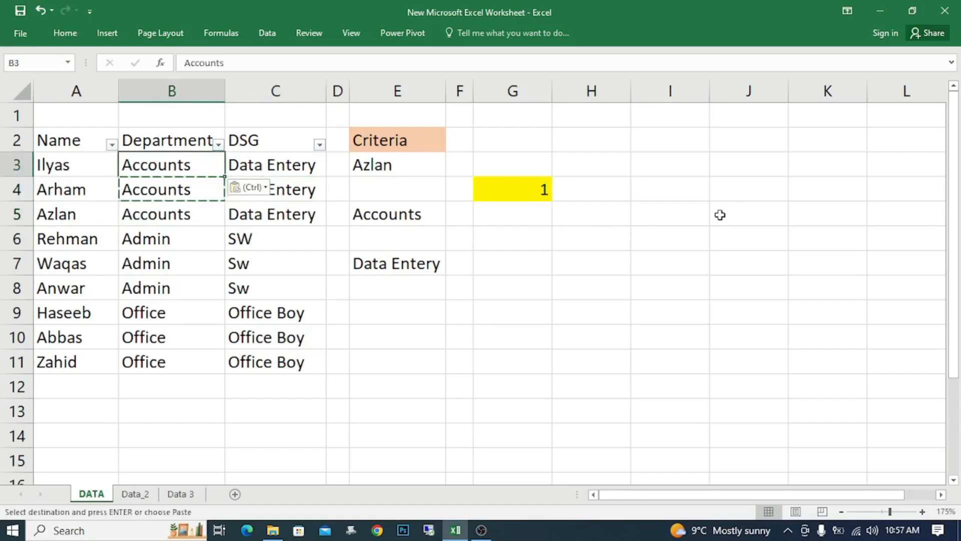
key("Escape")
- Review the ranges and criteria cells referenced by the COUNTIFS formula in G4
left_click(526, 194)
key("F2")
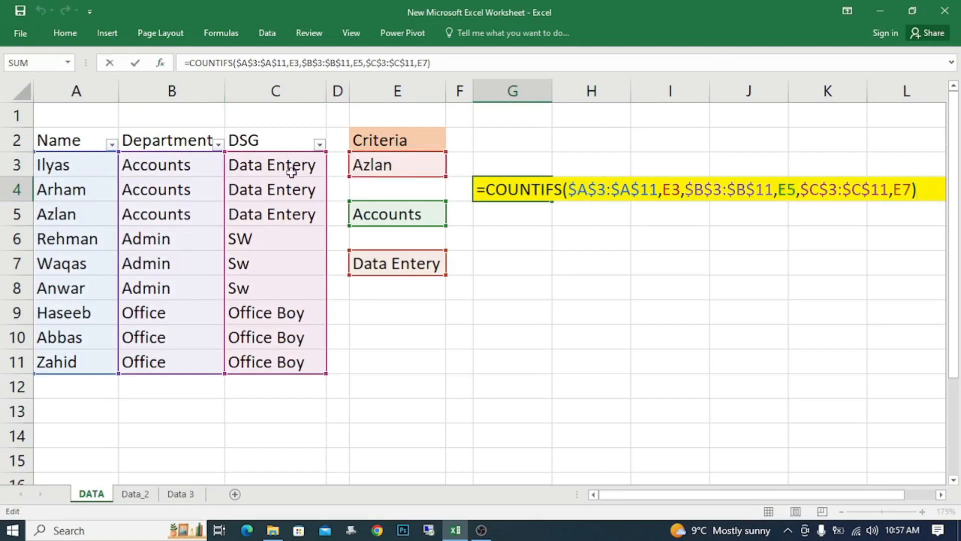
key("Return")
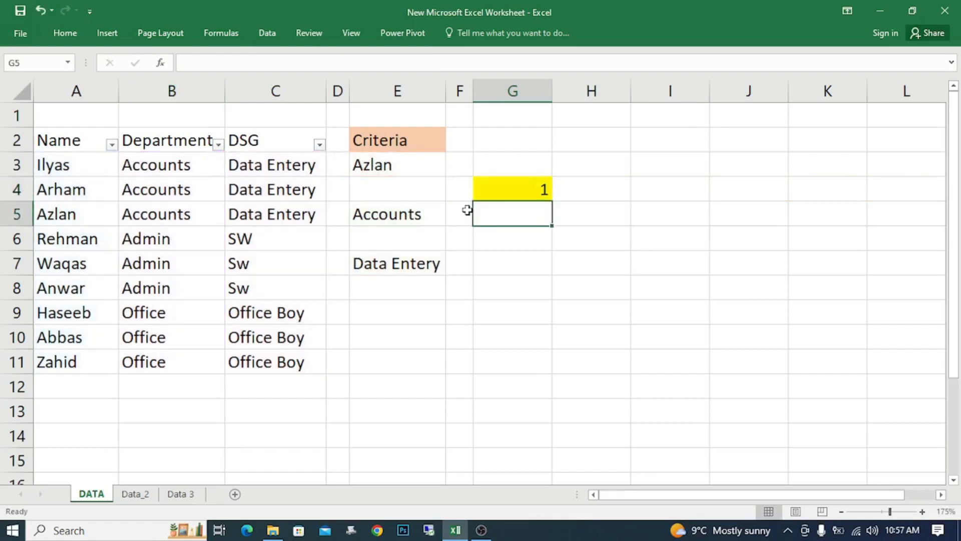
- Overwrite the formula in G4 with the start of a new COUNTIFS function
key("Up")
type("=c")
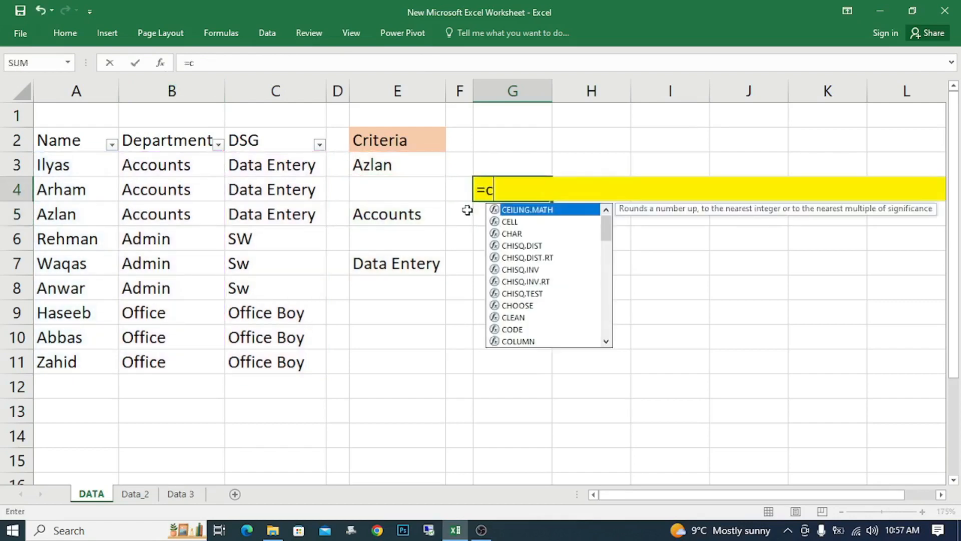
type("ou")
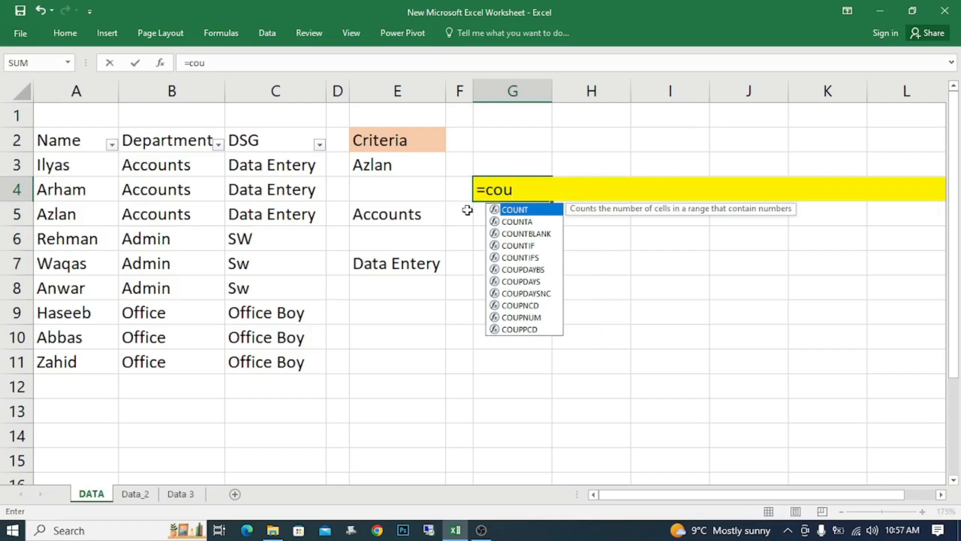
key("Down")
key("Down")
key("Down")
key("Down")
key("Tab")
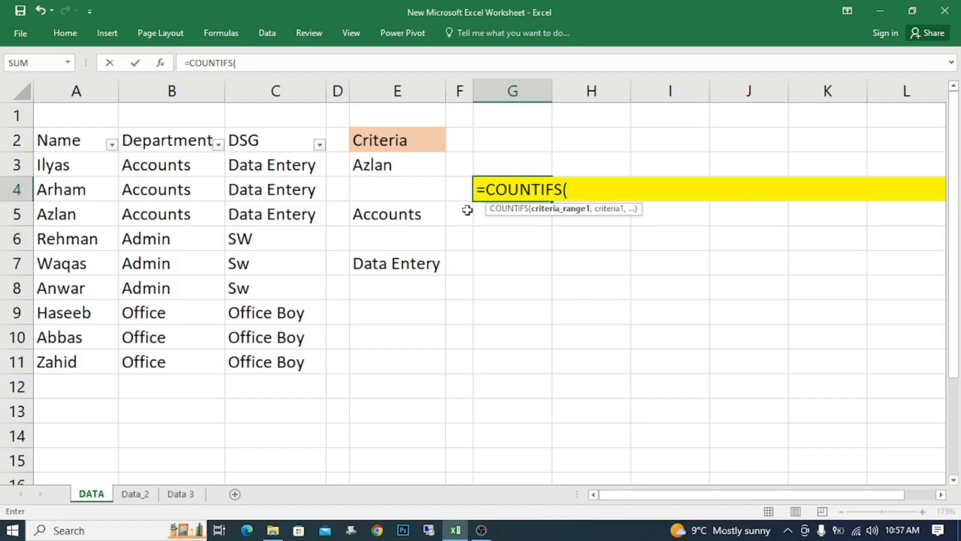
- Select the Name range A3:A11 as the first criteria range of the COUNTIFS formula
left_click(80, 167)
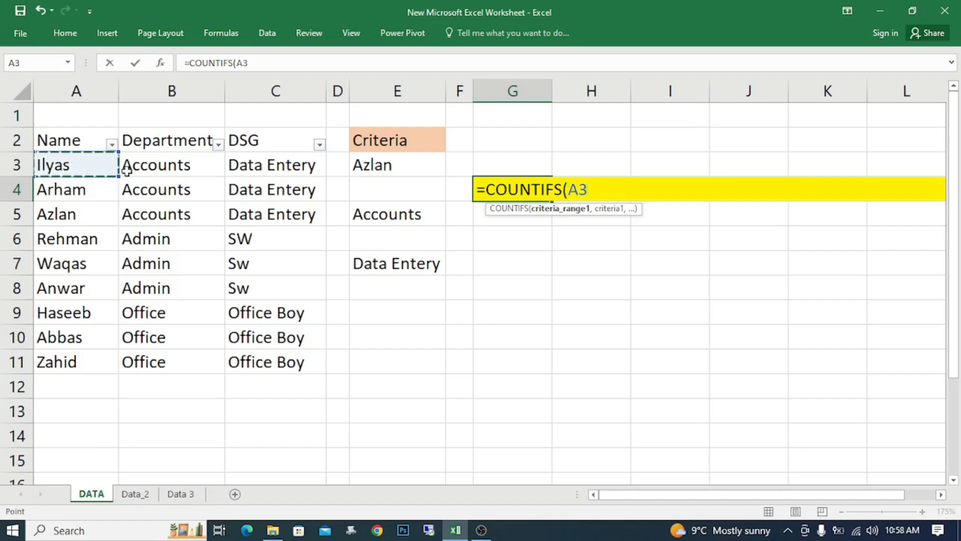
key("shift+Down")
key("shift+Down")
key("shift+Down")
key("shift+Down")
key("shift+Down")
key("shift+Down")
key("shift+Down")
key("shift+Down")
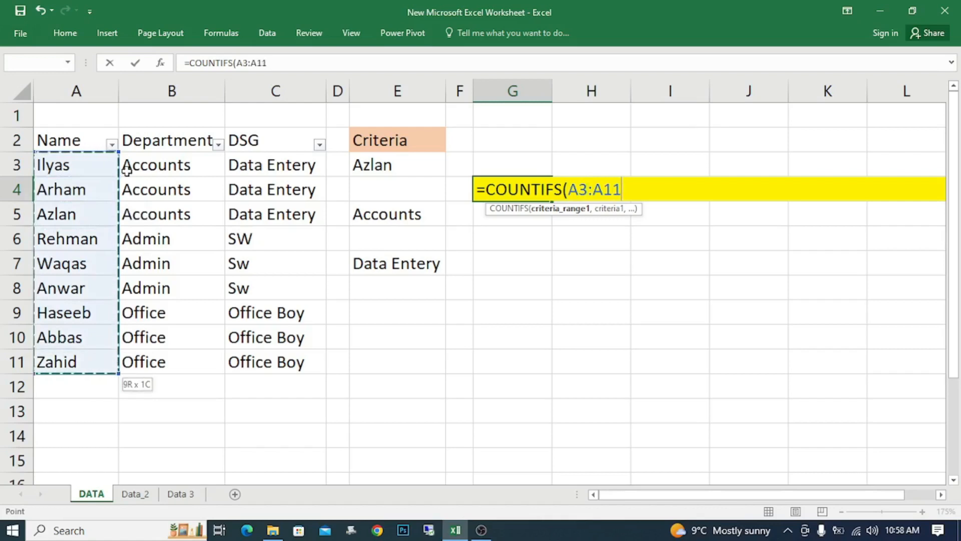
- Extend the first criteria range of the formula to A3:A100
left_click(269, 66)
key("BackSpace")
key("BackSpace")
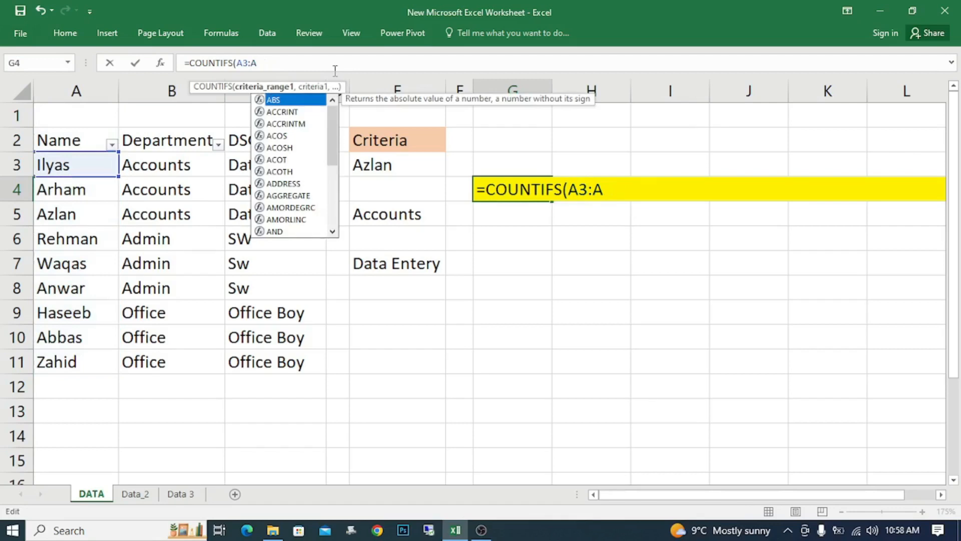
type("00")
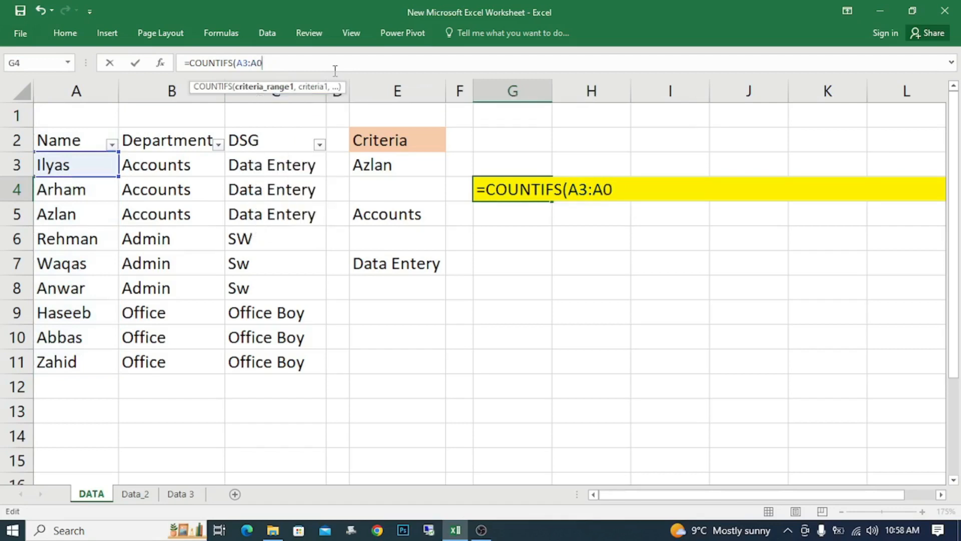
key("BackSpace")
key("BackSpace")
type("100")
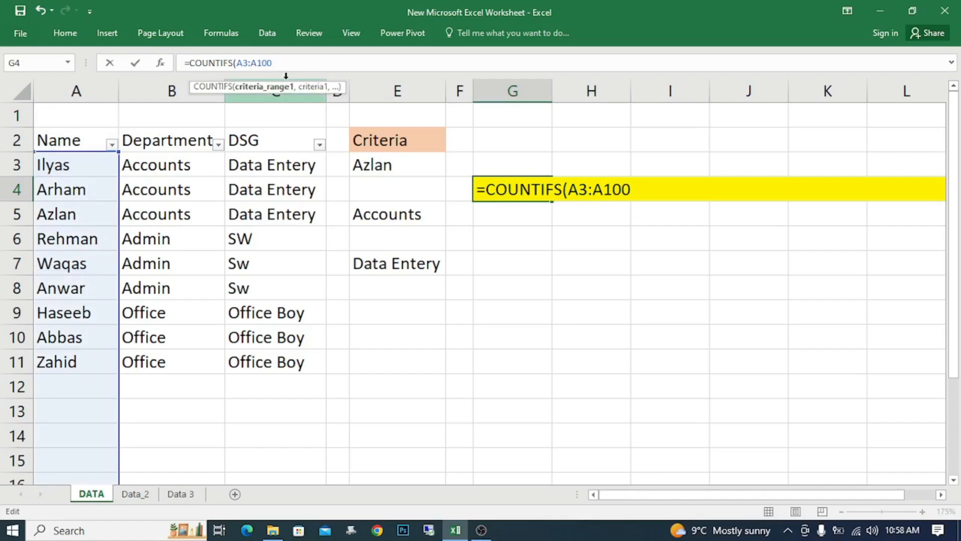
key("BackSpace")
key("BackSpace")
key("BackSpace")
key("Return")
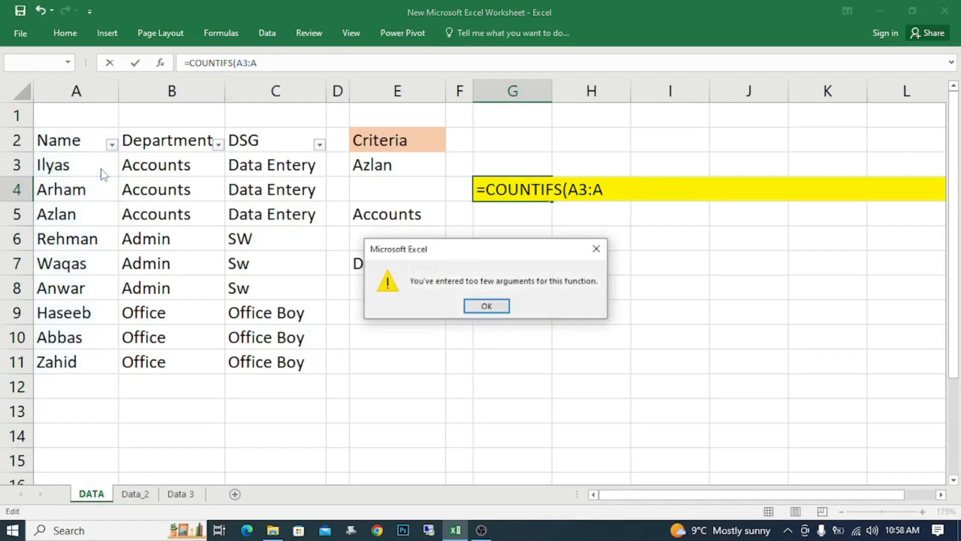
key("Return")
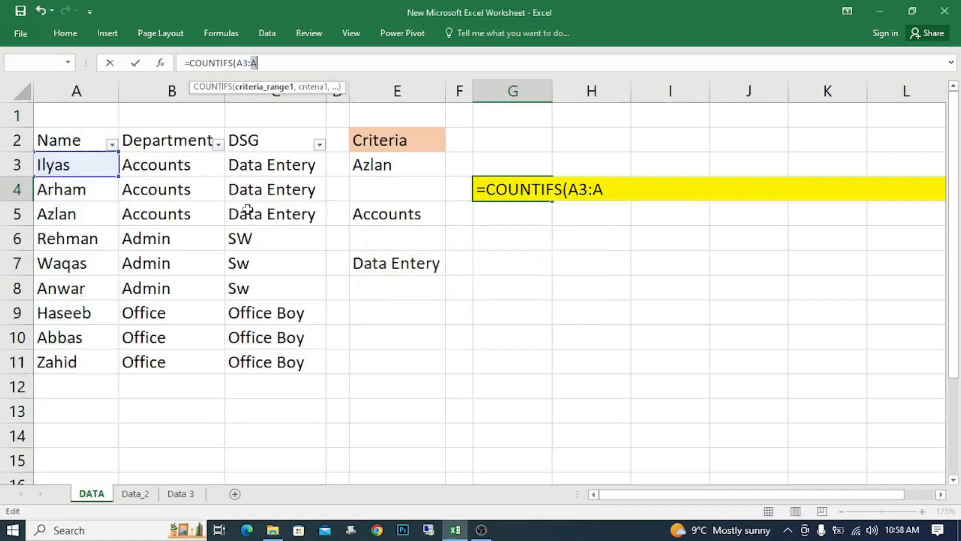
left_click(69, 167)
key("shift+Down")
key("shift+Down")
key("shift+Down")
key("shift+Down")
key("shift+Down")
key("shift+Down")
key("shift+Down")
key("shift+Down")
key("shift+Down")
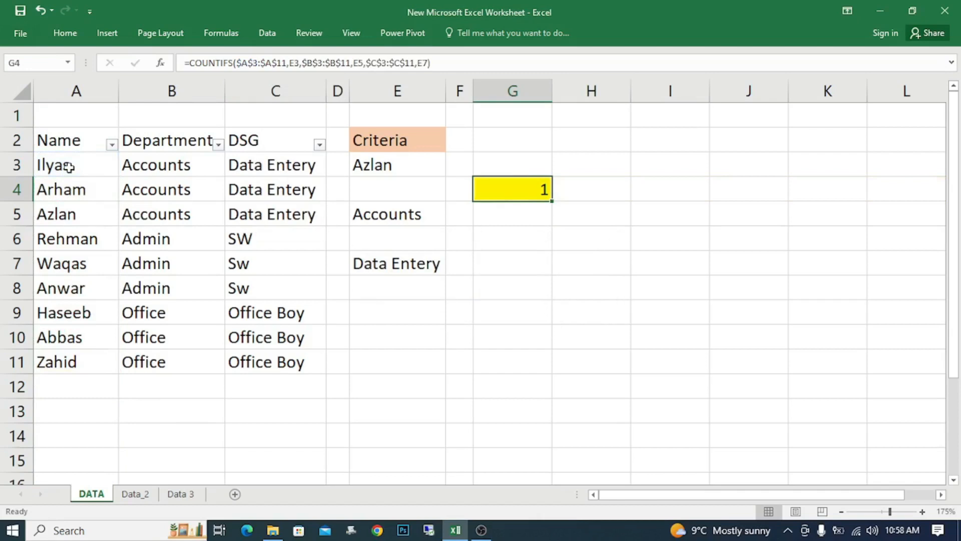
- Begin rebuilding the formula in G4 with the COUNTIFS function
type("=co")
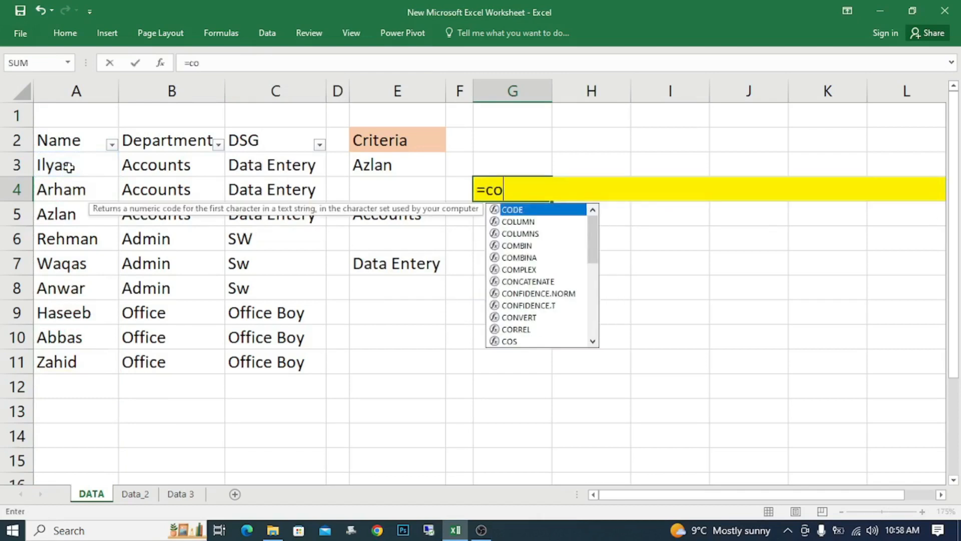
key("Down")
key("Down")
key("Down")
key("Down")
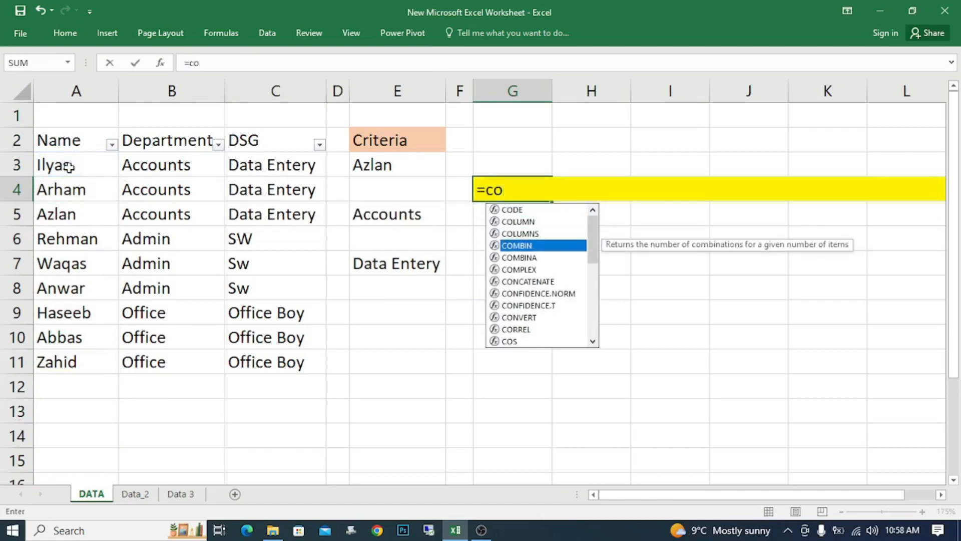
type("u")
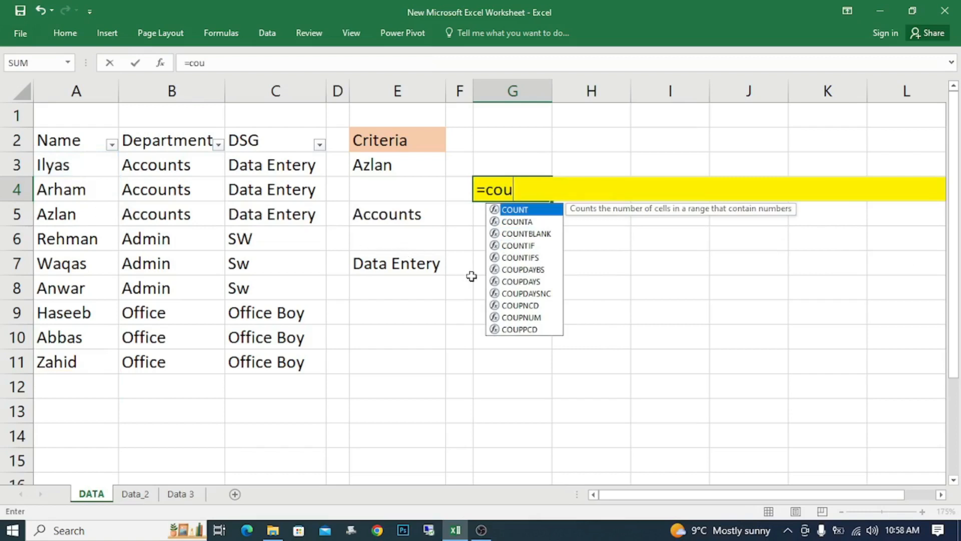
left_click(518, 258)
key("Tab")
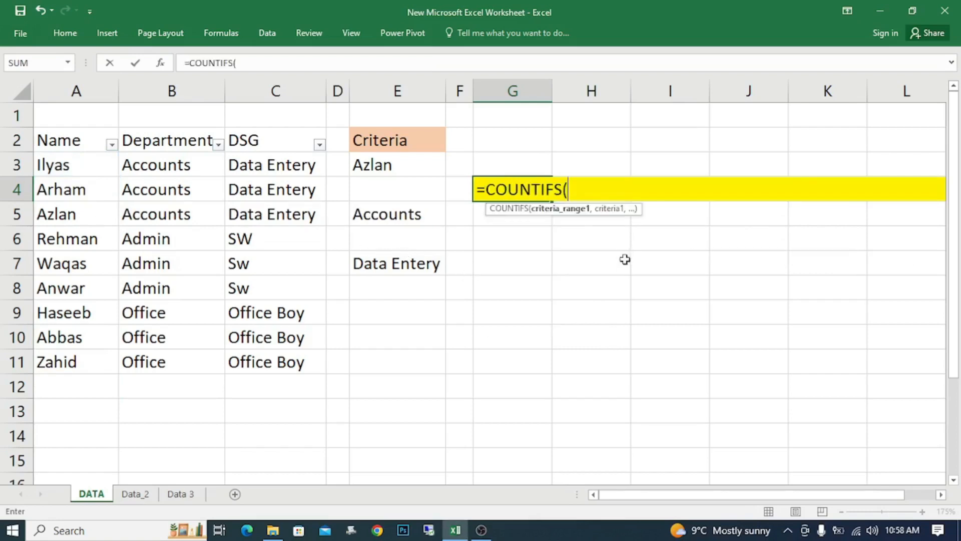
- Add the absolute Name range $A$3:$A$11 with cell E3 as the first criteria pair of the rebuilt COUNTIFS formula
left_click(65, 161)
key("shift+Down")
key("shift+Down")
key("shift+Down")
key("shift+Down")
key("shift+Down")
key("shift+Down")
key("shift+Down")
key("shift+Down")
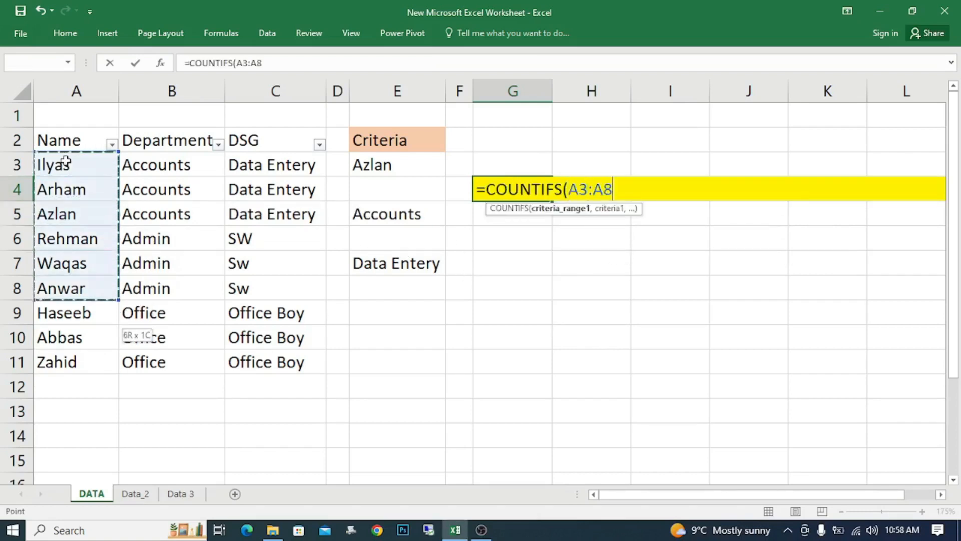
key("shift+Up")
key("shift+Down")
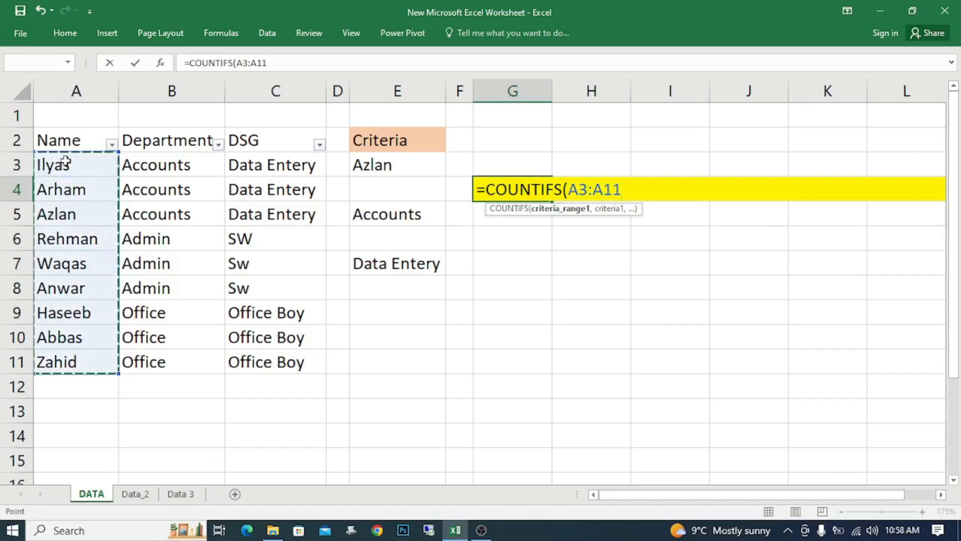
key("F4")
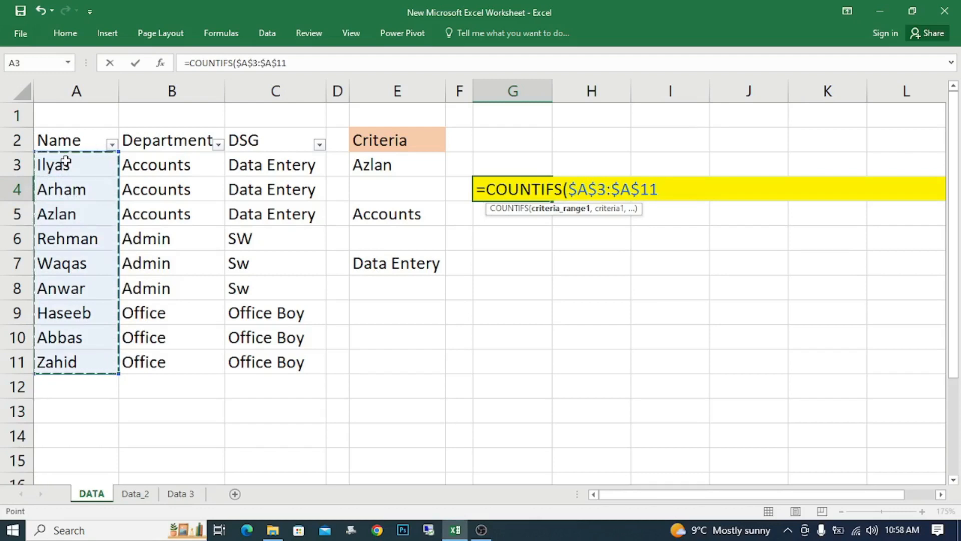
type(",")
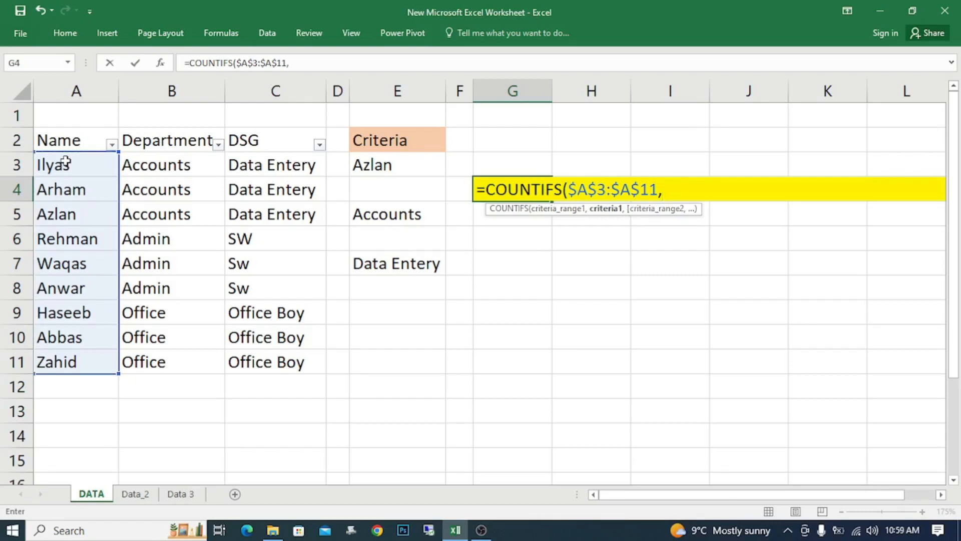
left_click(376, 165)
type(",")
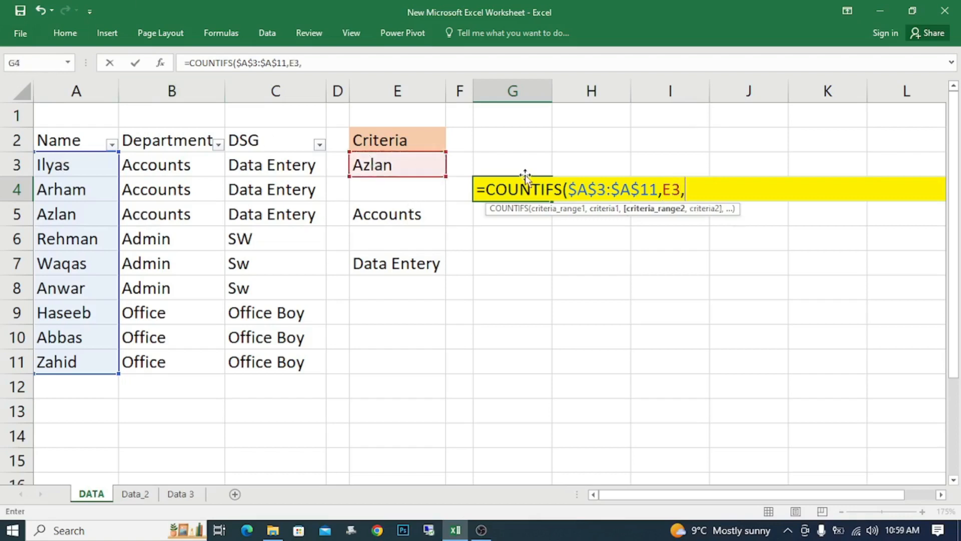